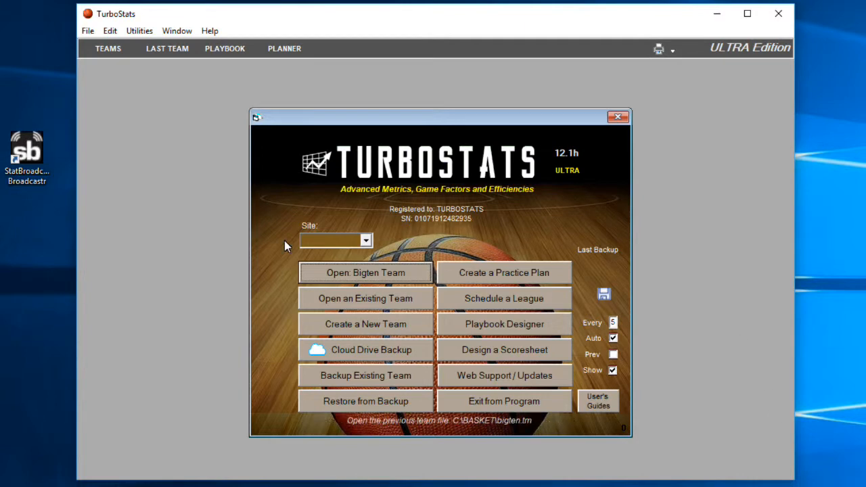
- Launch StatBroadcast Broadcastr and log in to StatBroadcast with the remembered login information
double_click(33, 154)
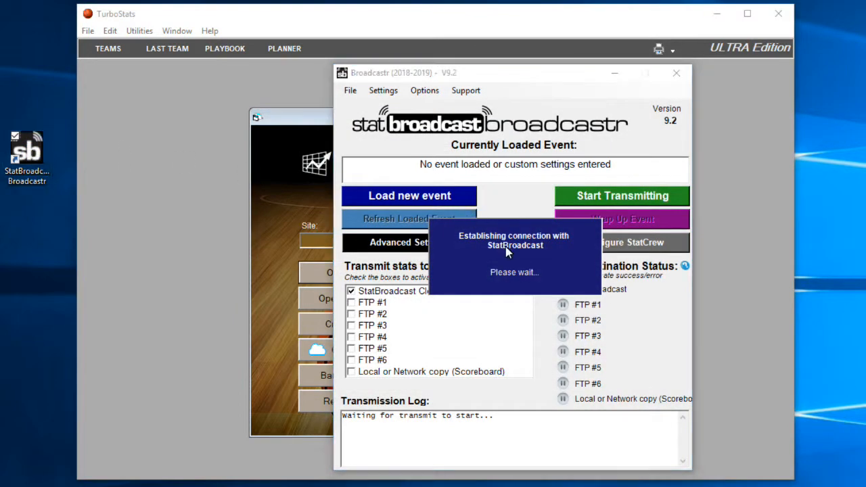
click(519, 325)
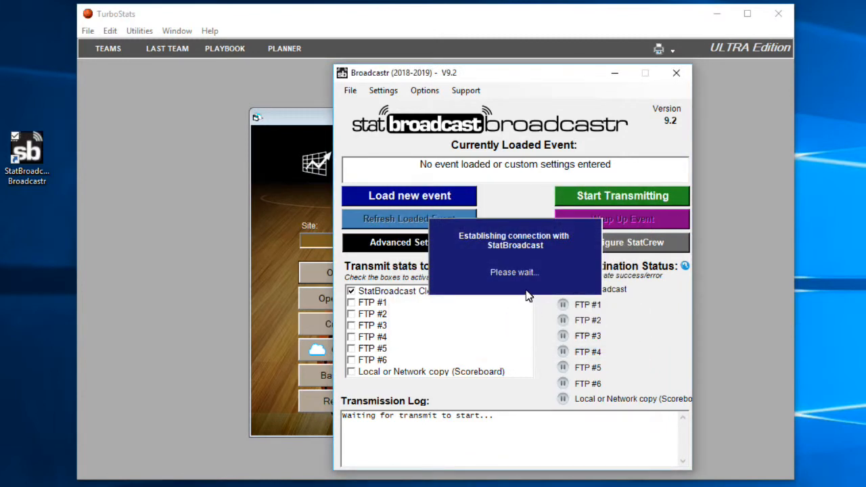
click(523, 325)
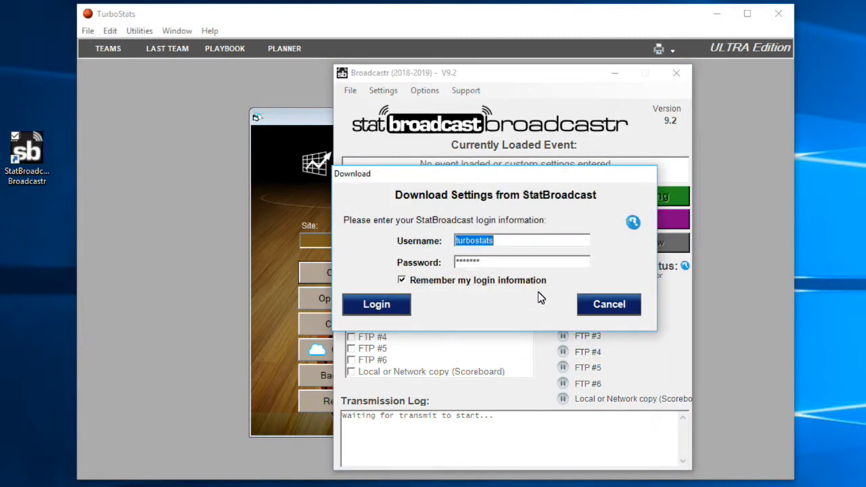
click(395, 310)
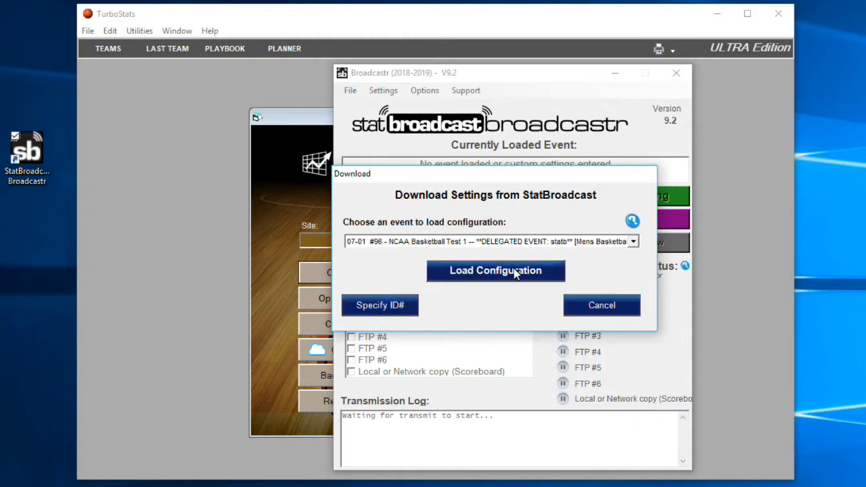
- Load the configuration for event #258912, TurboStats Hoops Test [Mens Basketball], from StatBroadcast
click(633, 240)
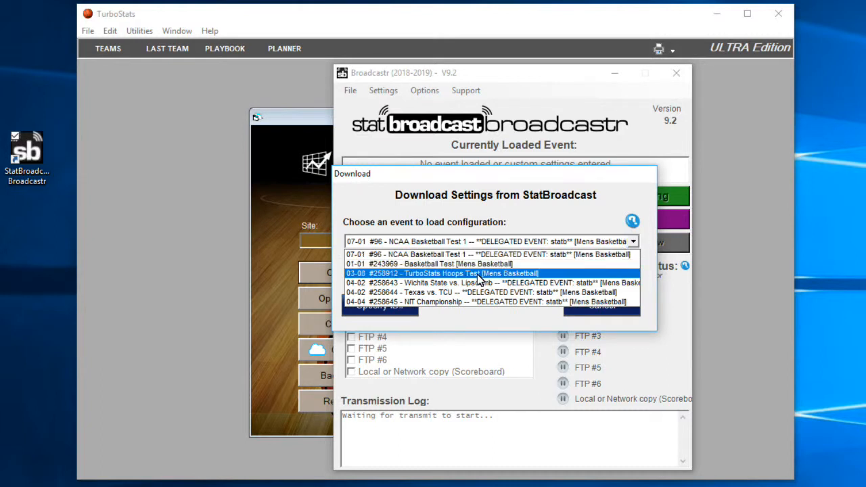
click(478, 274)
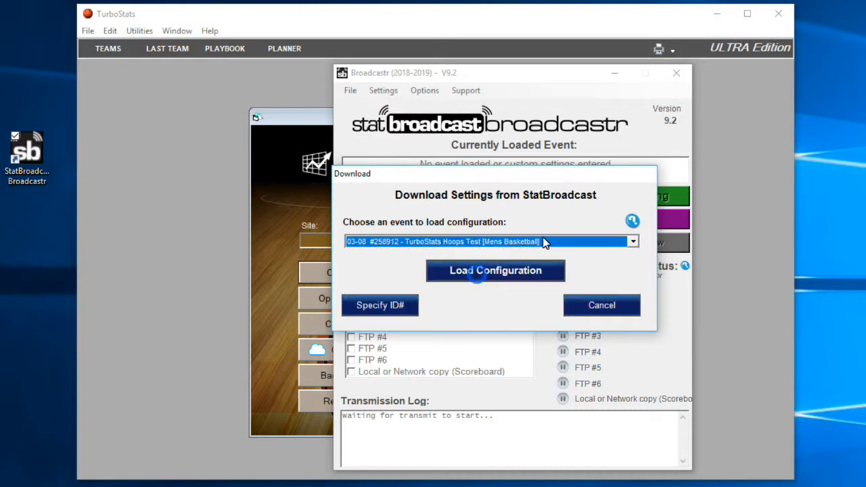
click(494, 268)
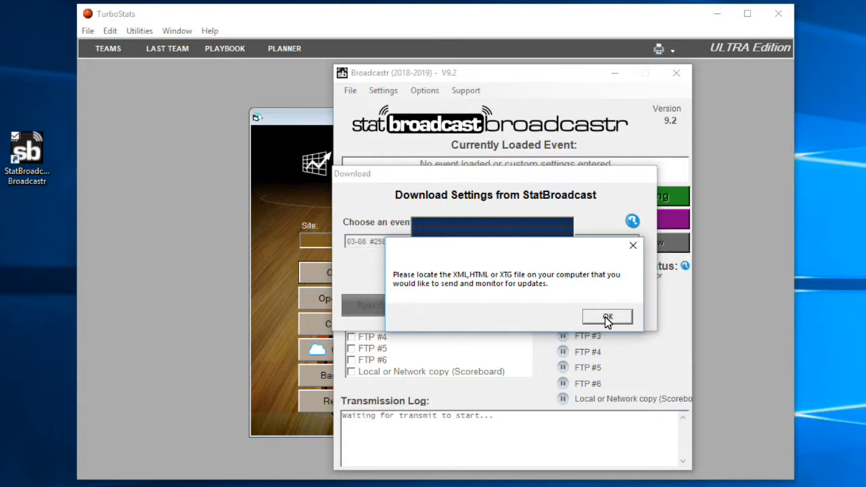
- Switch to TurboStats and open the existing team file bigten.tm from the BASKET folder
click(299, 116)
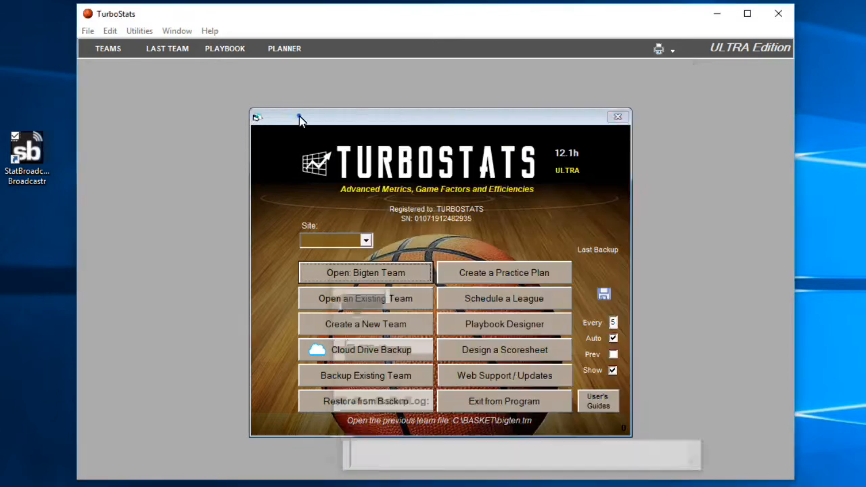
click(379, 300)
scroll(478, 207, down, 7)
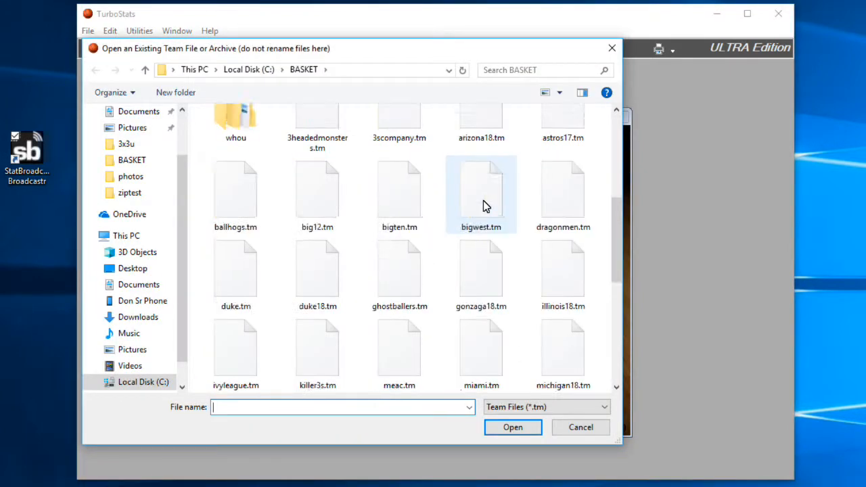
scroll(484, 207, up, 2)
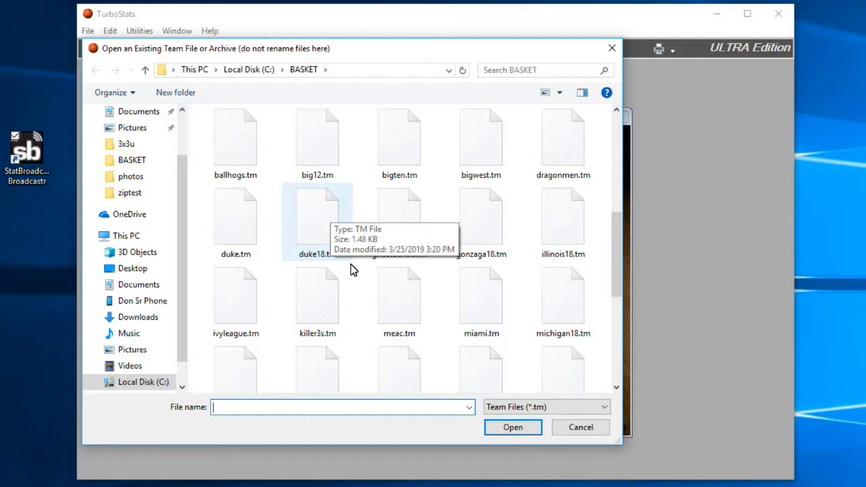
double_click(396, 155)
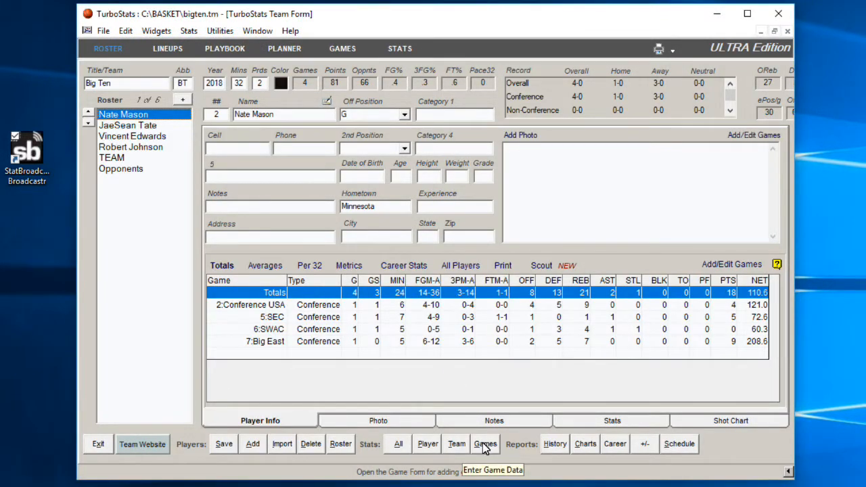
- Open the Big Ten team's game list and view the Conference USA and Big East games
click(340, 49)
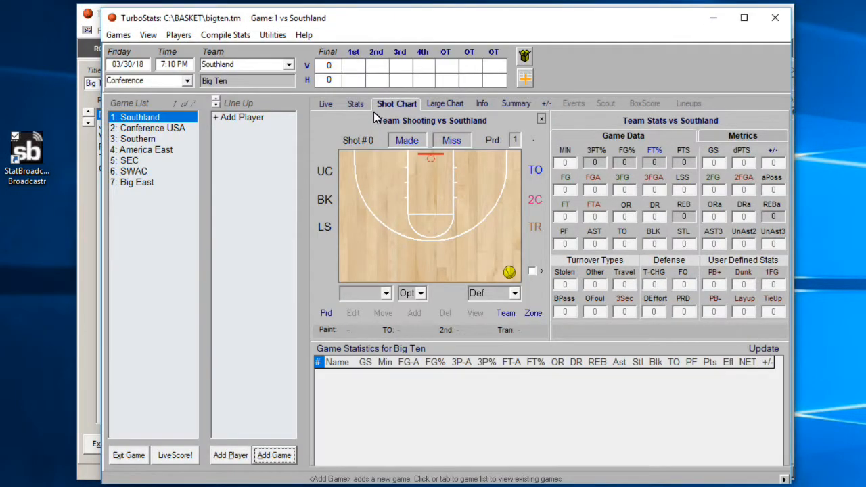
click(139, 129)
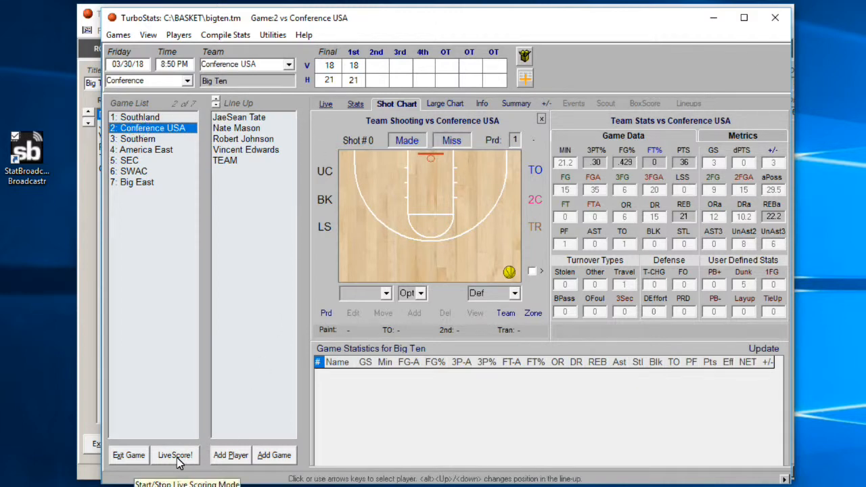
click(144, 183)
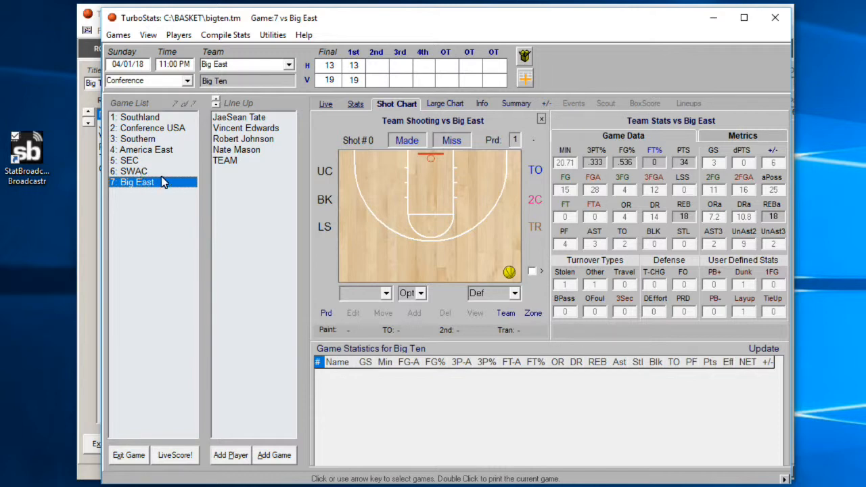
- Start a new Big Ten game with bigwest.tm as the opponent file and the Home / Visitor option set to Away
click(274, 460)
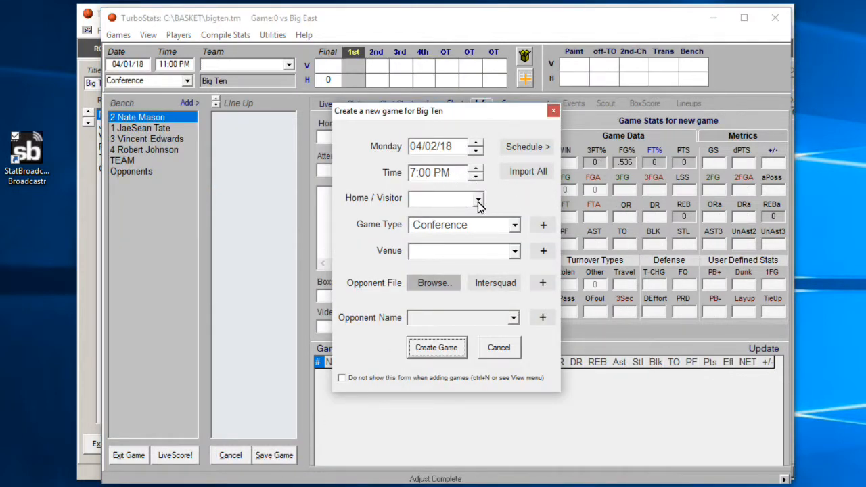
click(433, 283)
scroll(501, 230, down, 3)
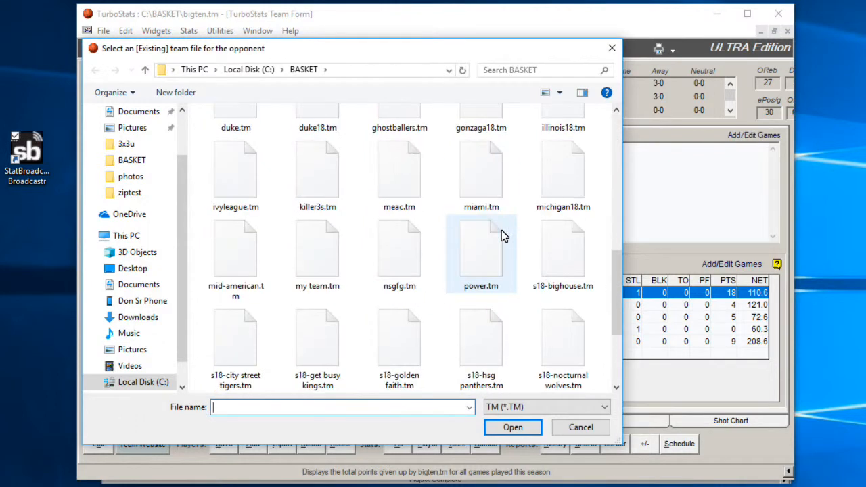
scroll(502, 228, up, 2)
double_click(485, 162)
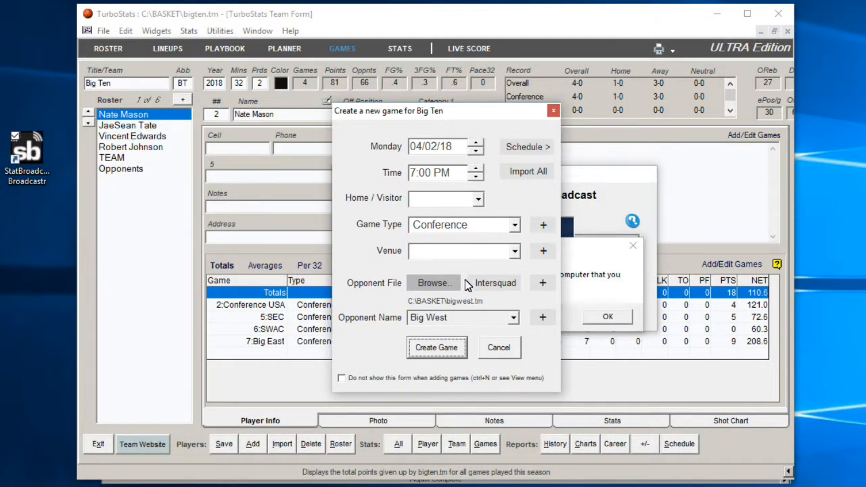
click(479, 199)
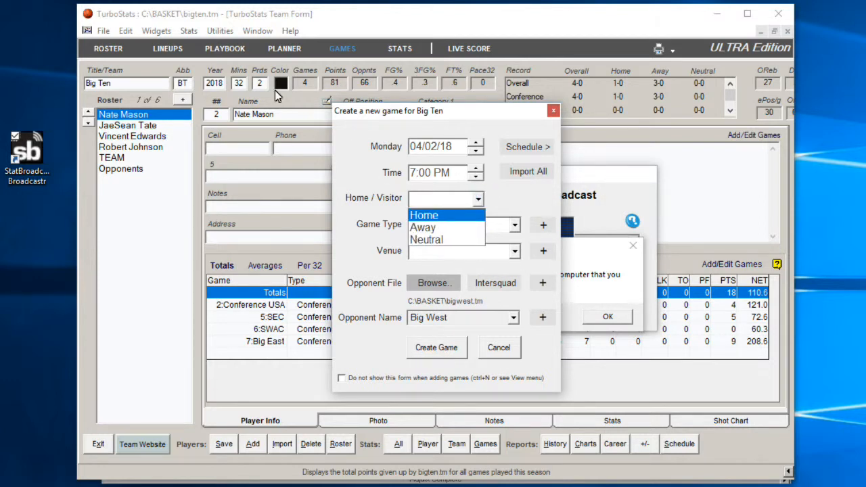
click(433, 228)
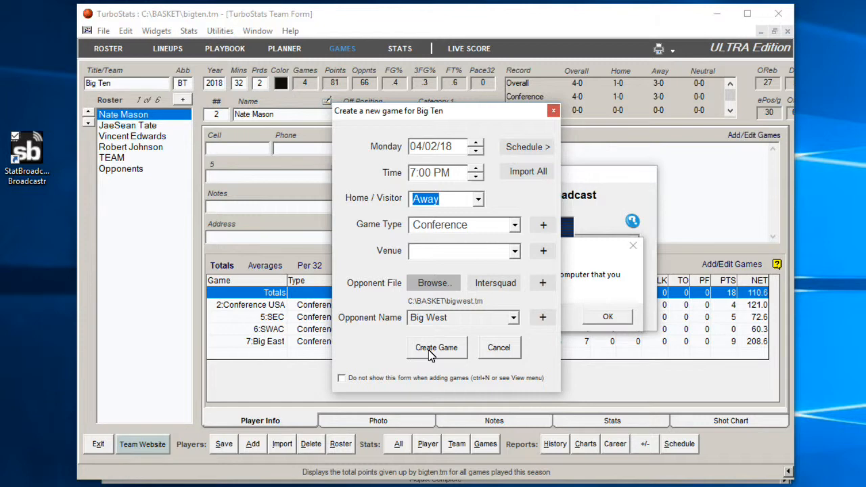
- Create the game from the 2019 event schedule's game 4, Big Ten at Big West, and also create it in the opponent's database
click(514, 147)
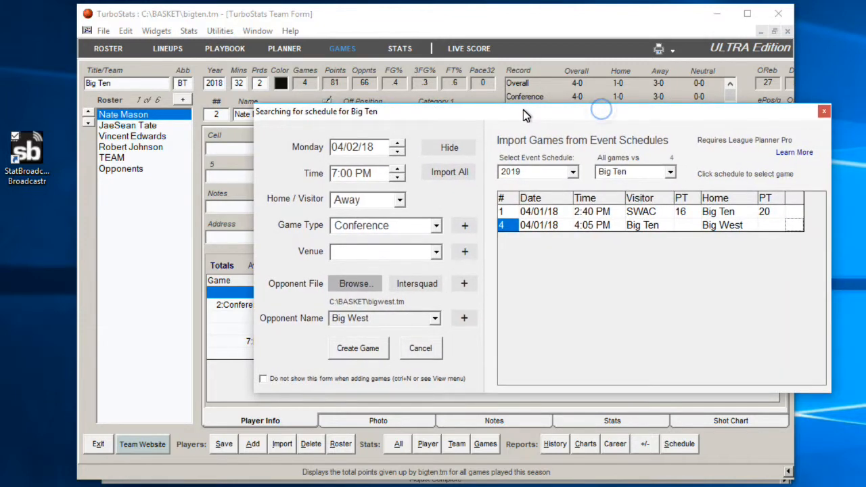
drag(523, 110, 523, 110)
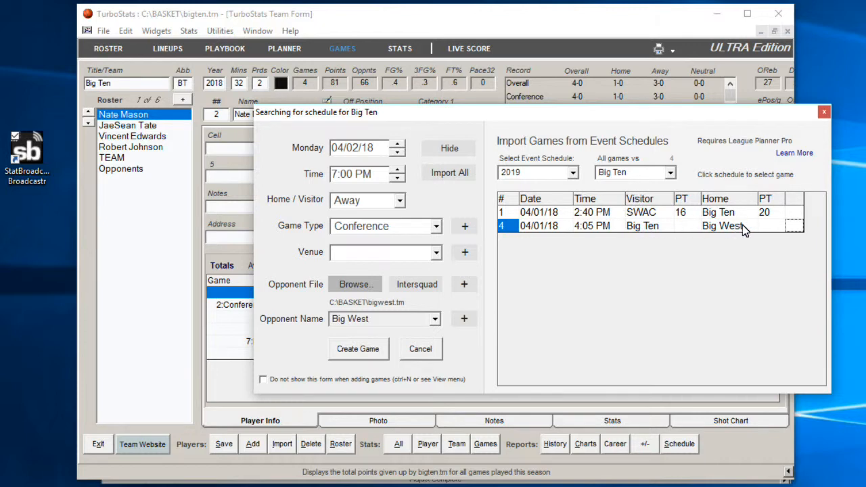
click(657, 226)
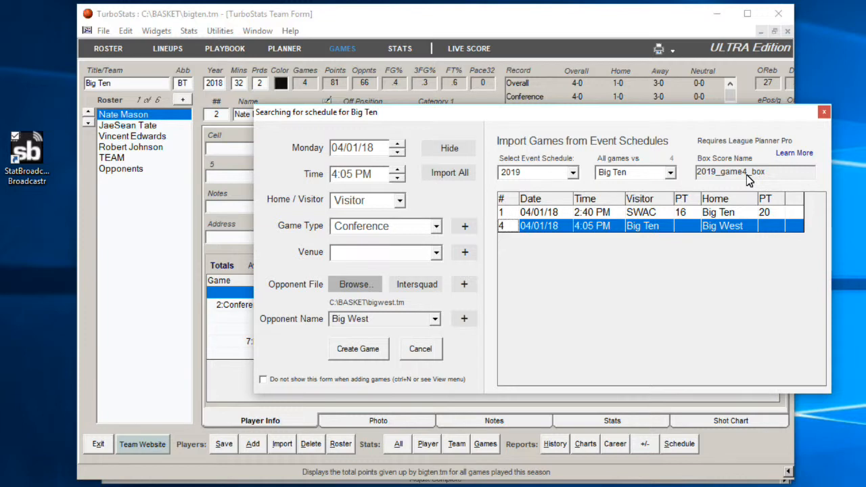
click(358, 349)
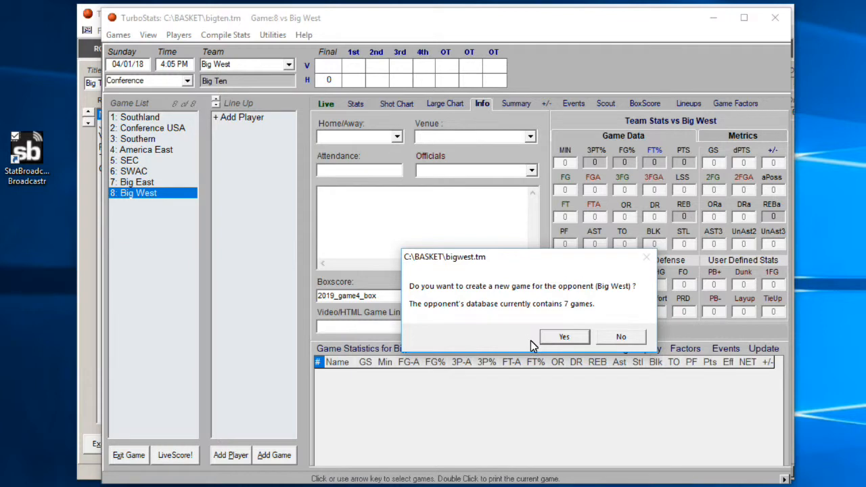
click(564, 337)
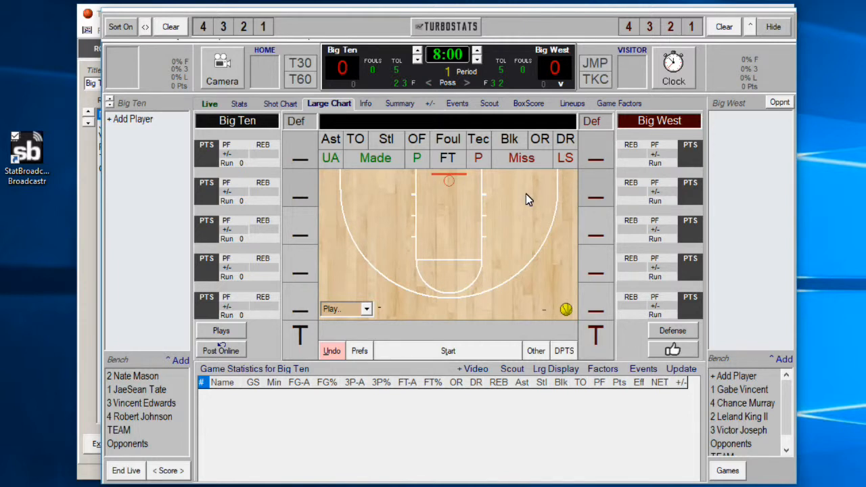
- View both teams' rosters in the Lineup Editor, selecting Big Ten's number 4 player, and close the editor
click(570, 103)
click(385, 130)
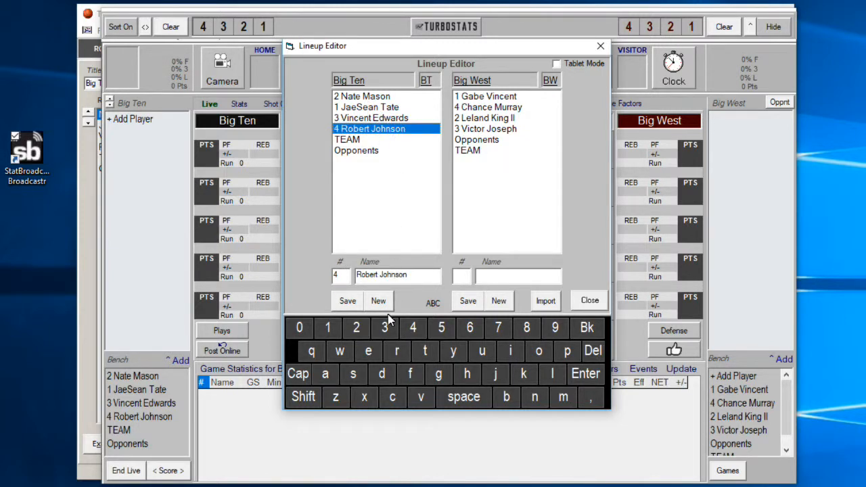
click(586, 301)
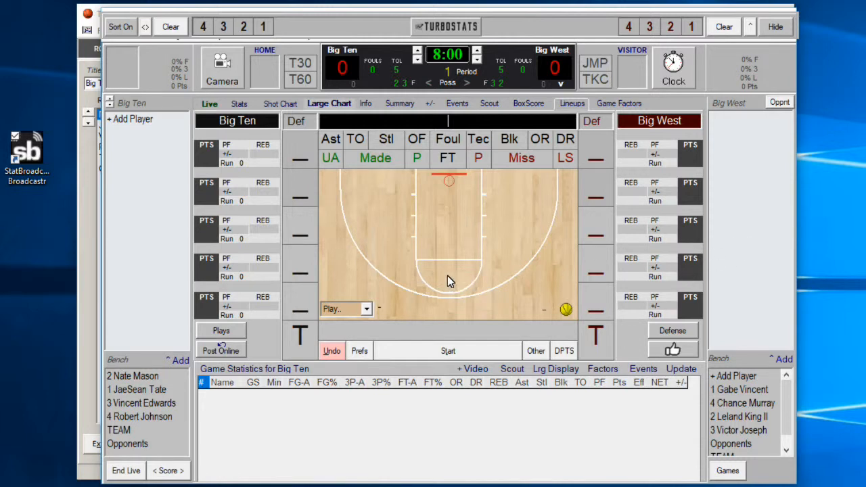
- Set the live game to 3 players and enable the 3's=2pts / 2's=1 pt rule, accepting the required program exit
click(362, 353)
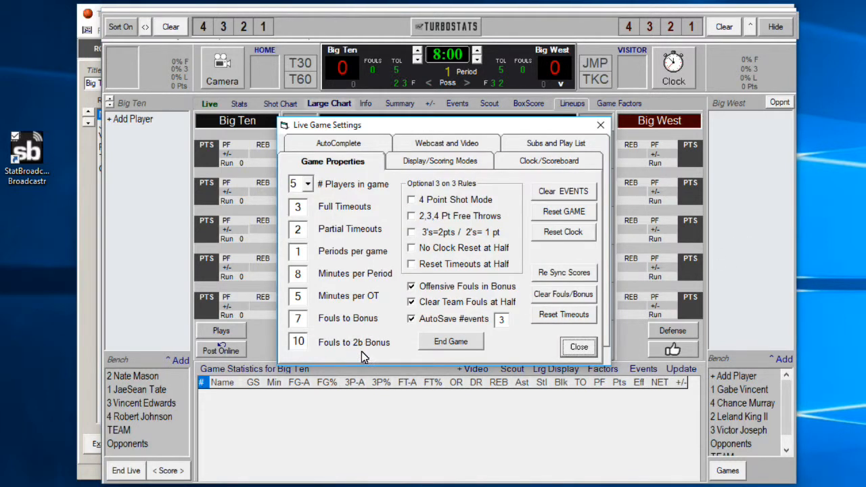
click(308, 184)
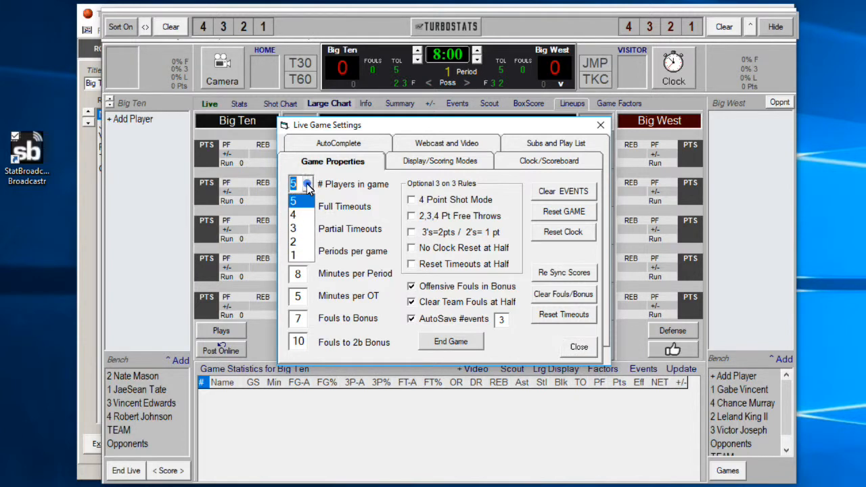
click(293, 228)
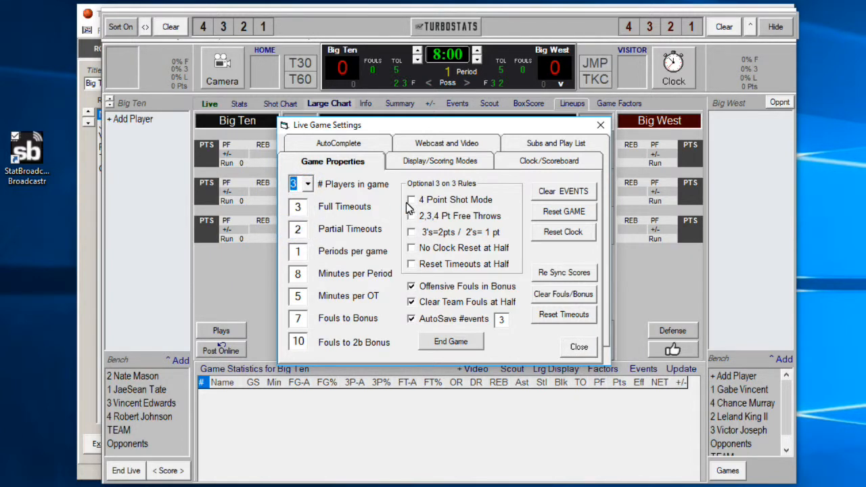
click(412, 232)
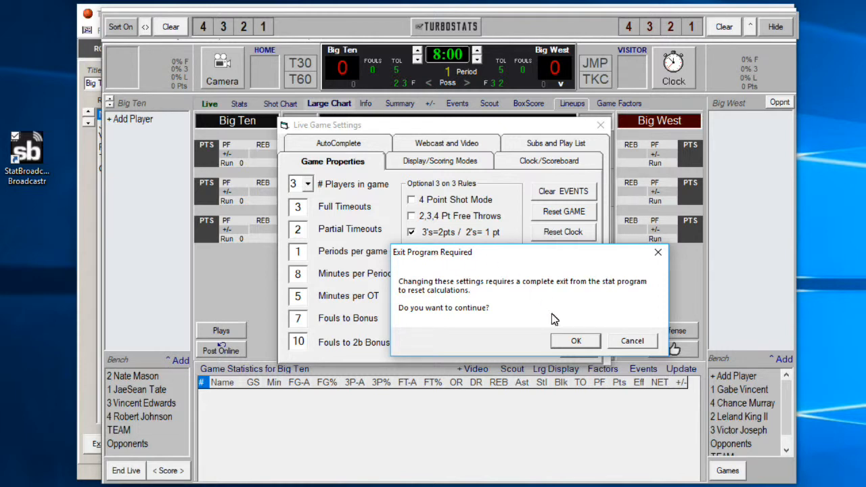
click(572, 341)
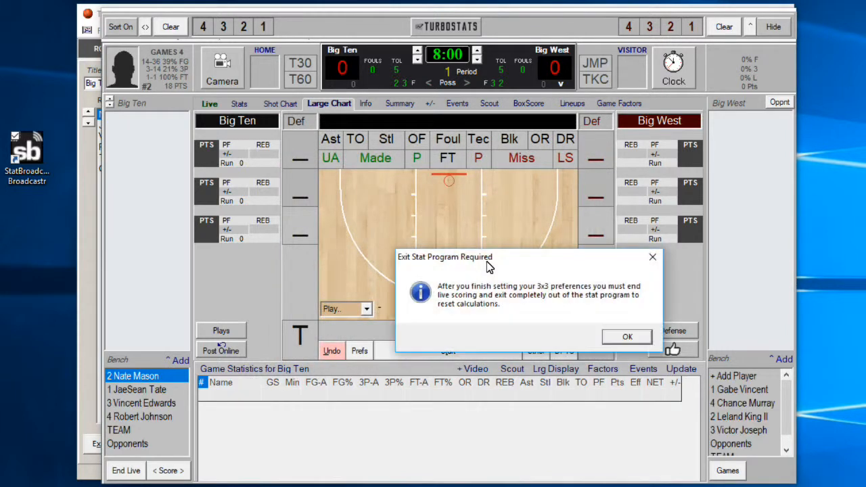
click(628, 337)
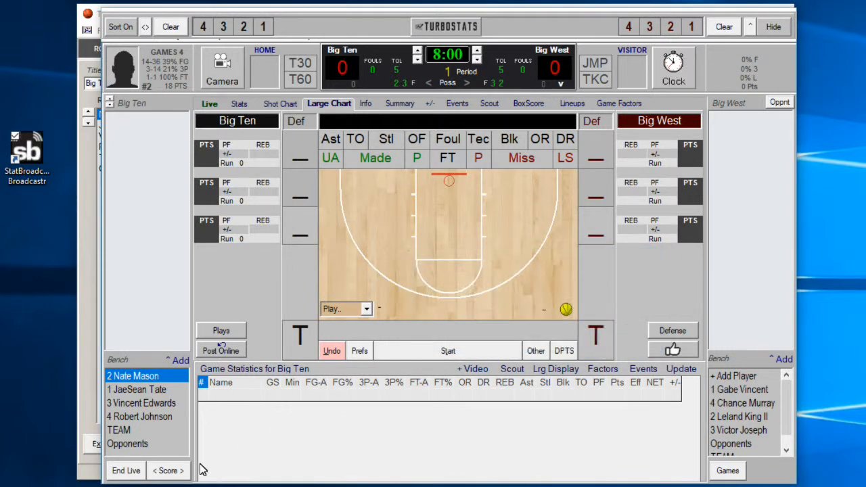
- End live scoring, exit the game form and reopen the Big Ten team's game list
click(126, 471)
click(511, 330)
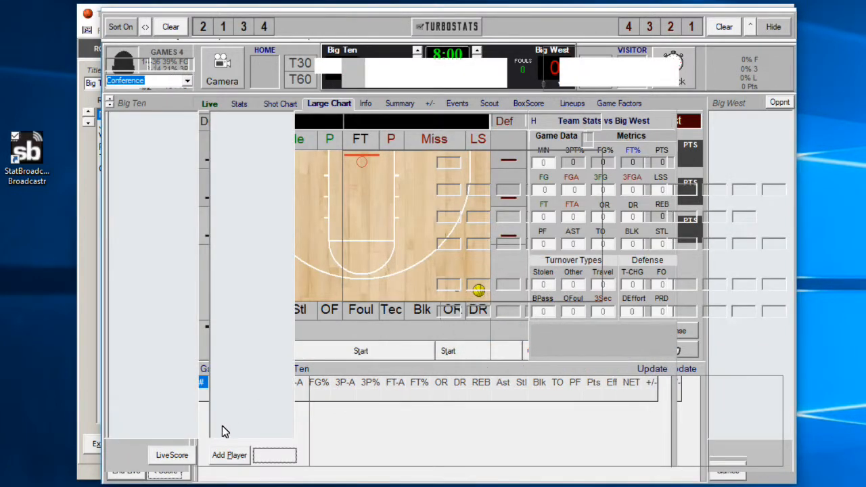
click(130, 456)
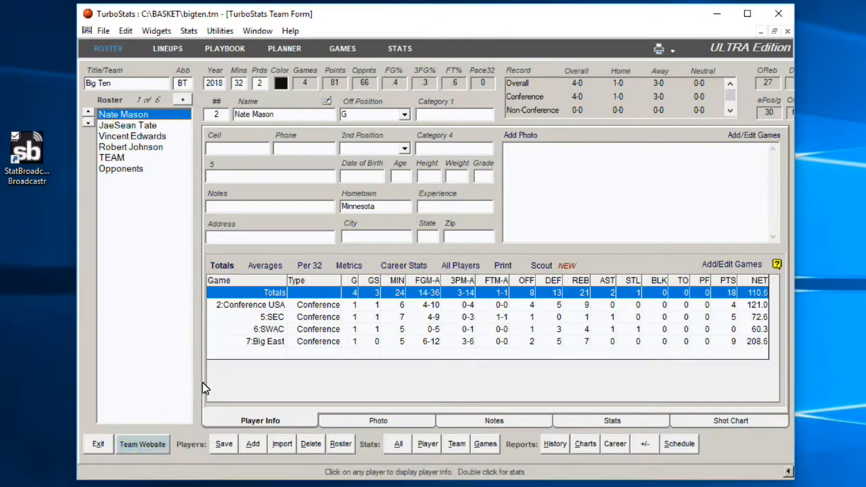
click(477, 442)
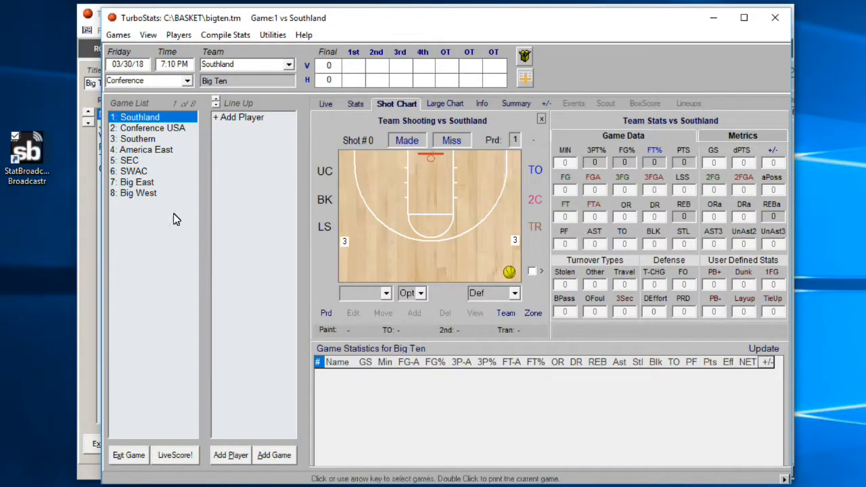
- Open Big Ten's game 8 against Big West for live scoring and bring up its live game settings
click(136, 194)
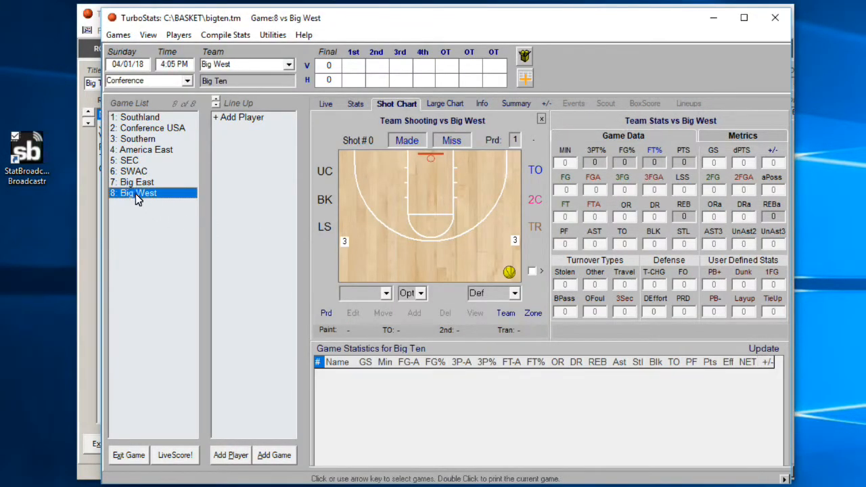
click(329, 105)
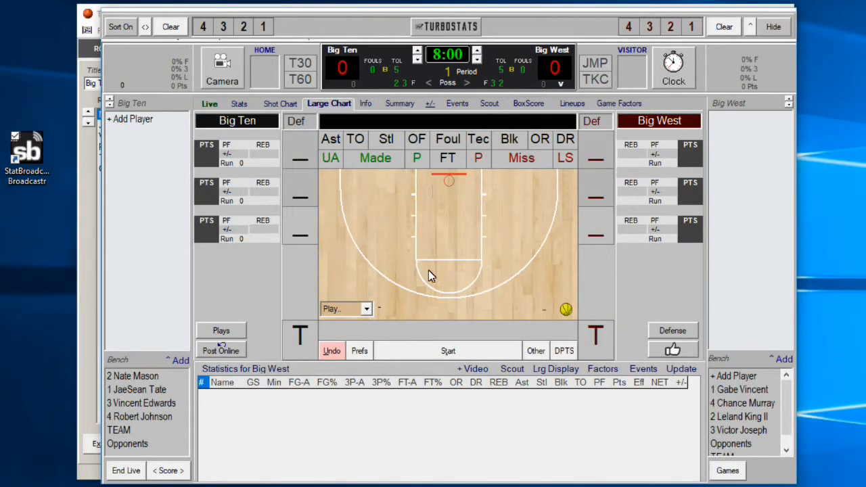
click(358, 351)
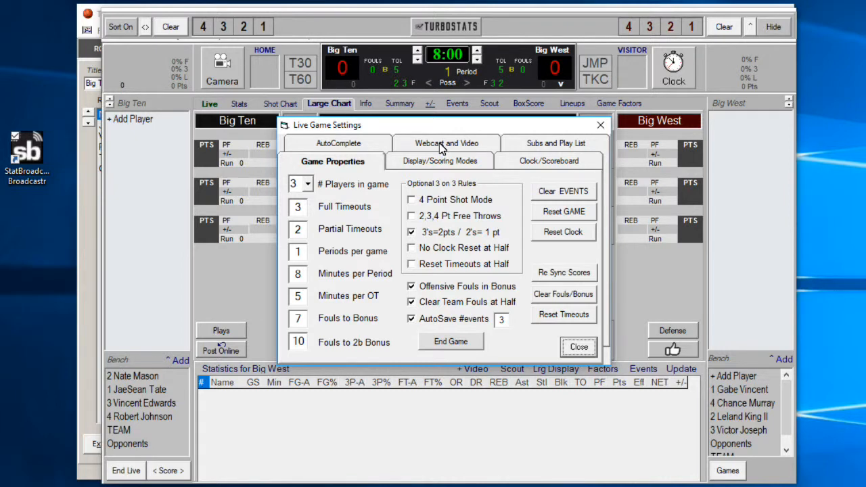
- Set the minutes per period to 10 and reset the game clock, accepting the loss of the period's playing time
click(303, 275)
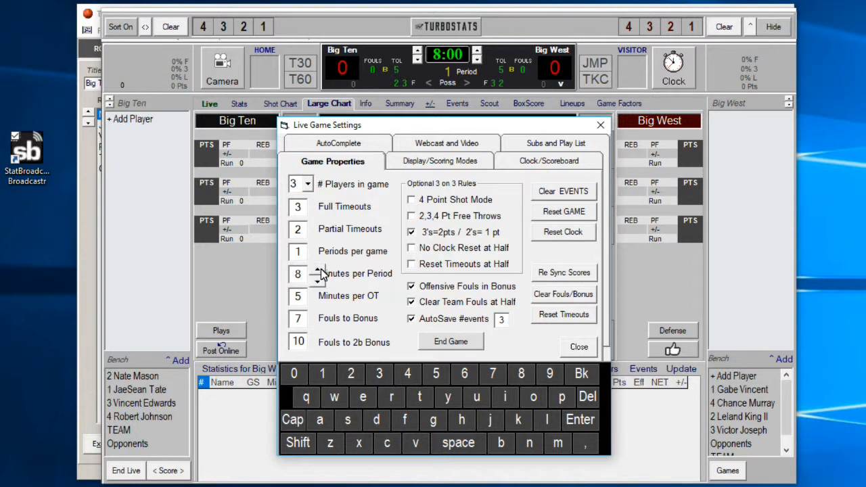
click(319, 269)
click(319, 270)
click(563, 233)
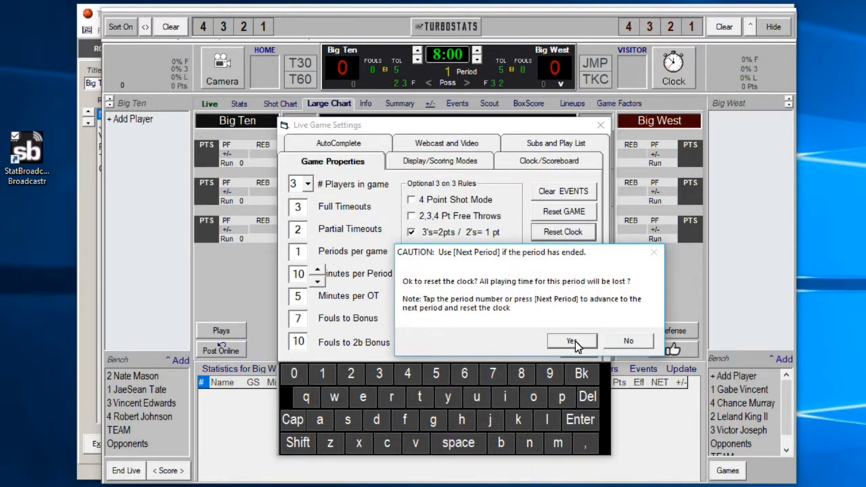
click(573, 341)
click(571, 342)
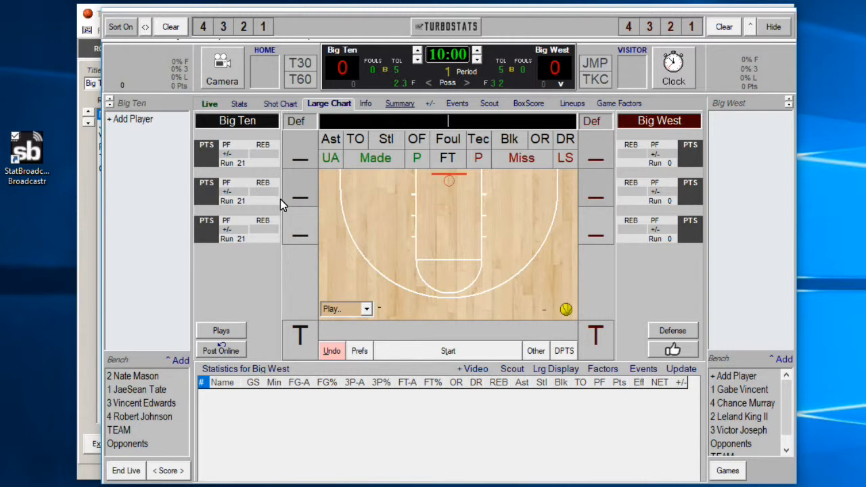
- Set the game's webcast site type to Local File XML and close the live game settings
click(362, 350)
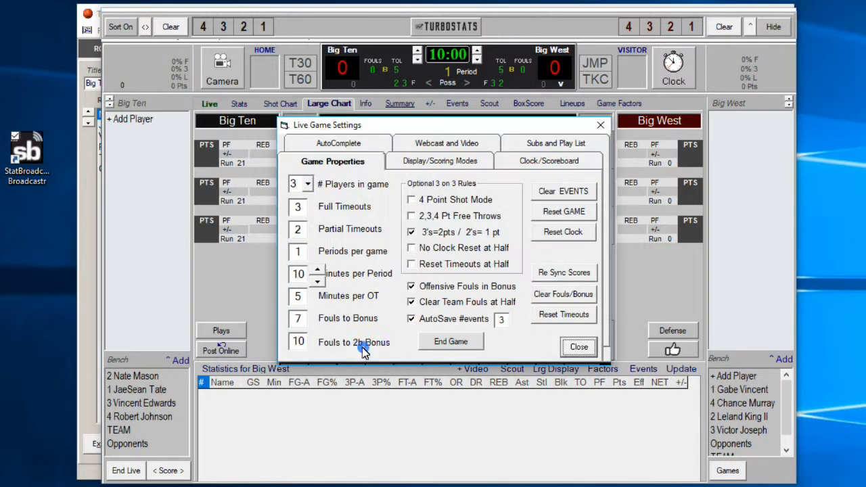
click(447, 143)
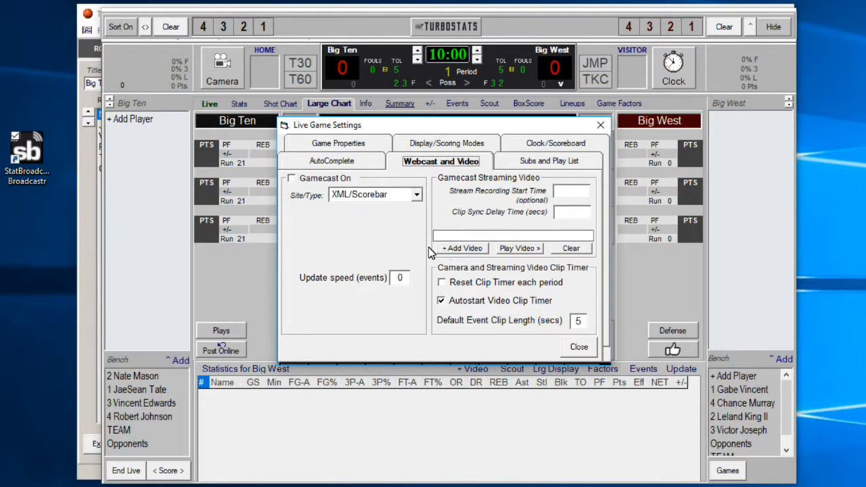
click(417, 195)
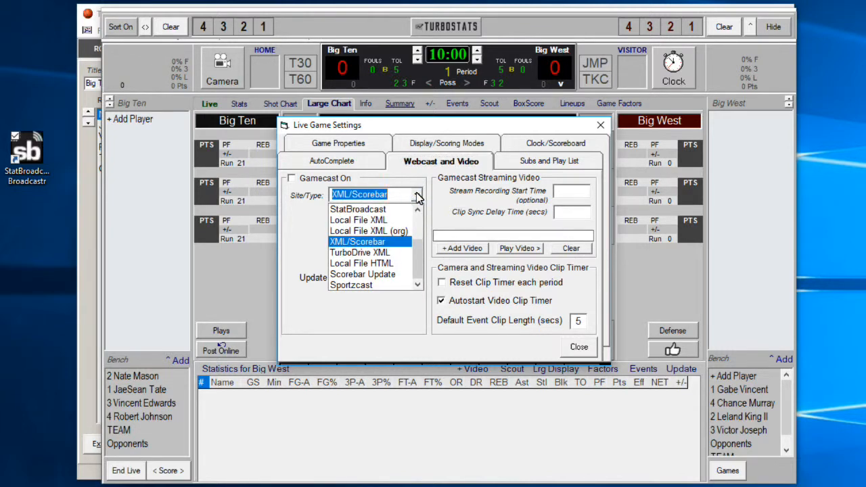
scroll(421, 247, up, 2)
click(387, 211)
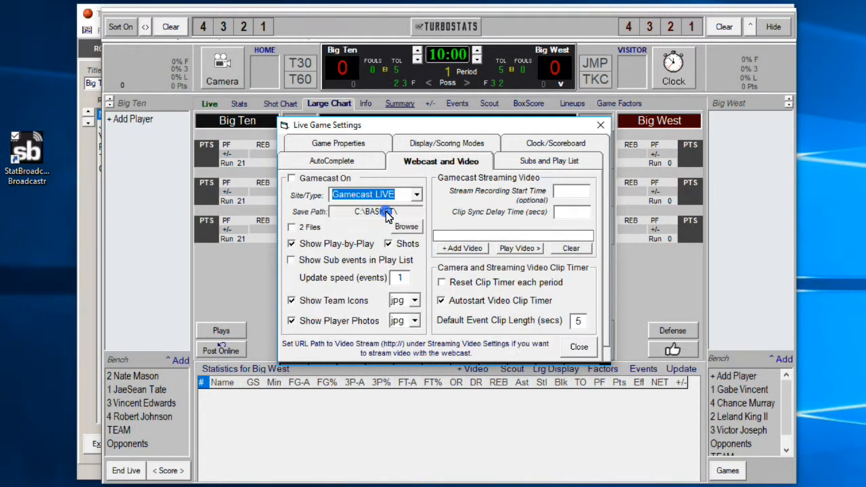
click(417, 194)
scroll(419, 243, down, 1)
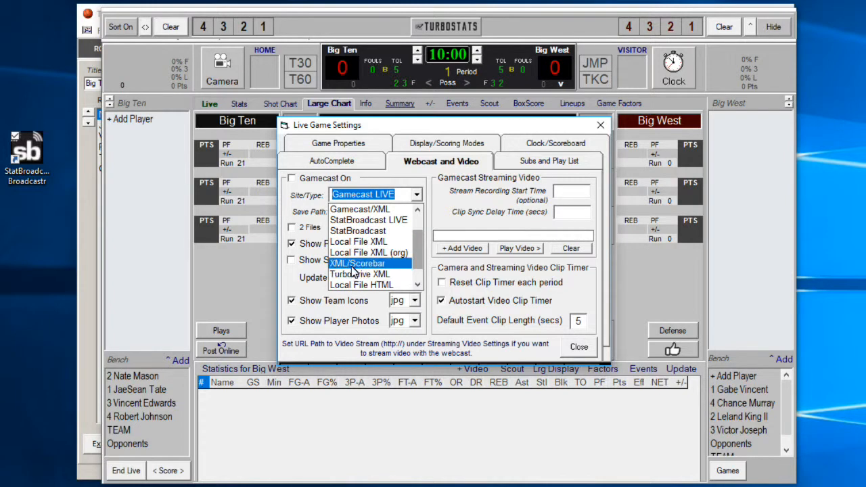
click(377, 243)
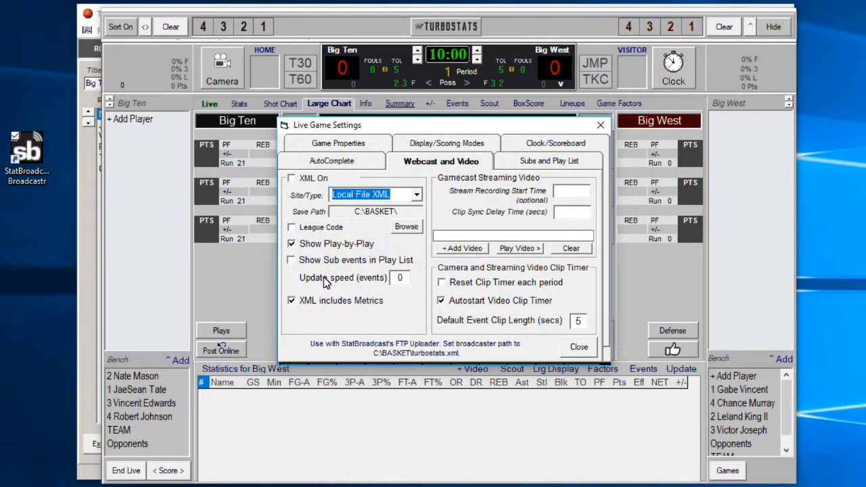
click(416, 196)
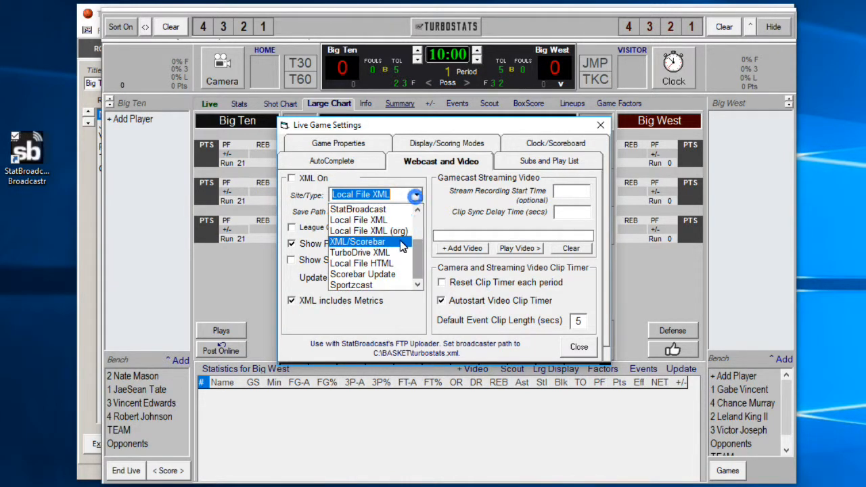
click(388, 221)
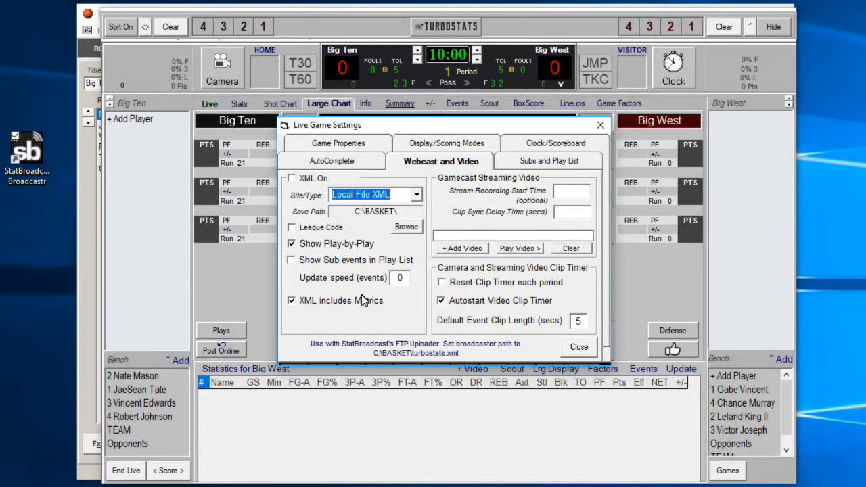
click(580, 347)
- Start the game's local XML webcast, and review the generated turbostats.xml in the browser before closing it
click(224, 352)
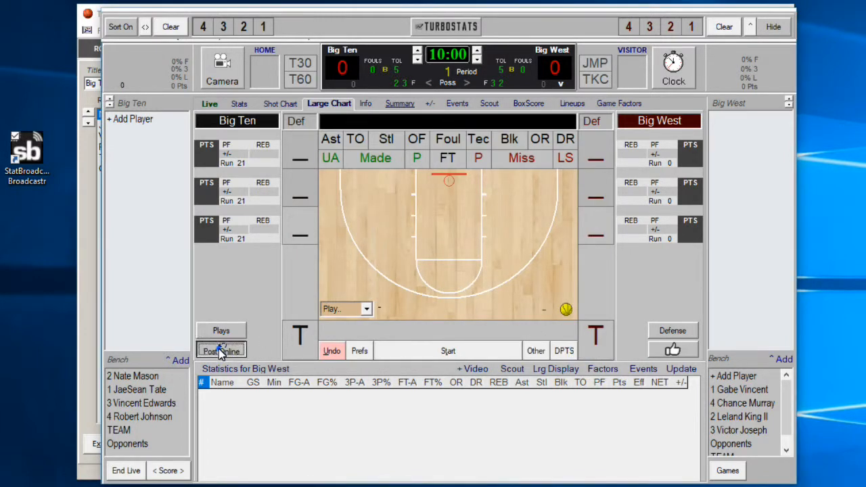
click(173, 277)
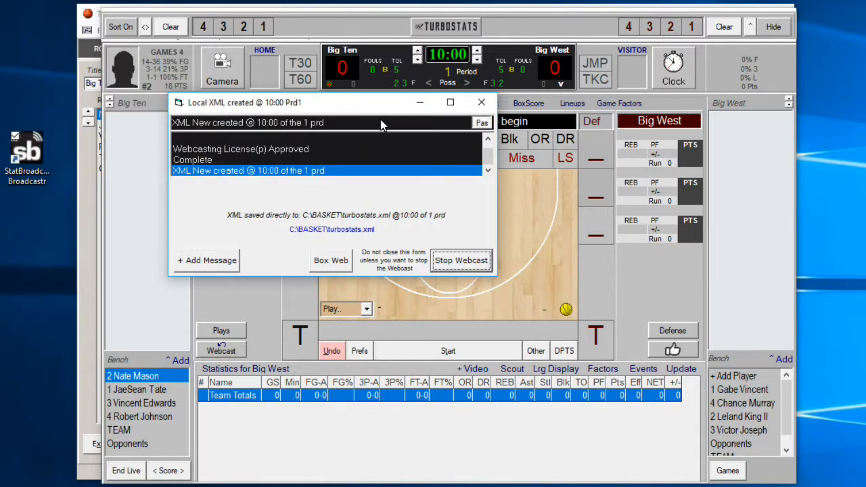
click(341, 231)
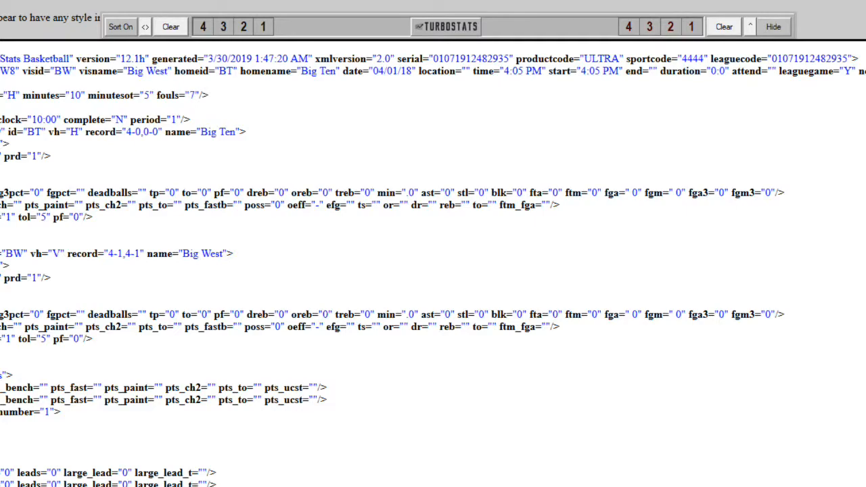
drag(865, 0, 516, 126)
drag(358, 139, 573, 25)
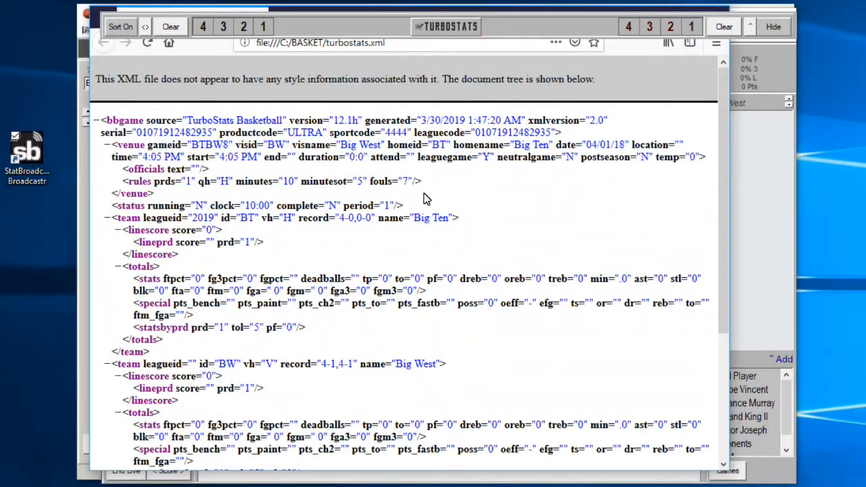
scroll(440, 217, down, 5)
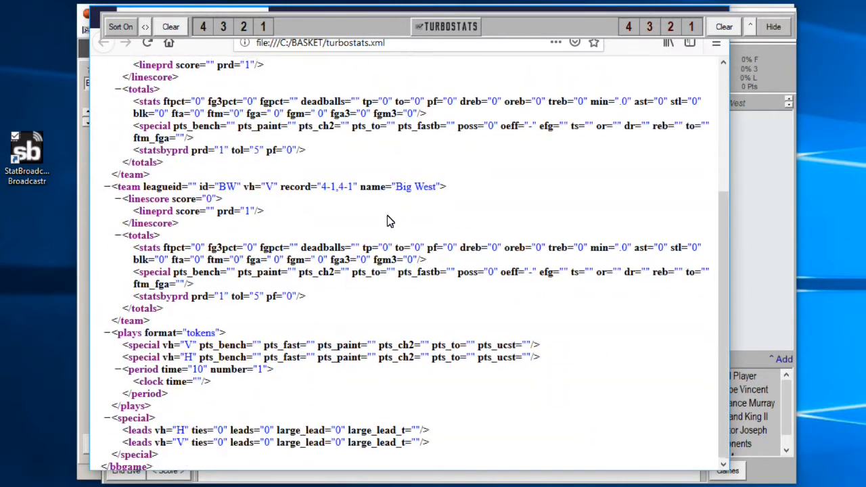
scroll(389, 222, up, 5)
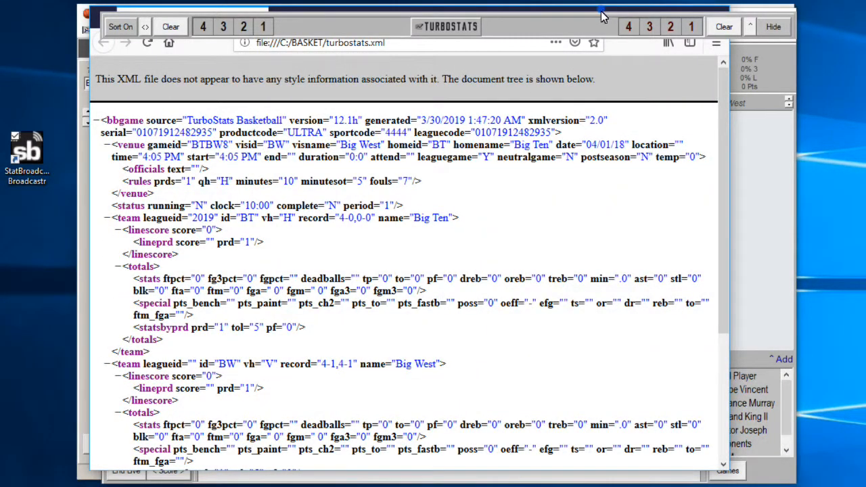
drag(602, 9, 605, 55)
click(716, 64)
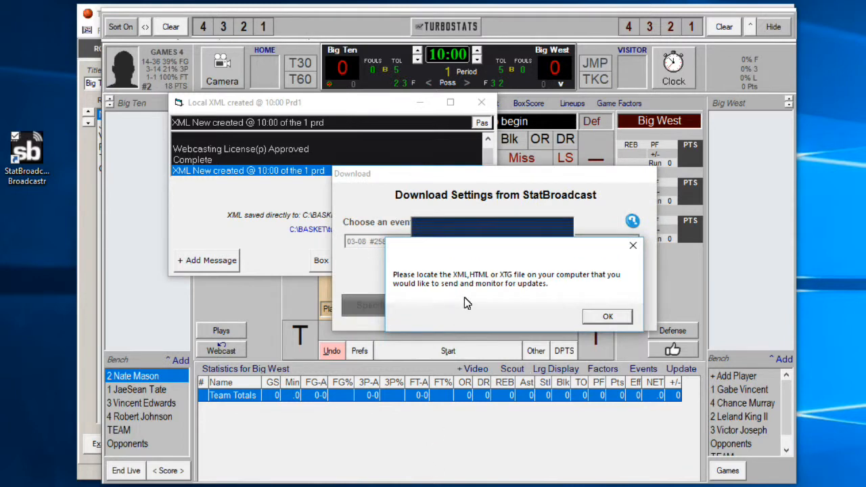
- In StatBroadcast Broadcastr, choose turbostats.xml from C:\BASKET as the file to send and monitor, and finish the settings import
click(608, 319)
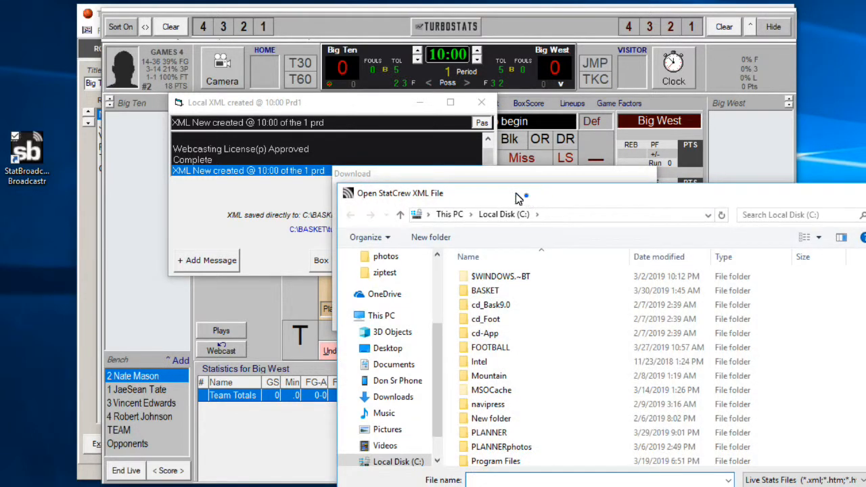
drag(526, 195, 400, 105)
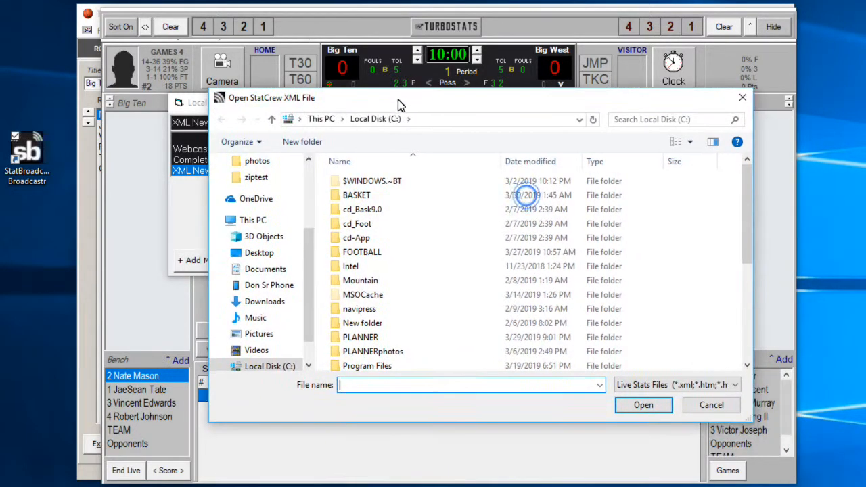
double_click(350, 195)
drag(746, 173, 745, 350)
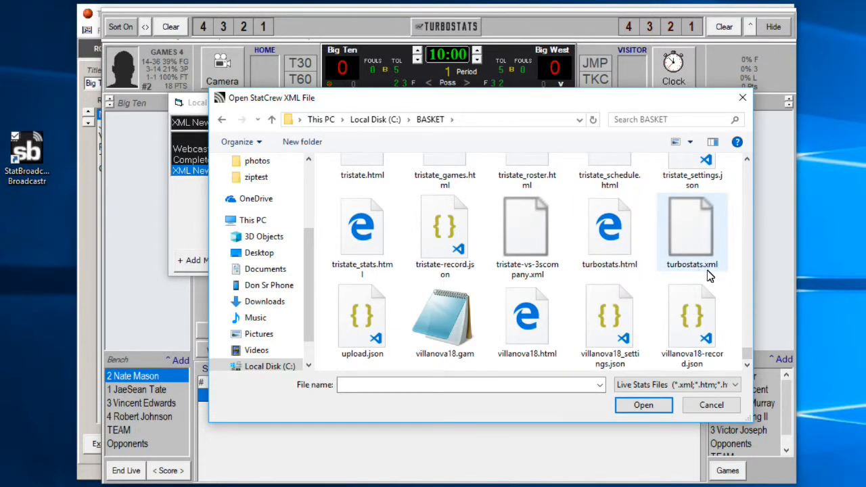
click(699, 241)
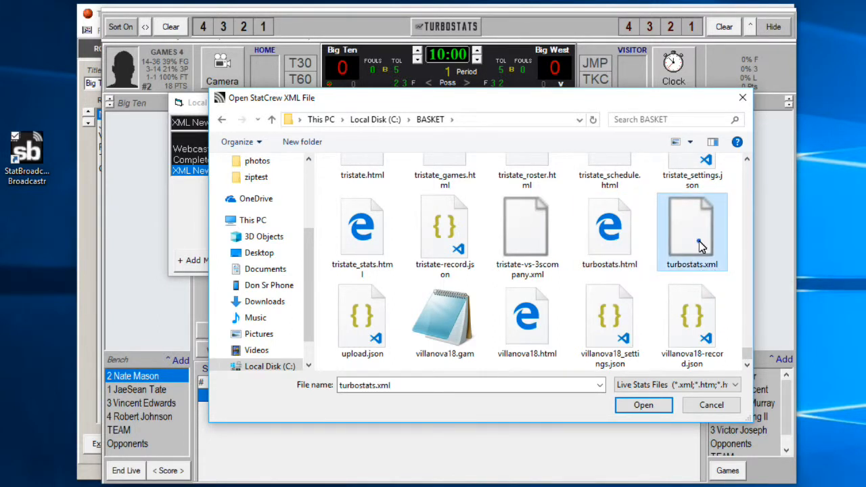
click(646, 407)
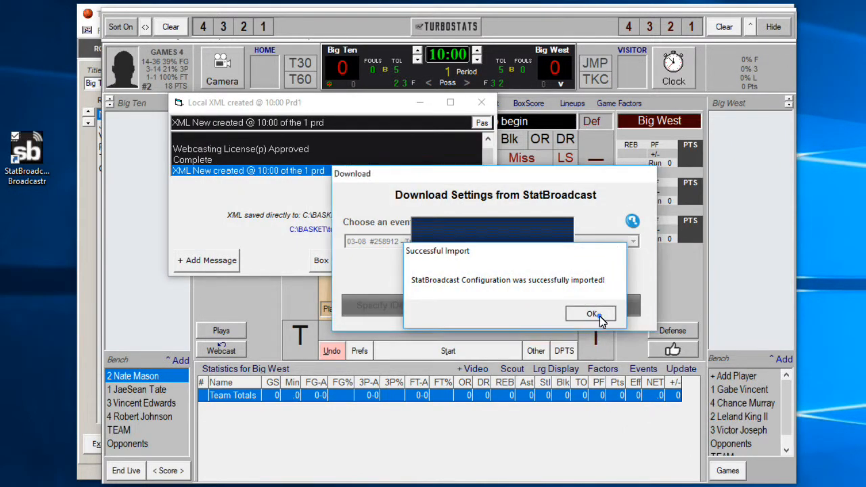
click(591, 314)
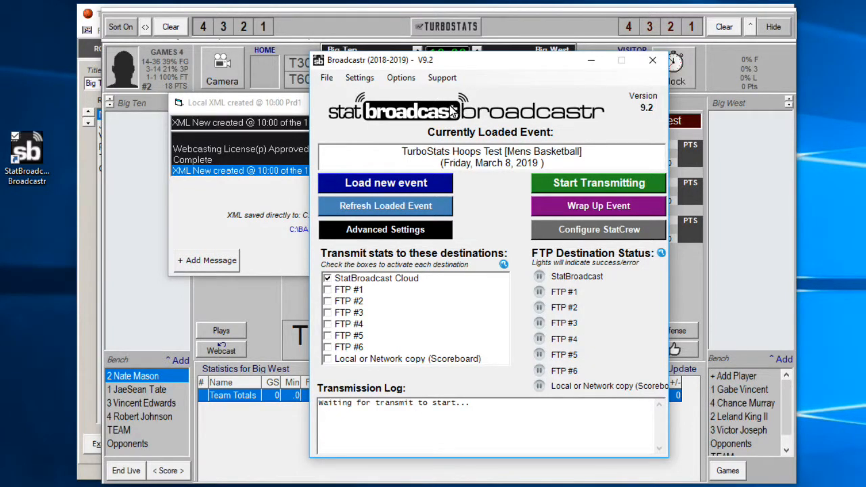
- Start transmitting the TurboStats Hoops Test event to StatBroadcast Cloud and show its stats feed in the browser
click(590, 189)
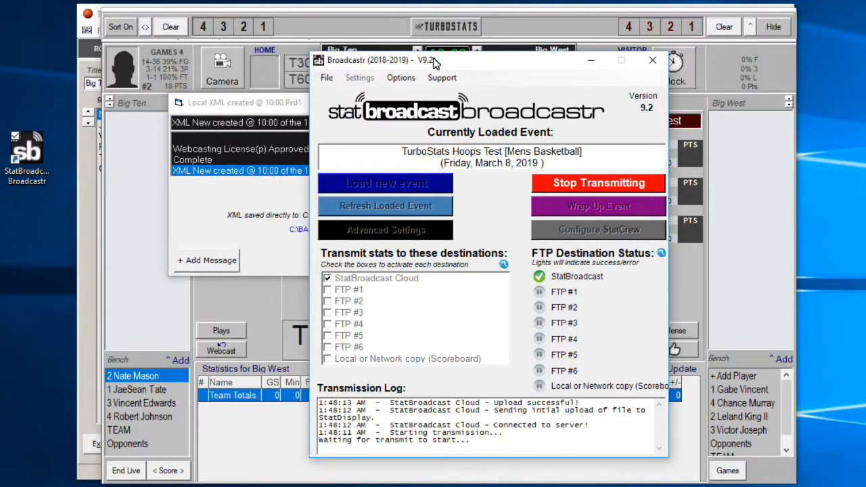
drag(433, 61, 456, 66)
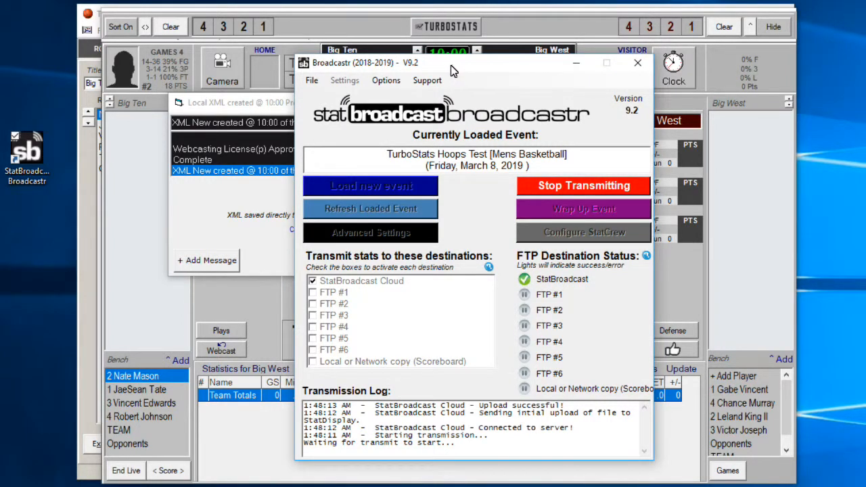
click(384, 82)
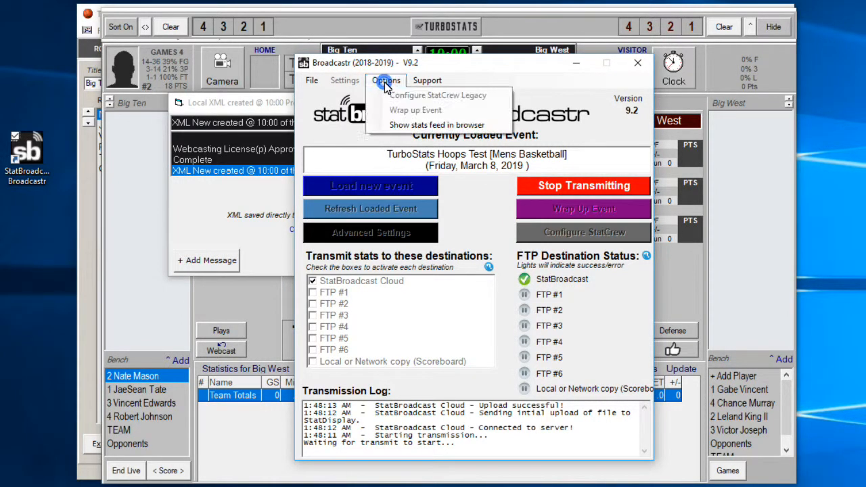
click(408, 126)
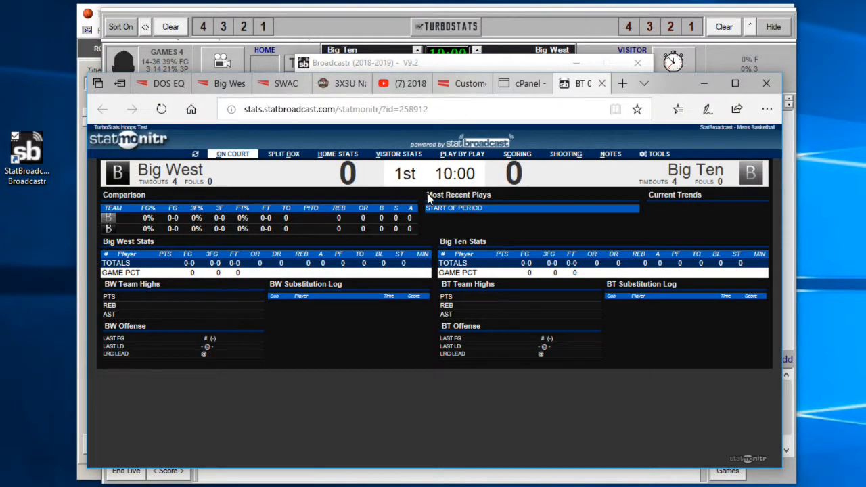
- Compare the StatMonitr feed with Broadcastr, minimize Broadcastr and close the feed page to return to TurboStats live scoring
drag(643, 89, 649, 135)
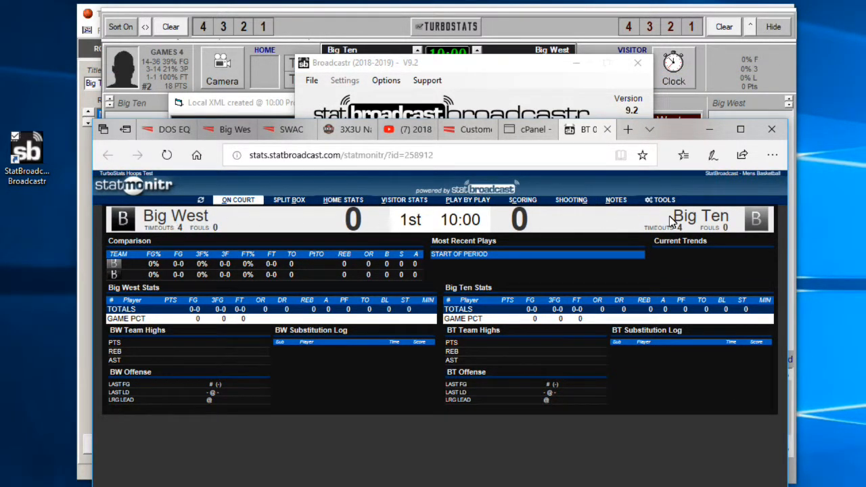
drag(518, 61, 509, 83)
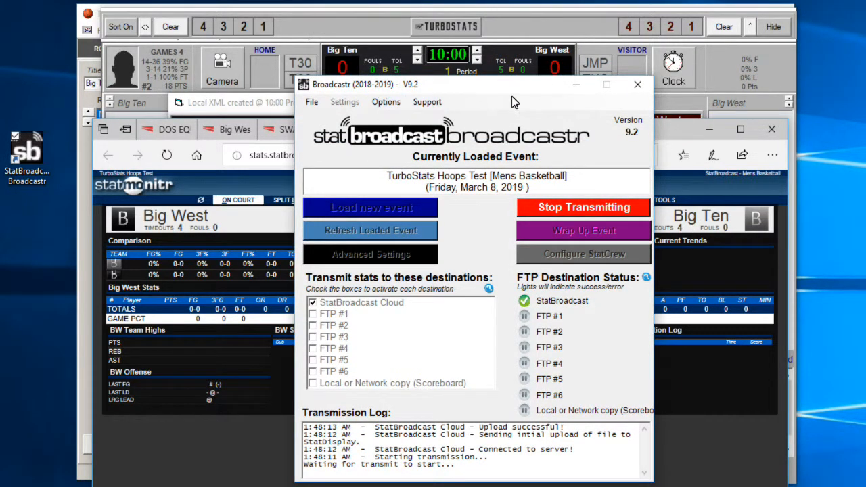
click(575, 85)
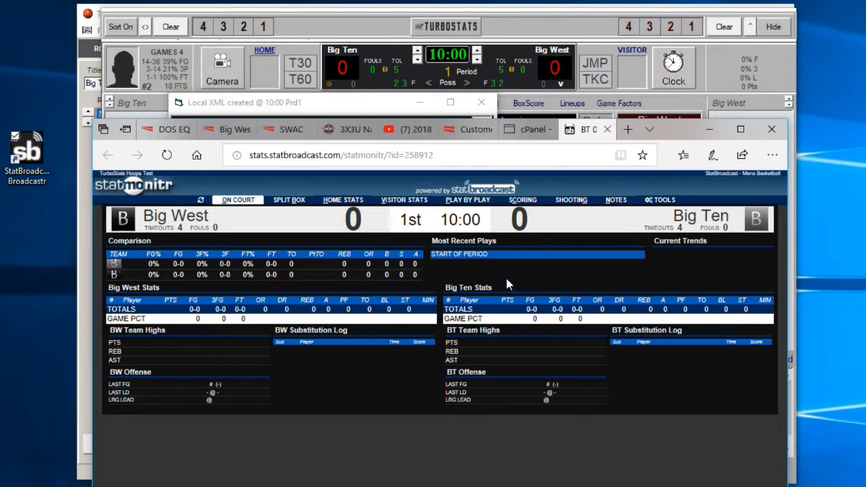
click(609, 135)
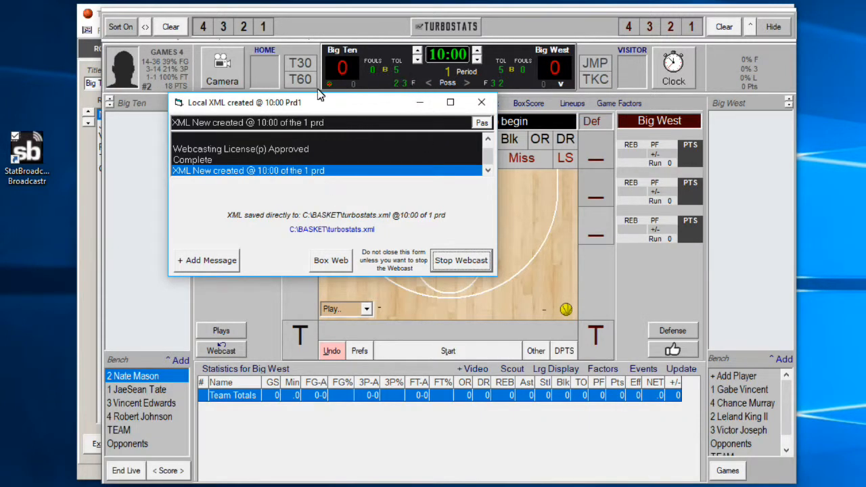
- Swap the team designations to Big Ten visitor and Big West home, then regenerate the XML webcast and approve overwriting Live Stats in Broadcastr
click(257, 52)
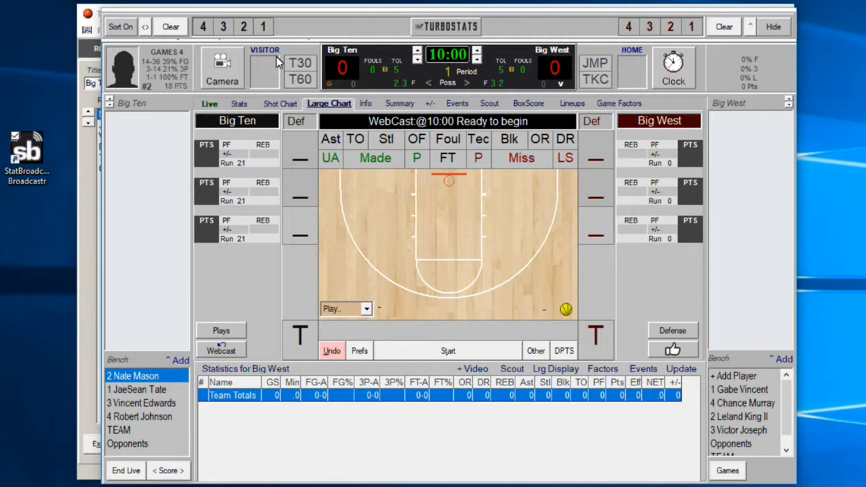
click(226, 352)
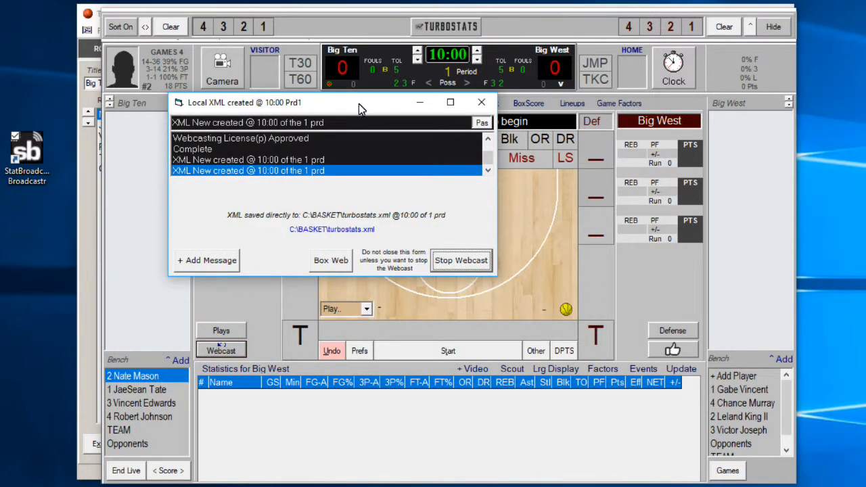
drag(359, 103, 238, 208)
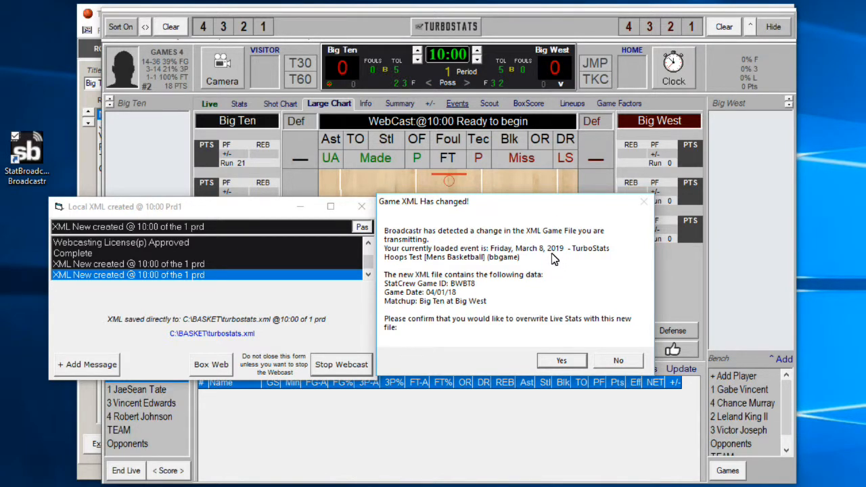
click(561, 362)
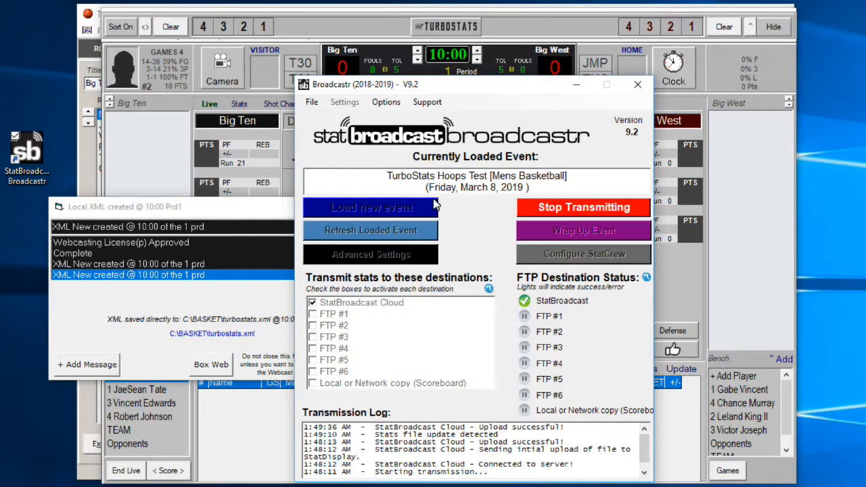
- Show Broadcastr's stats feed in the browser, check the team order in StatMonitr, and minimize the feed page
click(385, 102)
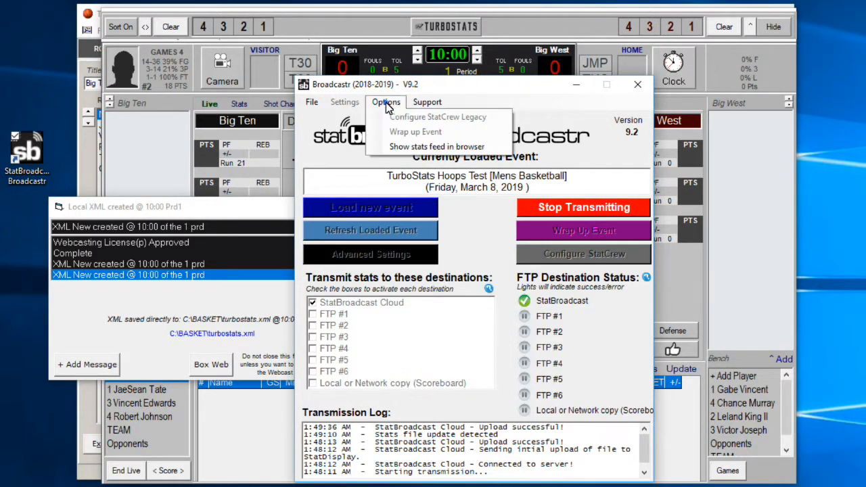
click(417, 147)
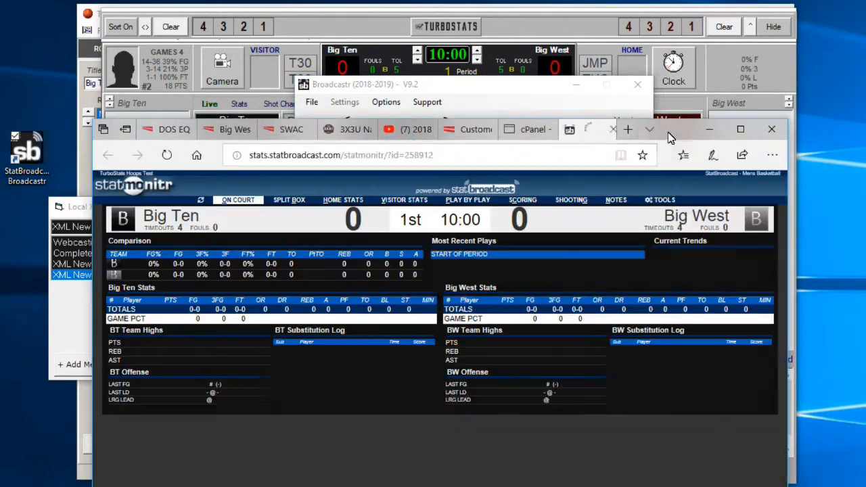
drag(668, 132, 652, 78)
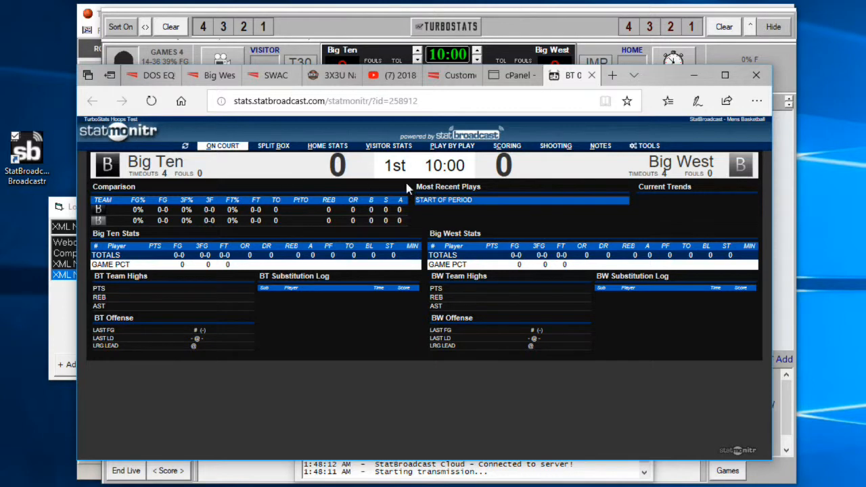
drag(662, 76, 665, 106)
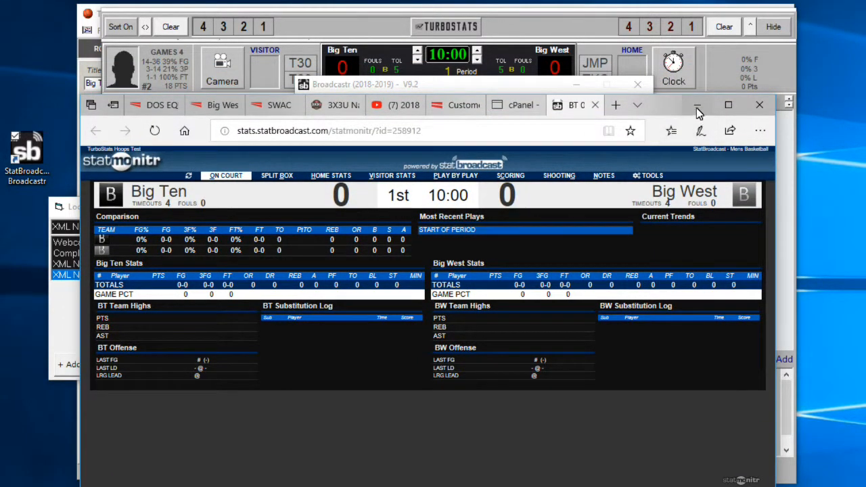
click(697, 107)
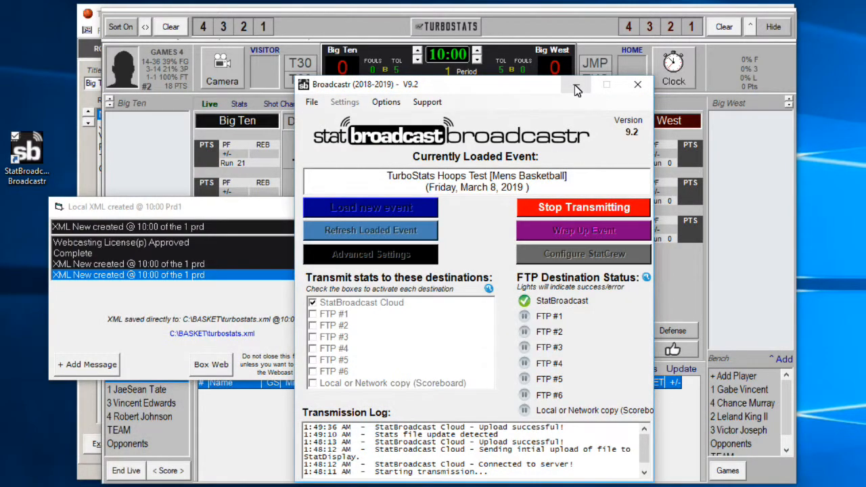
- Minimize Broadcastr and the local XML webcast window to return to TurboStats live scoring
mouse_move(474, 88)
mouse_down()
mouse_move(483, 95)
mouse_move(471, 77)
mouse_up()
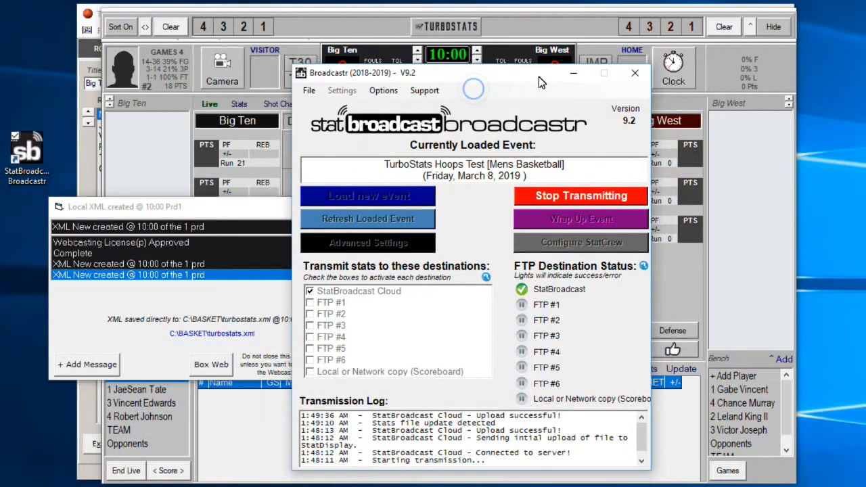
click(572, 76)
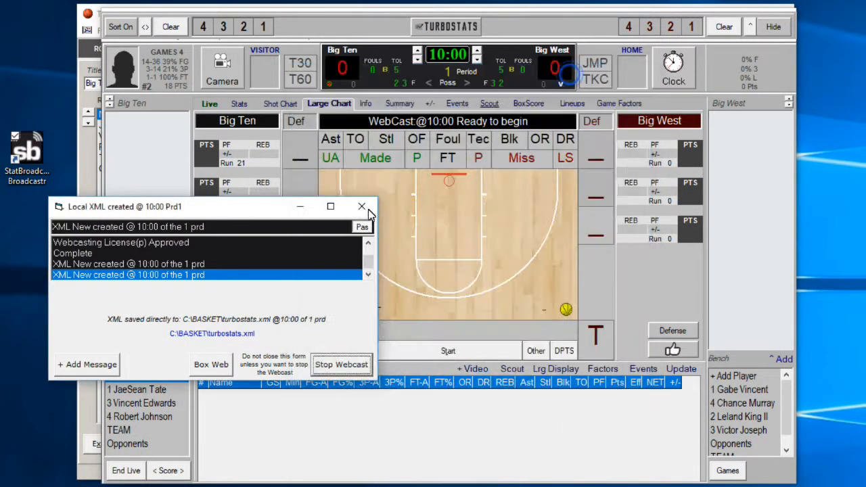
drag(192, 202, 279, 166)
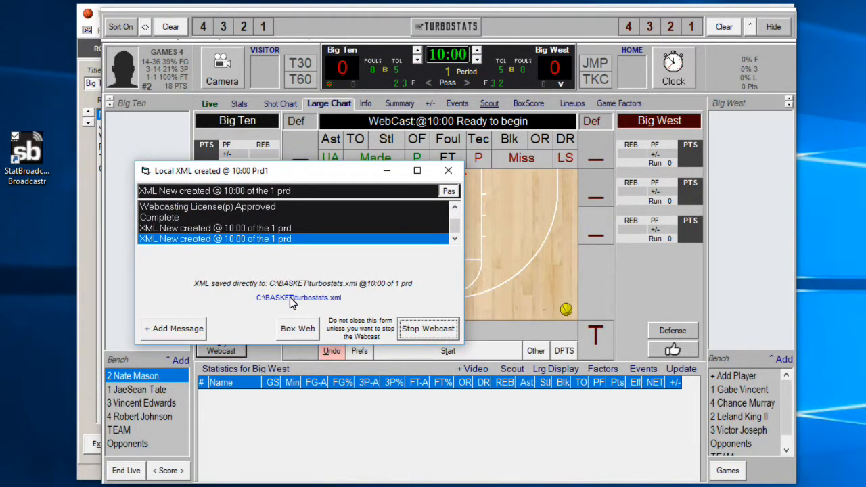
click(385, 170)
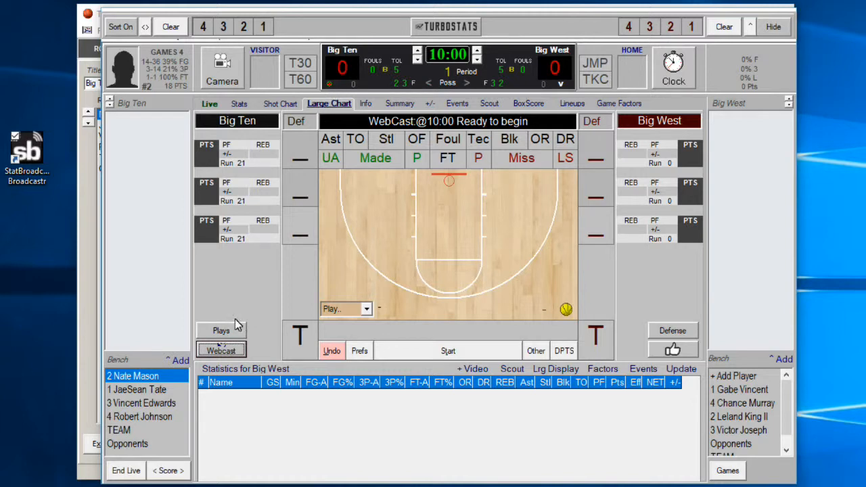
- Put the starters on court: numbers 2, 1 and 3 for Big Ten and numbers 1, 2 and 4 for Big West
drag(137, 377, 298, 167)
drag(160, 371, 296, 200)
click(745, 388)
double_click(747, 390)
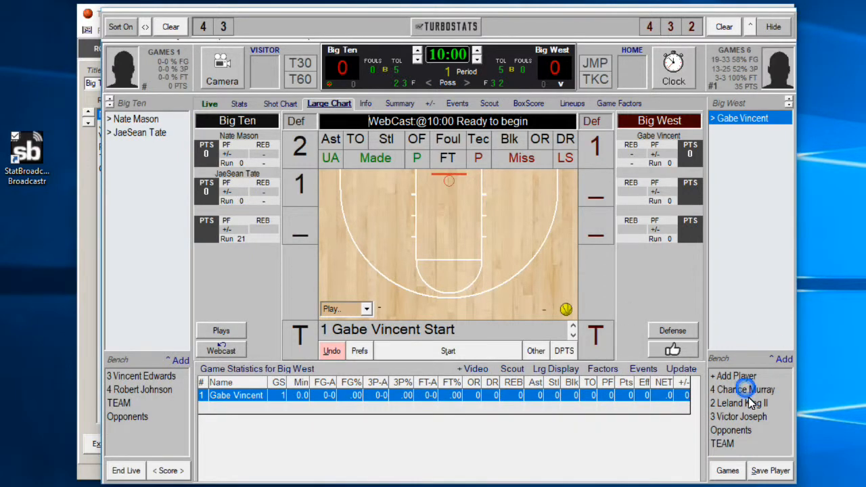
double_click(747, 401)
double_click(746, 390)
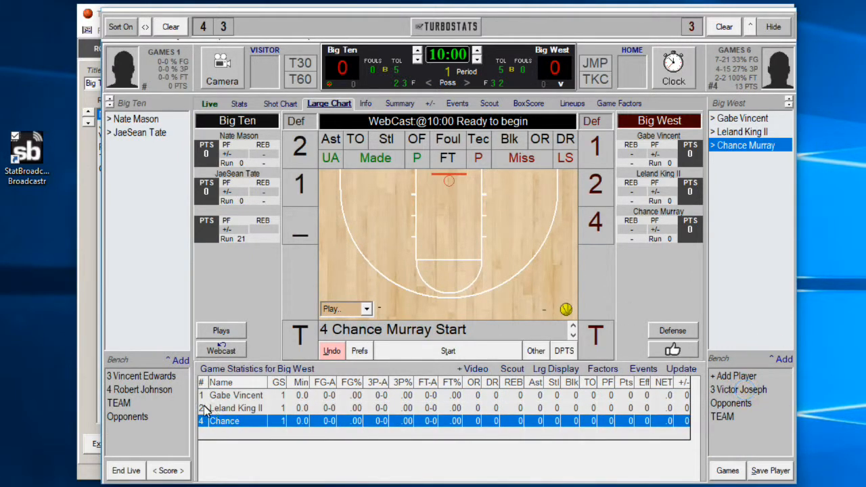
double_click(164, 379)
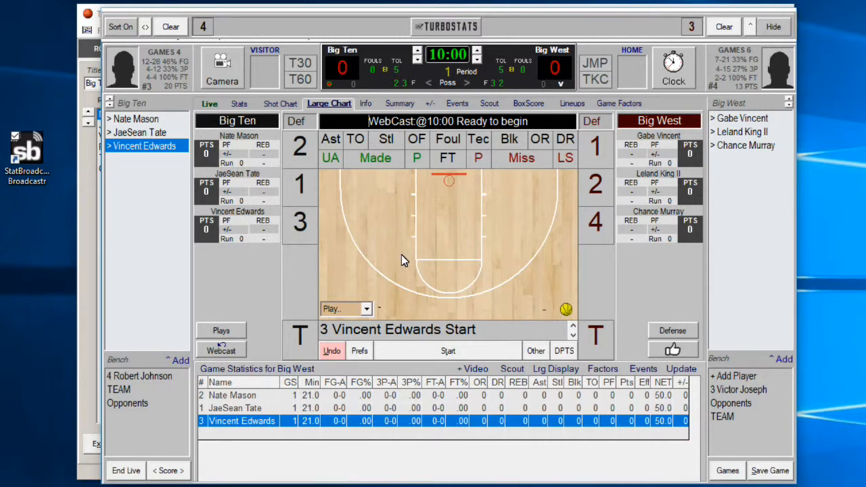
- Start the game clock and record a missed 2-point shot by Big West 1, blocked by Big Ten 2 and rebounded by Big West 4
click(448, 351)
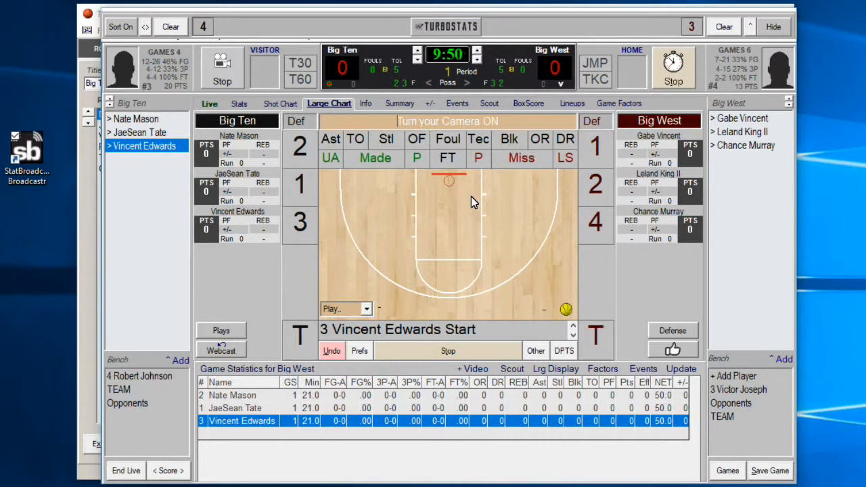
click(366, 198)
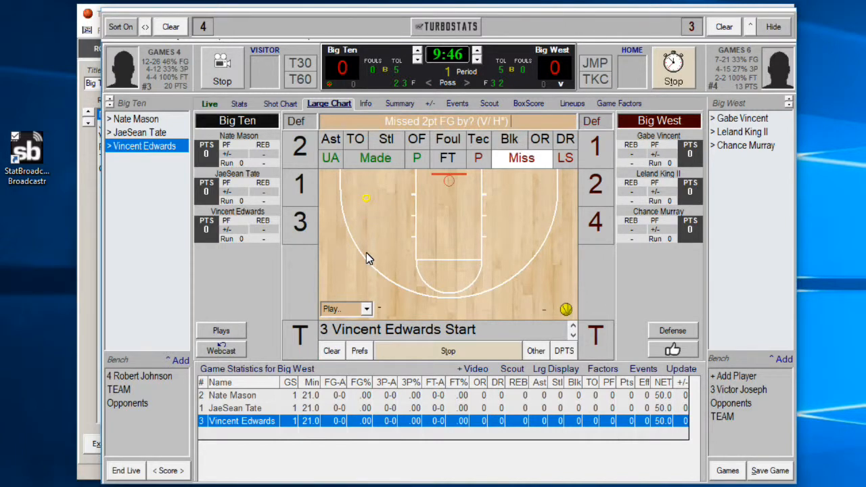
click(596, 146)
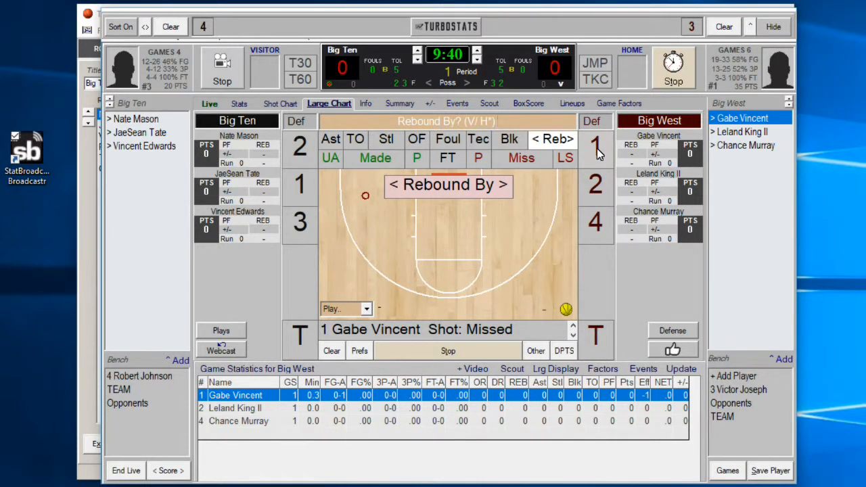
click(506, 142)
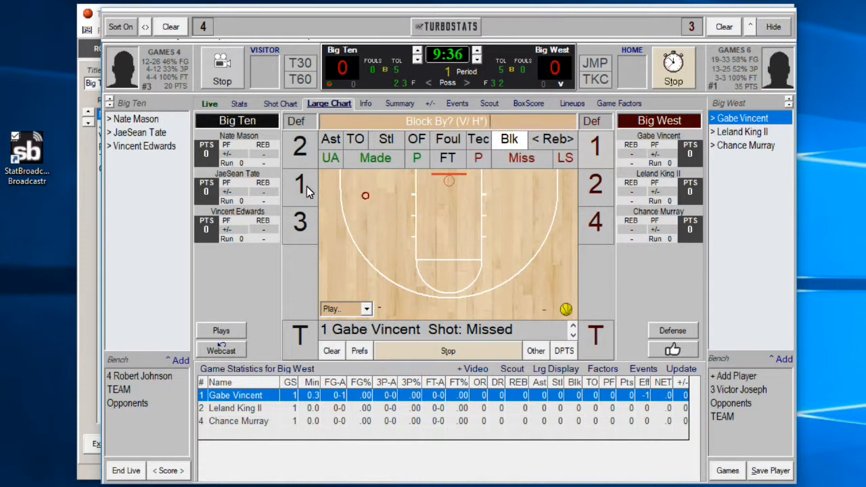
click(294, 157)
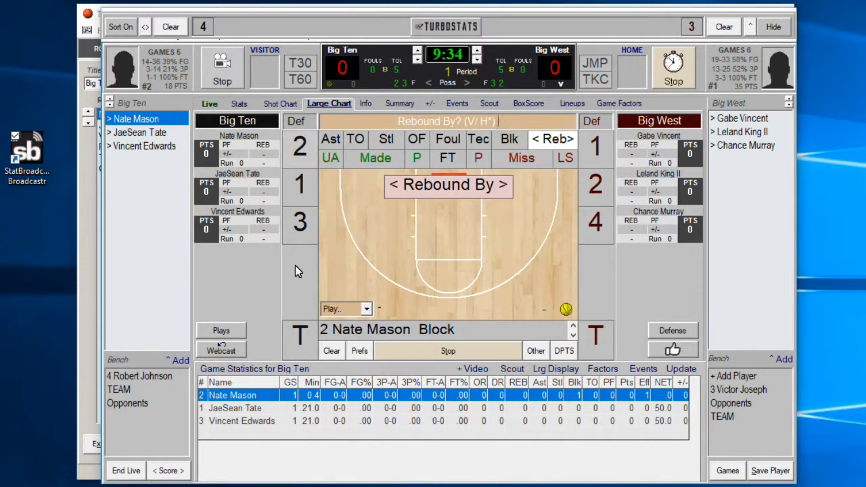
click(595, 223)
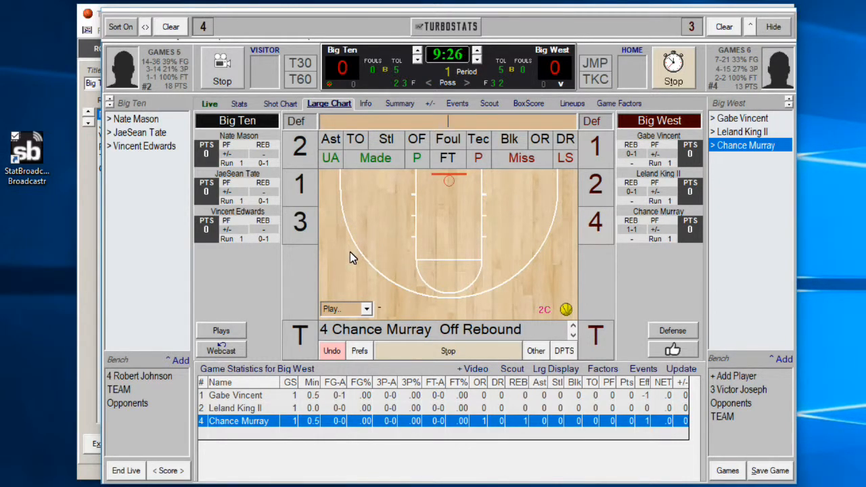
click(523, 155)
click(351, 256)
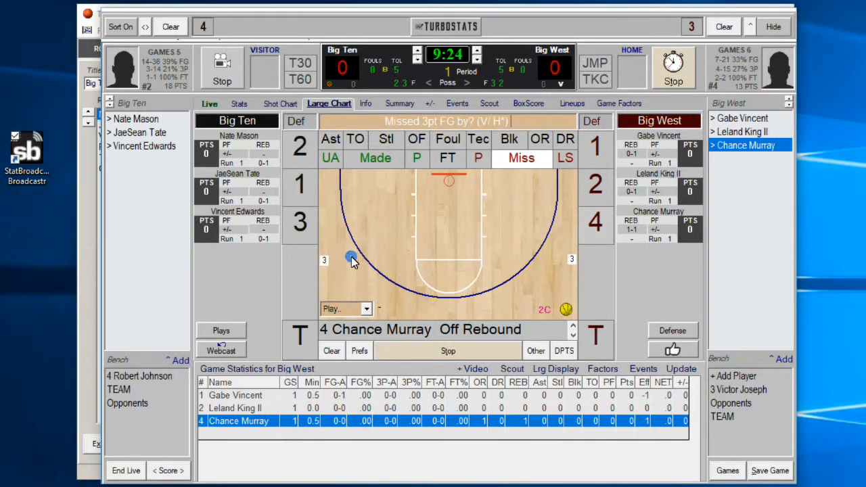
click(514, 162)
- Turn off Default to Miss on Court Tap in the AutoComplete preferences of the live game settings
click(362, 352)
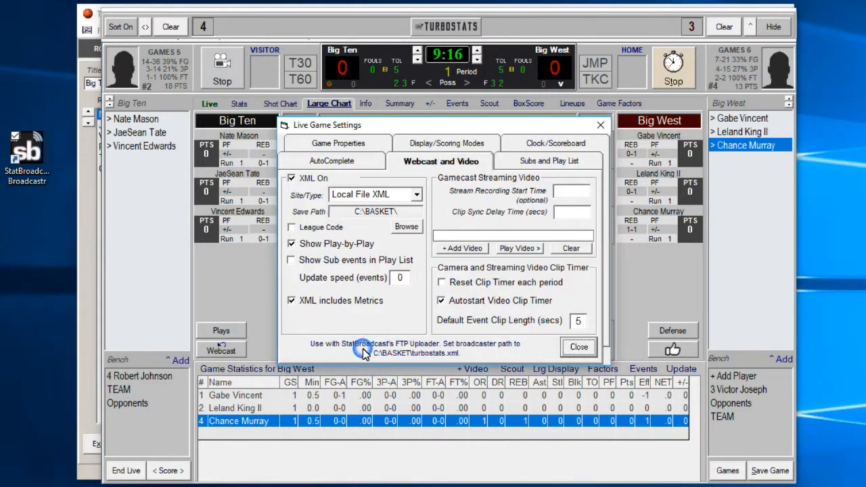
click(351, 164)
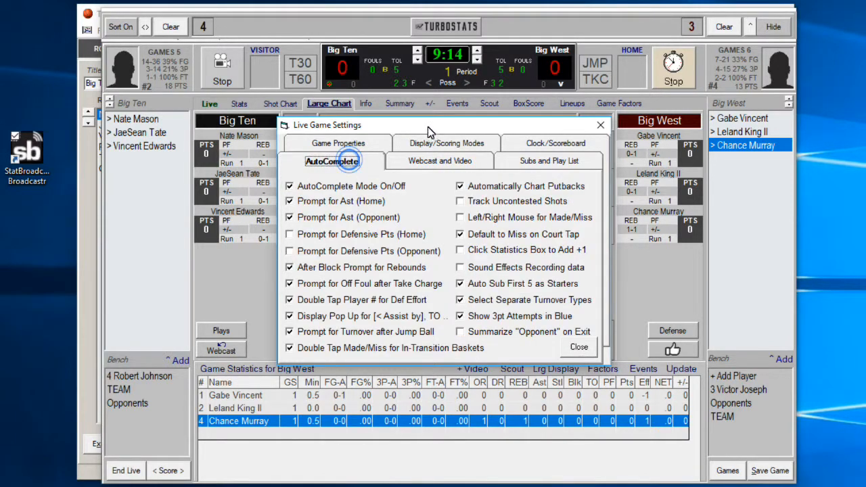
drag(430, 125, 444, 116)
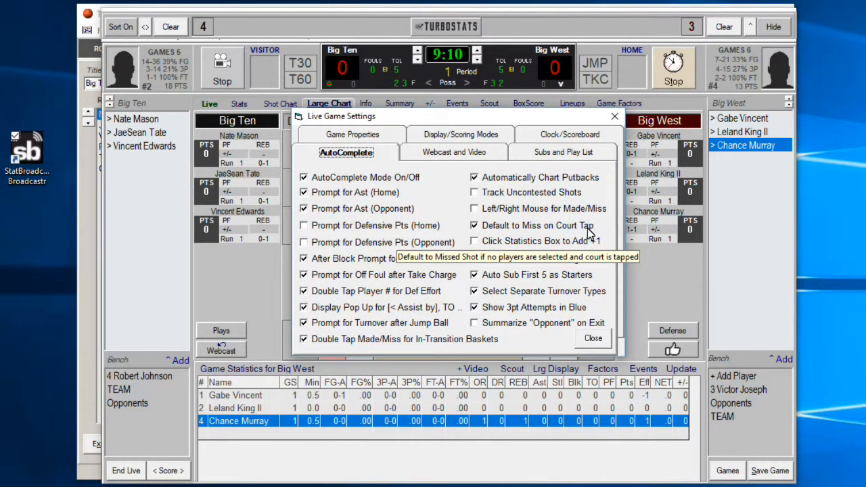
click(474, 227)
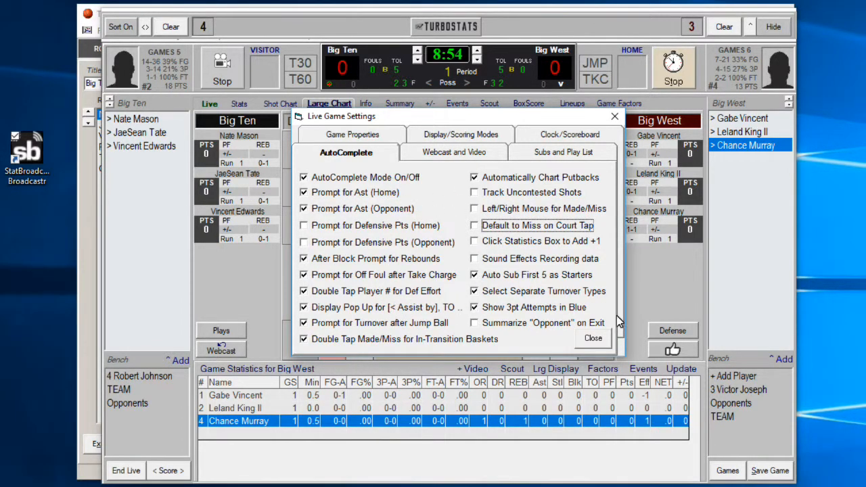
click(593, 338)
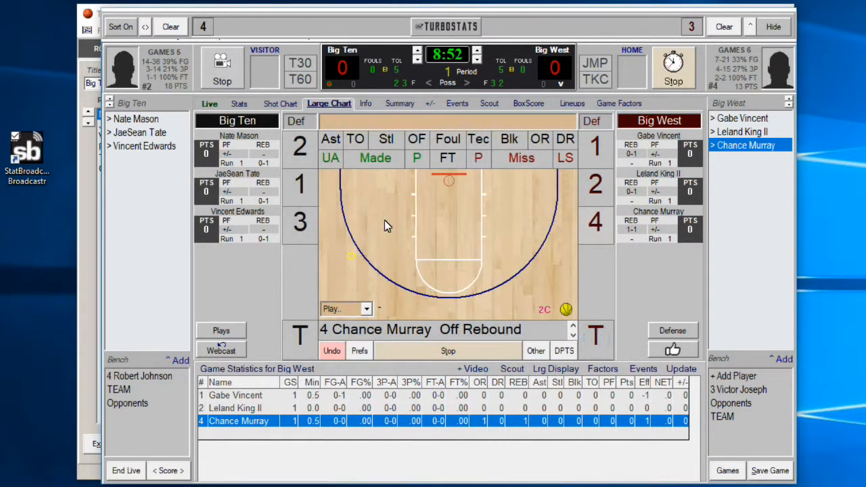
- Chart a made 3-point shot on the left of the court for Big Ten 3, with the assist credited to Big Ten 2
click(337, 230)
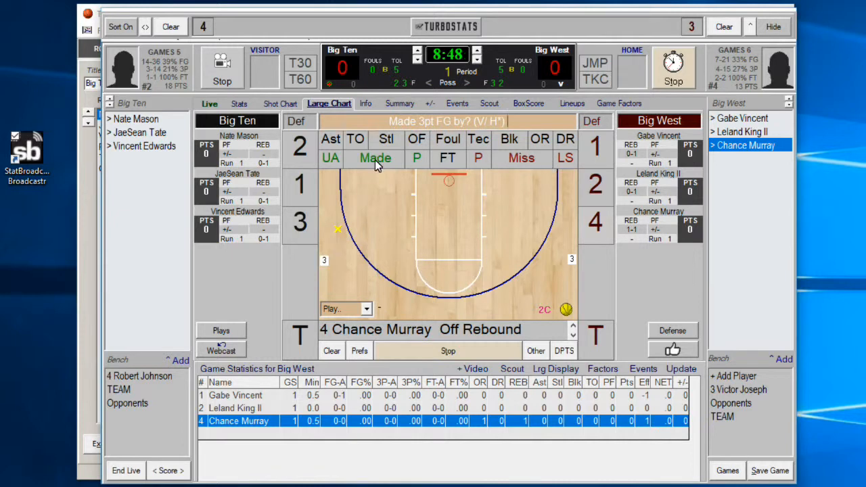
click(363, 279)
click(337, 218)
click(378, 160)
click(299, 222)
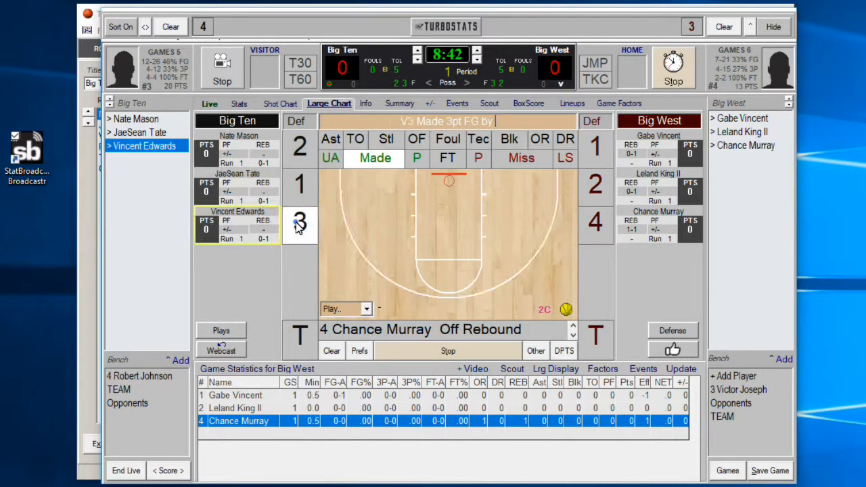
click(300, 147)
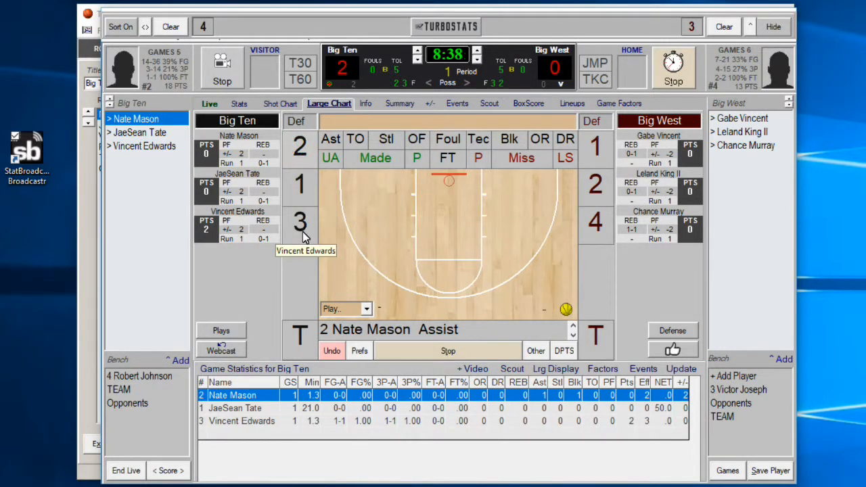
- Record an unassisted made 3-point shot for Big West 1 from the left wing, just outside the arc
click(346, 247)
click(331, 162)
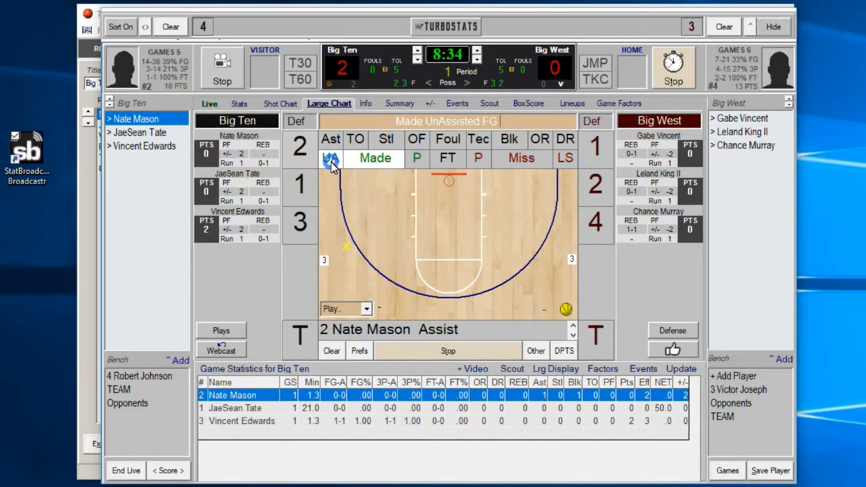
click(599, 149)
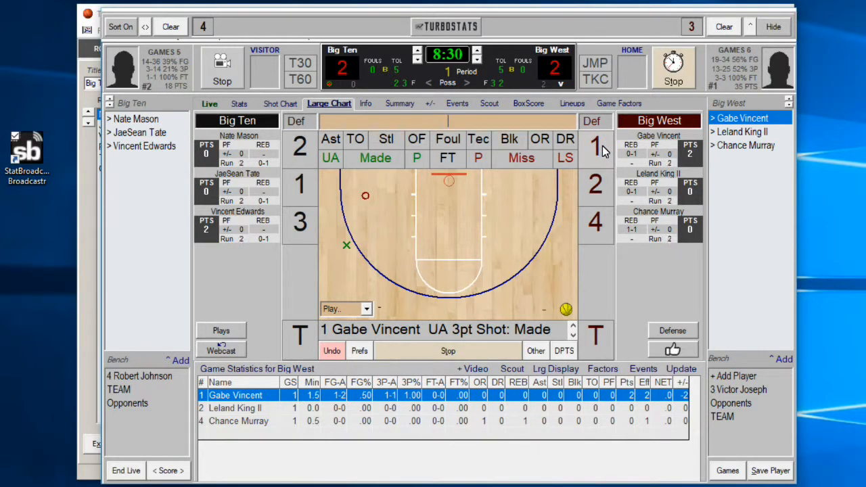
- Record a missed 2-point shot by Big West 2 from inside the arc, followed by a made putback by Big West 4
click(522, 158)
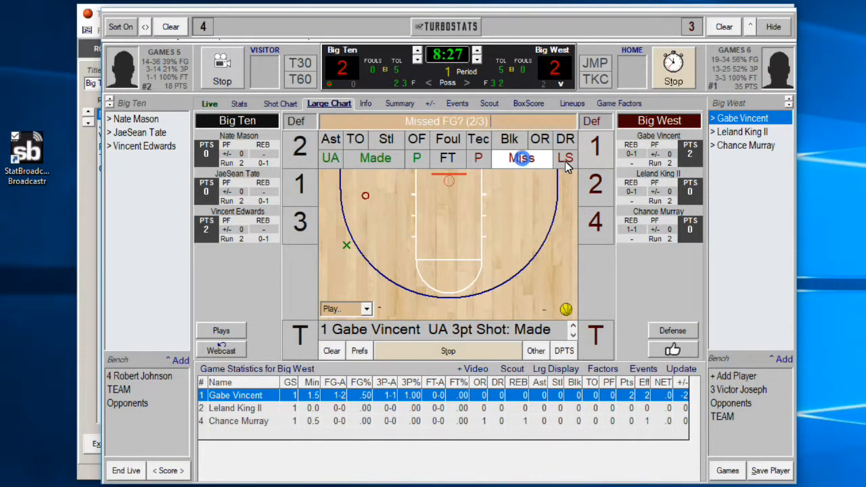
click(595, 194)
click(498, 213)
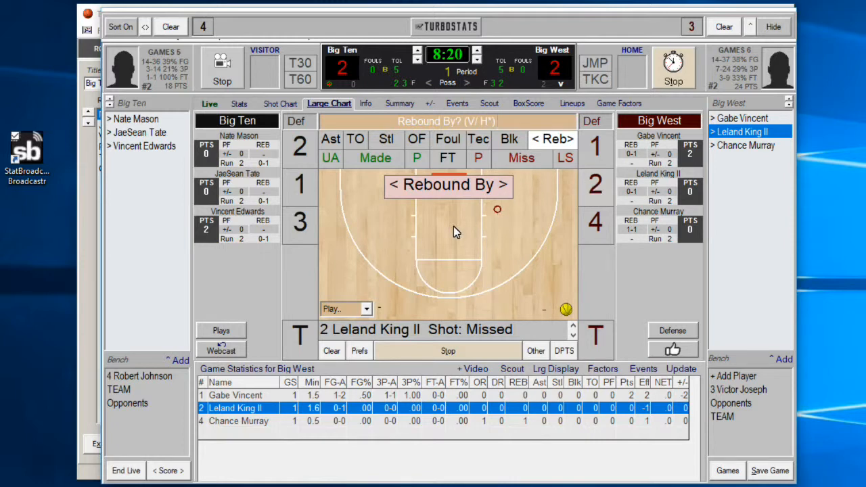
click(417, 157)
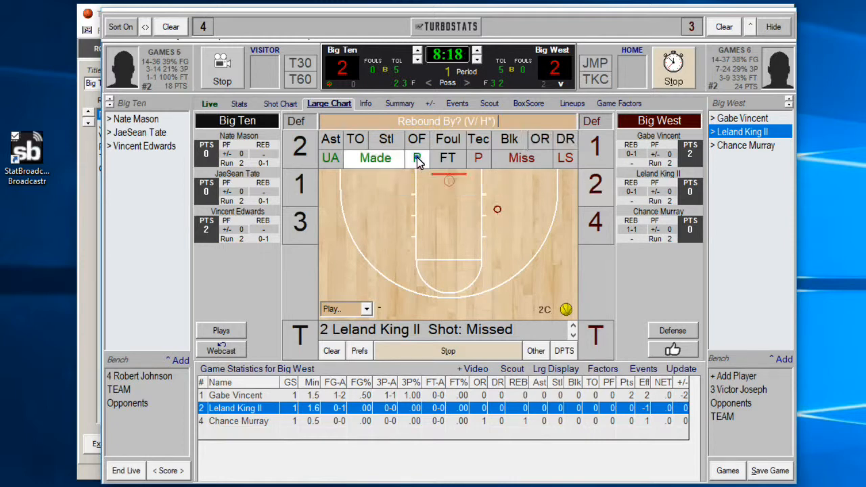
click(586, 220)
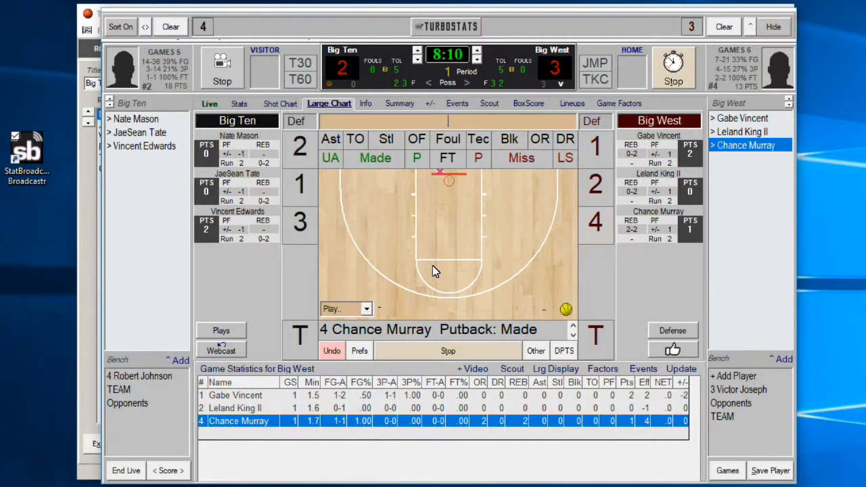
- Record a missed 2-point shot by Big Ten 1, a missed putback by Big Ten 3 and a made putback by Big Ten 2
click(290, 184)
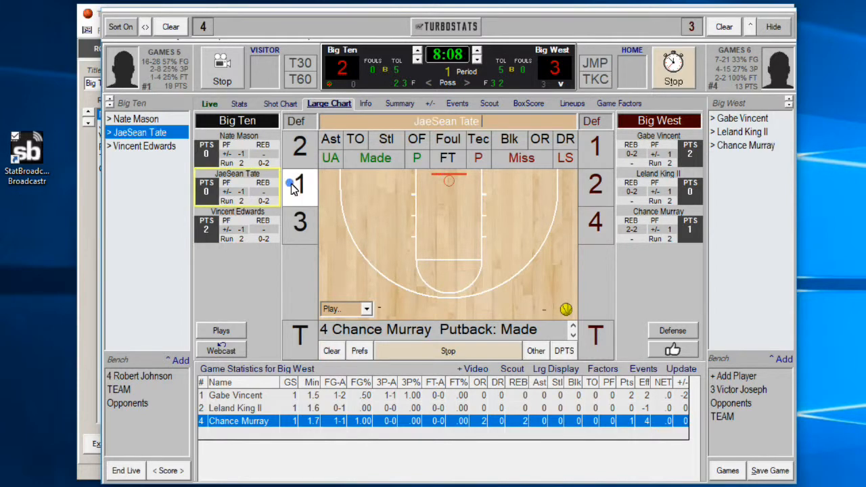
click(420, 205)
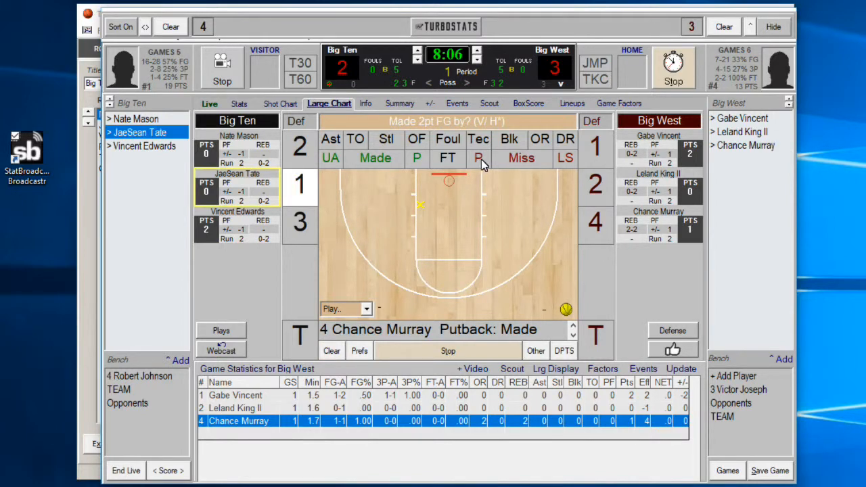
click(518, 157)
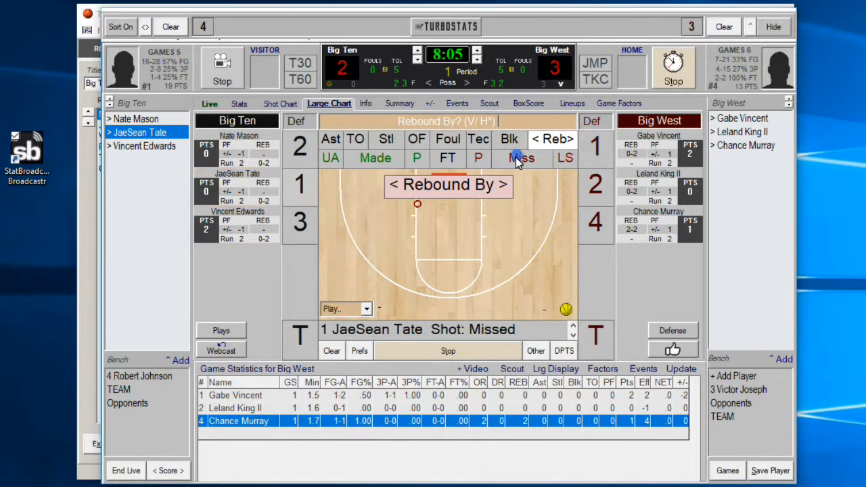
click(479, 157)
click(305, 227)
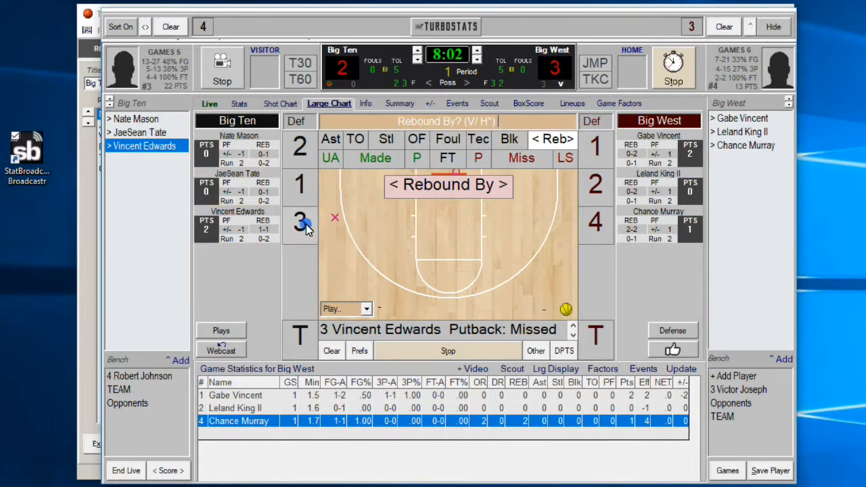
click(418, 159)
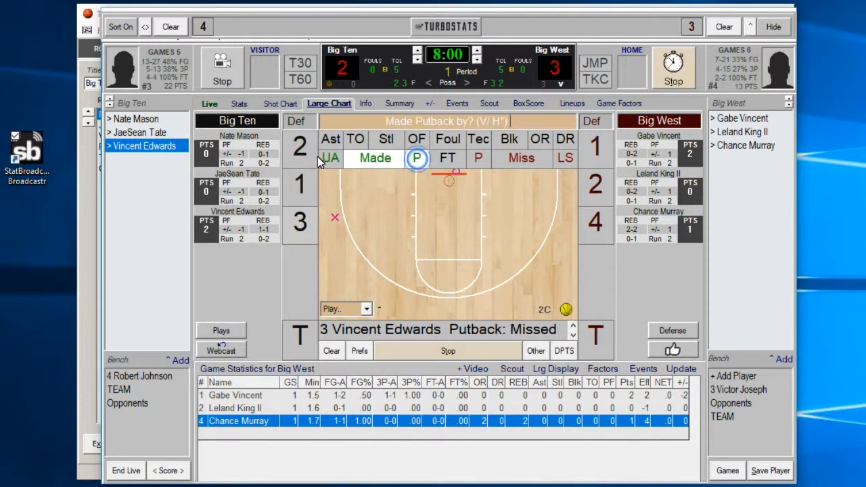
click(299, 147)
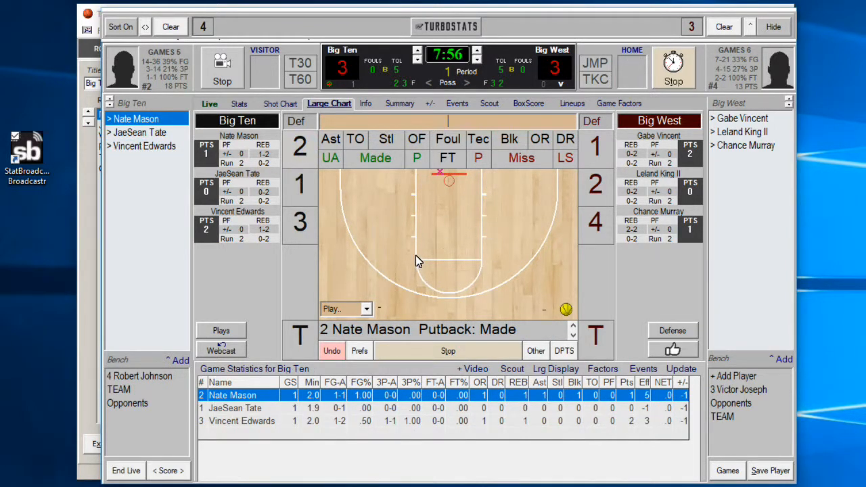
- Stop the game clock and undo the last recorded putback by Big Ten 2
click(431, 349)
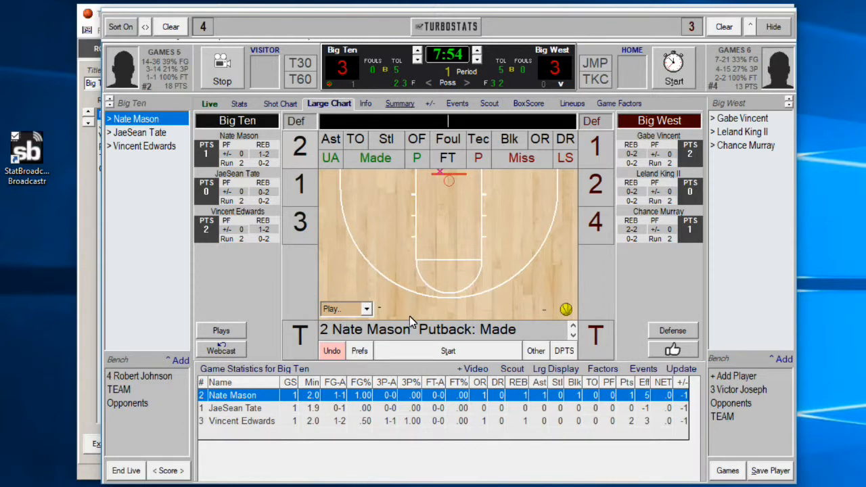
click(330, 350)
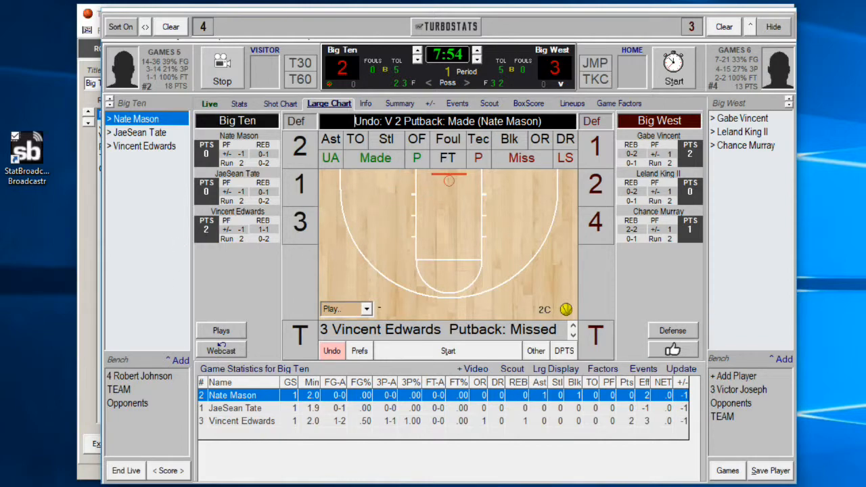
- Check Broadcastr's transmission log and the StatMonitr page, and update the webcast XML with the corrected score
key(alt+Tab)
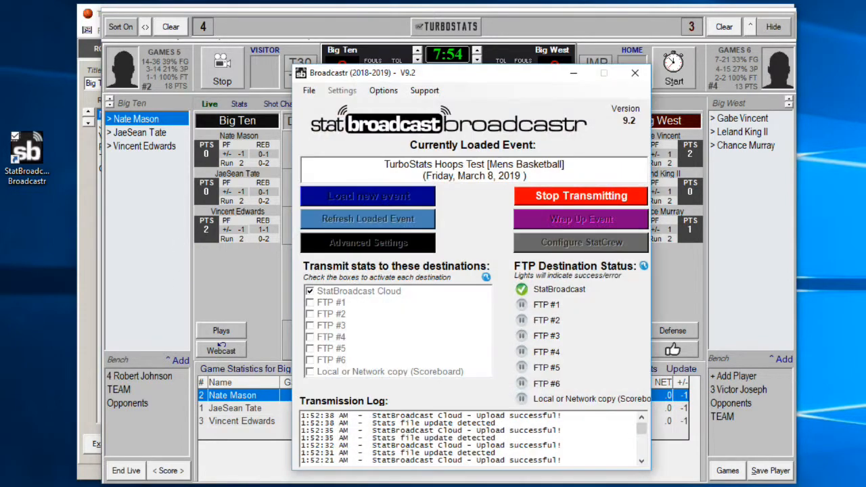
click(574, 73)
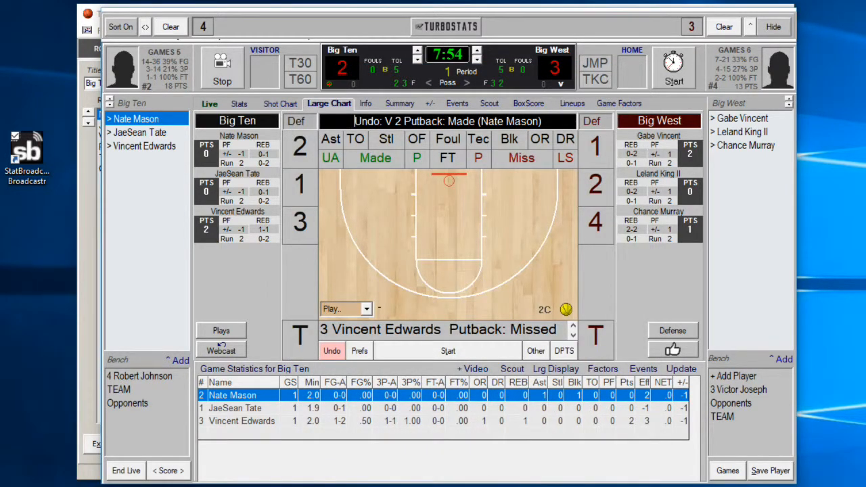
key(alt+Tab)
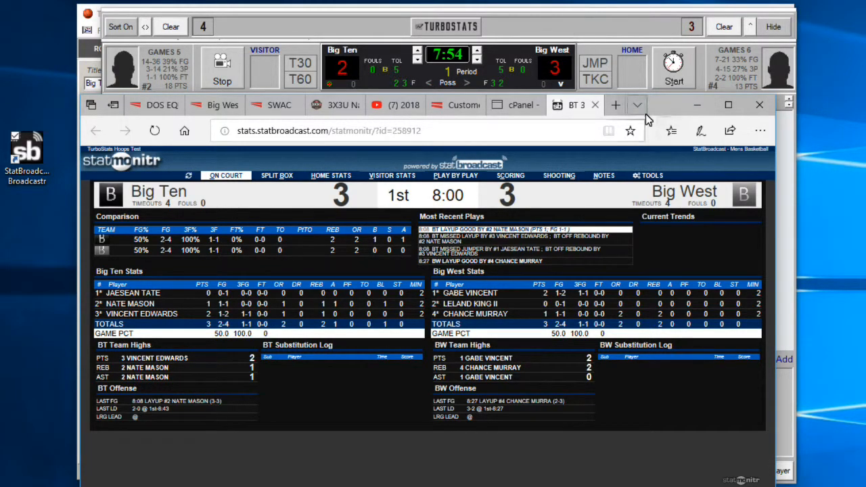
click(575, 25)
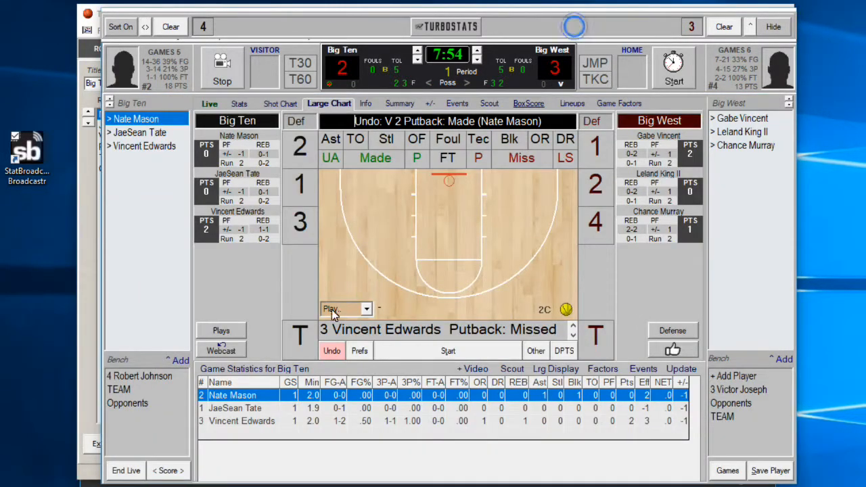
click(218, 351)
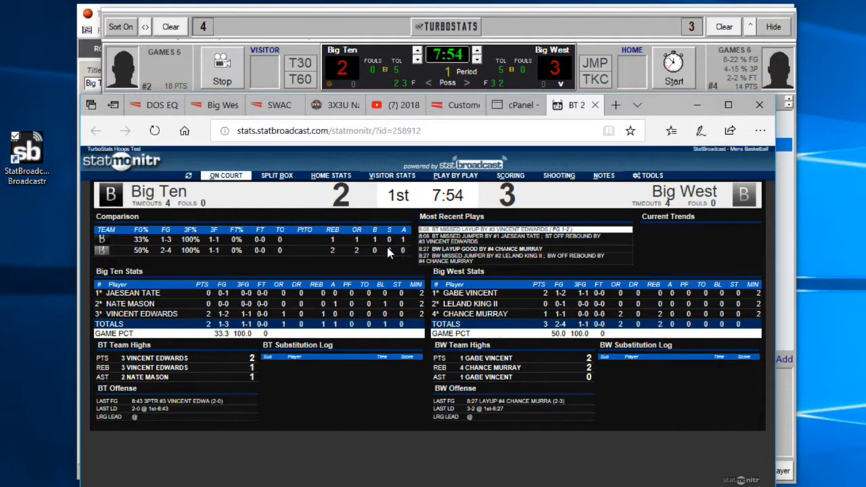
click(697, 104)
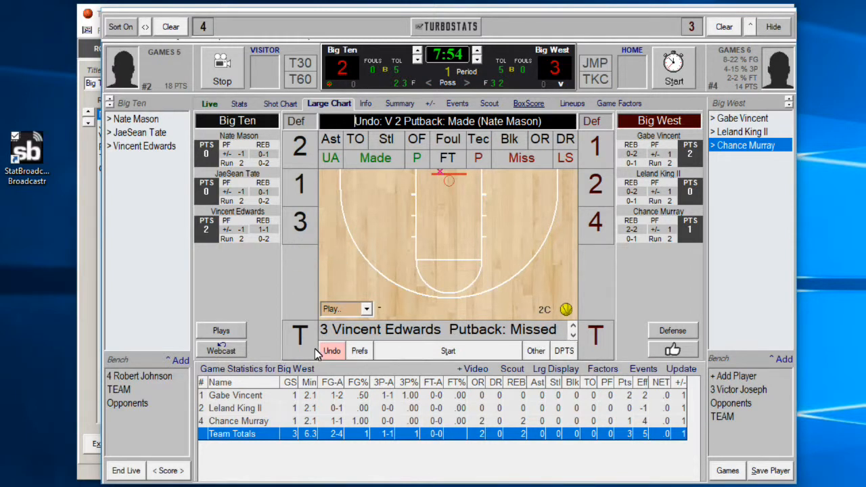
- Reassign the unassisted made 3-point shot at 8:34 in the game events to Big West 4 and save the edited event
click(642, 371)
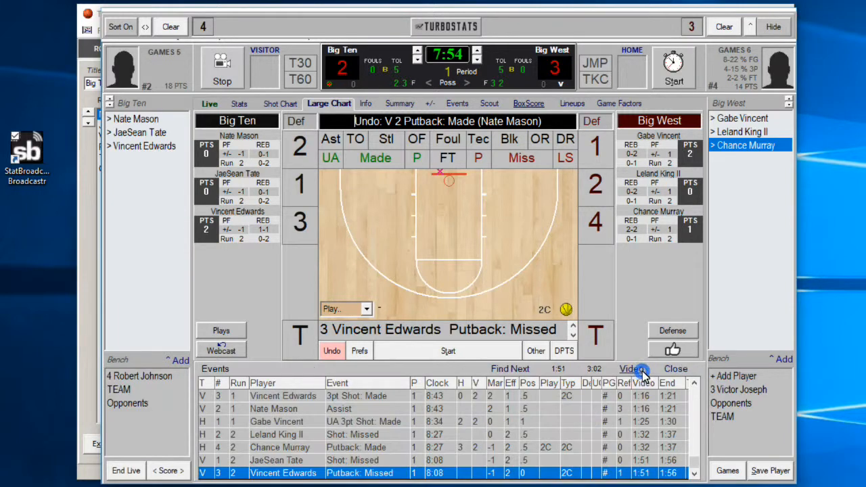
click(366, 421)
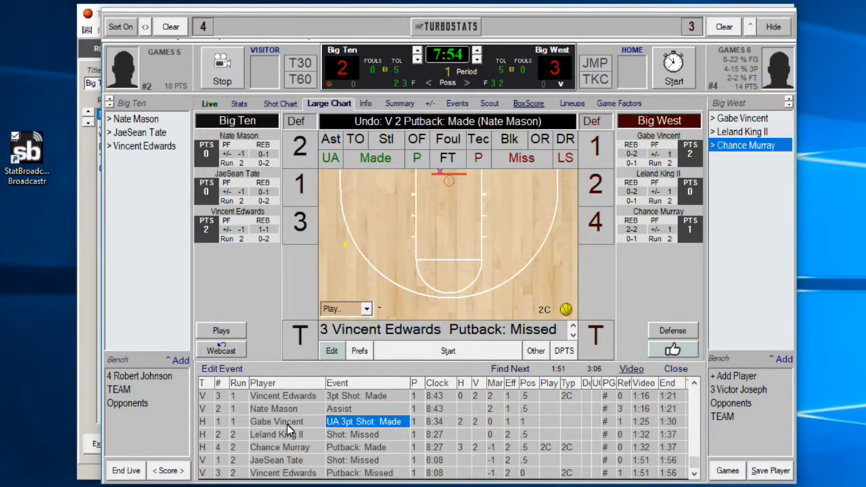
click(332, 352)
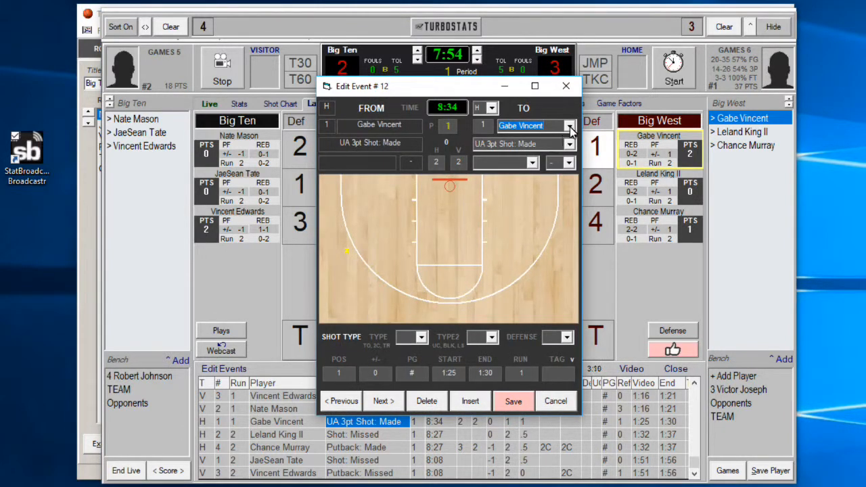
click(569, 127)
click(527, 147)
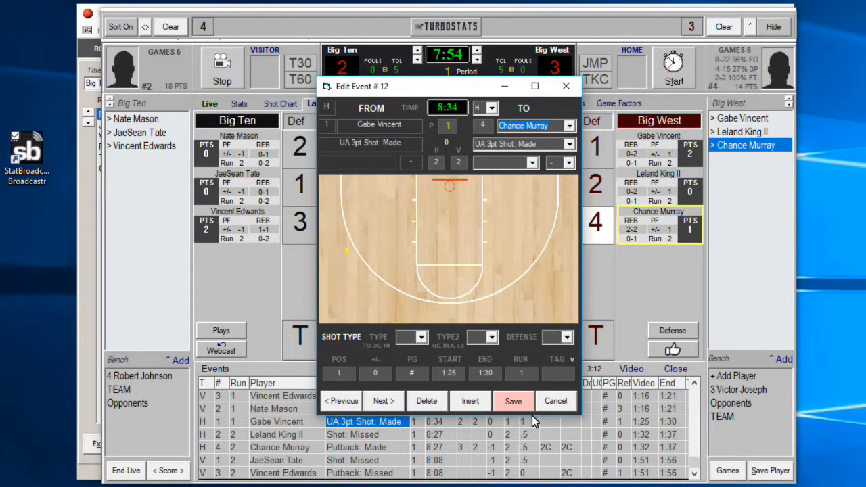
click(514, 402)
click(463, 327)
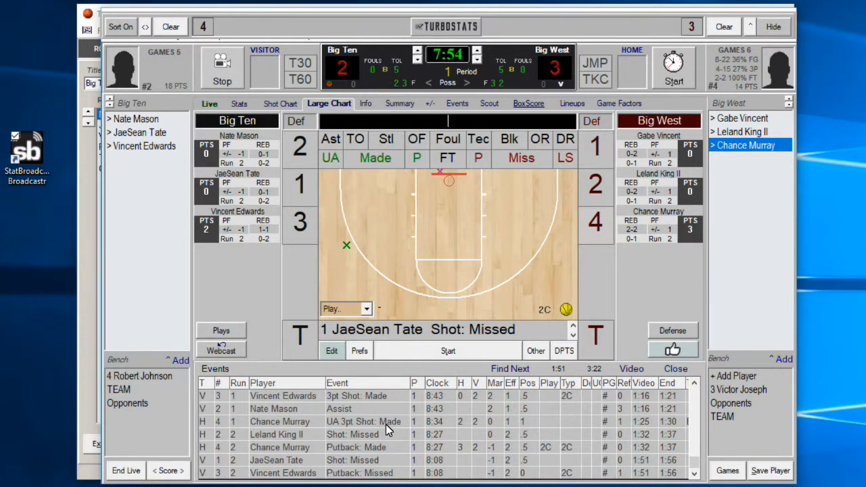
click(694, 400)
click(695, 466)
- Correct the players' game stats by reducing Big Ten 3's made 3-pointers to 0 and raising Big Ten 1's to 1
click(240, 103)
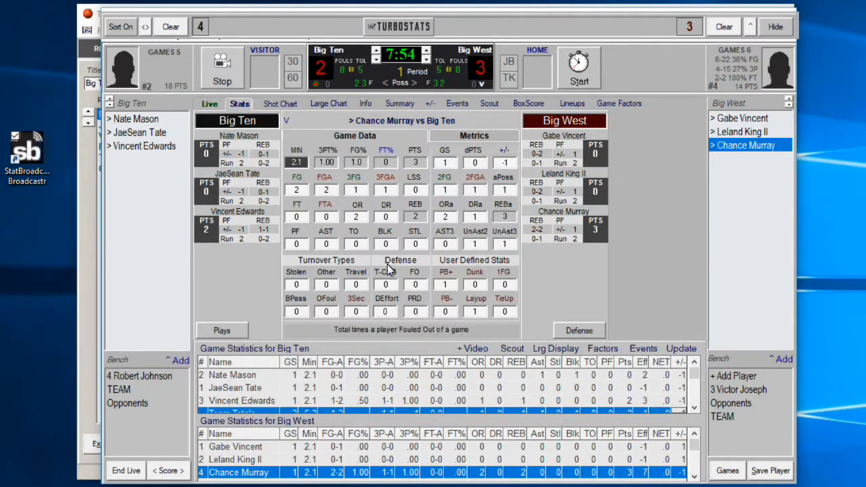
click(162, 134)
click(160, 146)
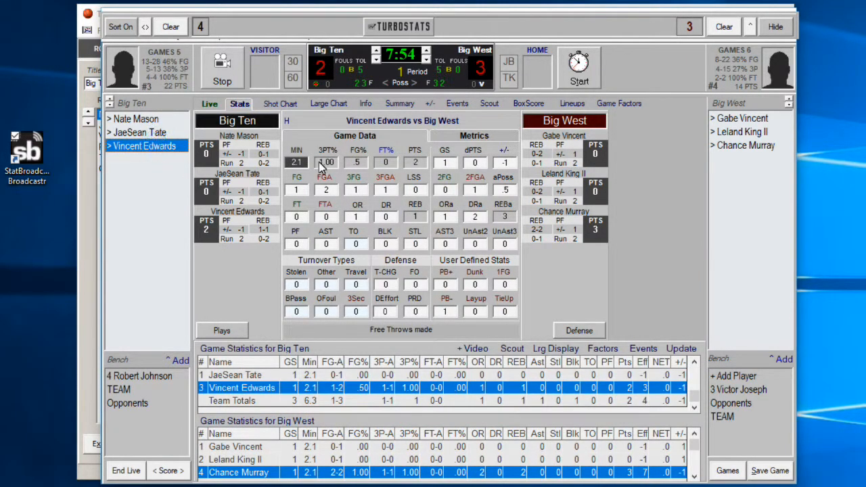
click(361, 190)
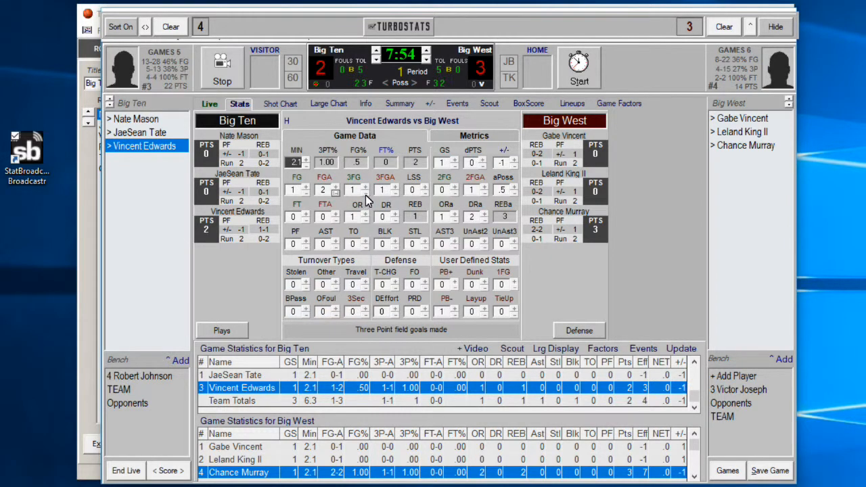
click(366, 195)
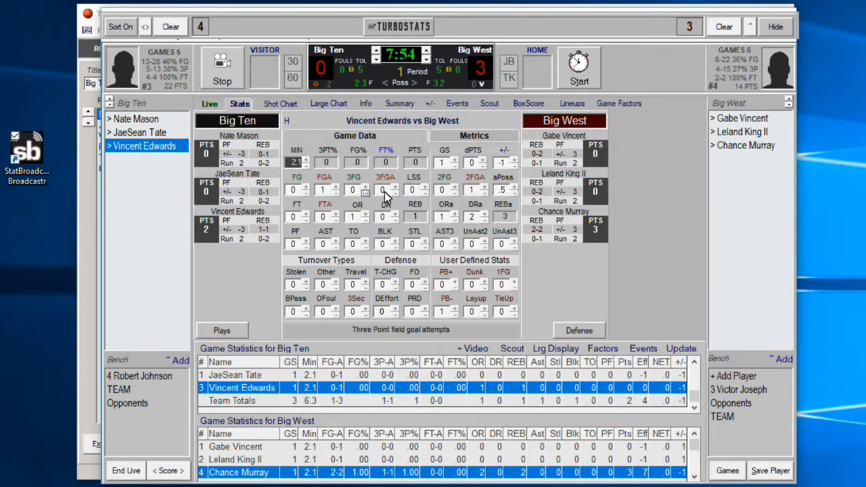
click(243, 191)
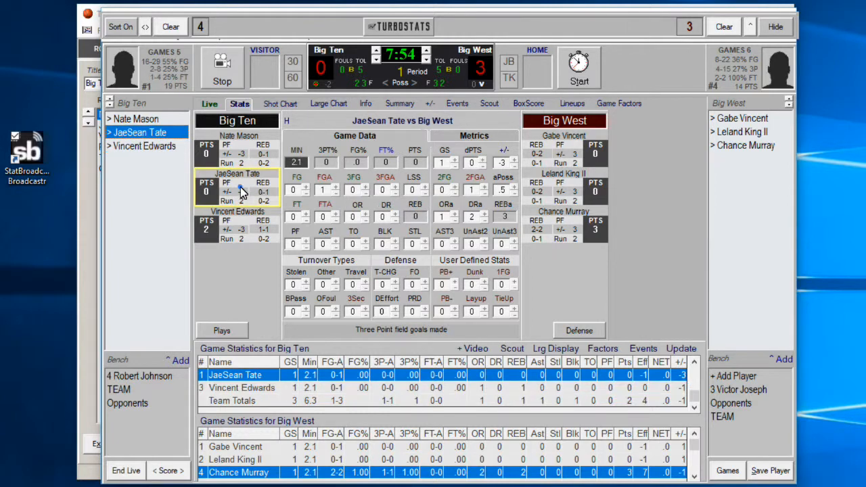
click(366, 188)
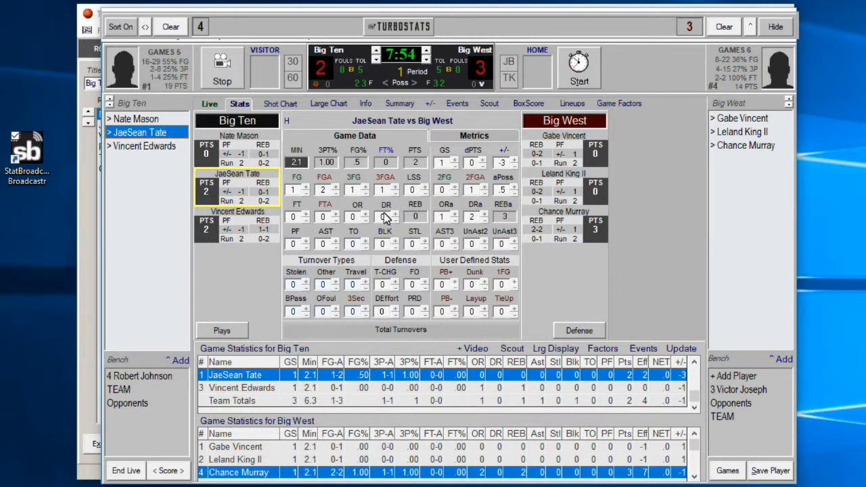
- Update the webcast XML from the large chart view and end the game, finalizing playing time and stats
click(327, 104)
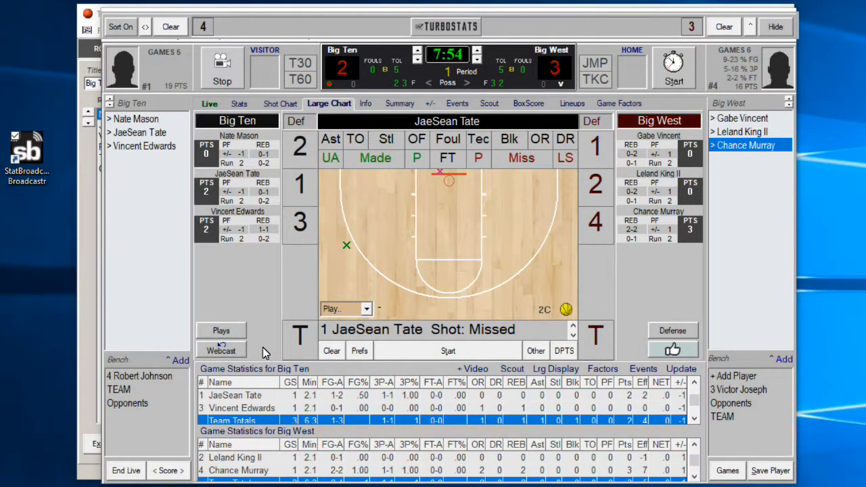
click(232, 351)
drag(321, 30, 296, 27)
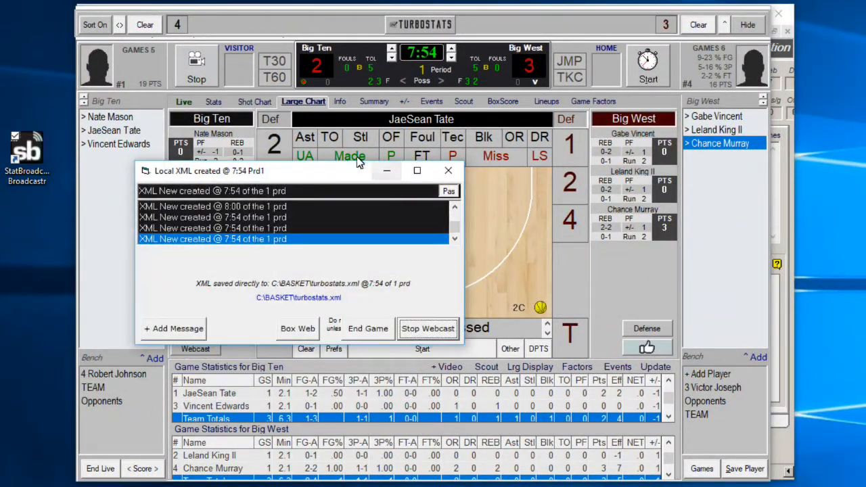
drag(281, 178, 310, 149)
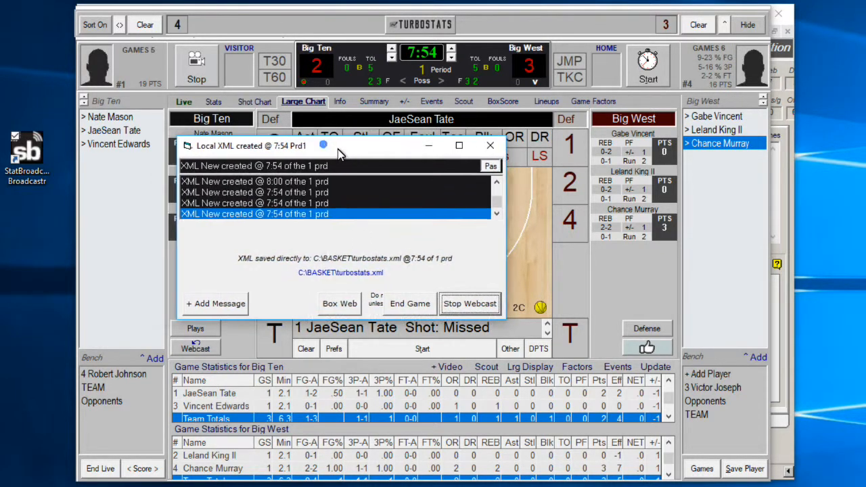
drag(326, 144, 257, 228)
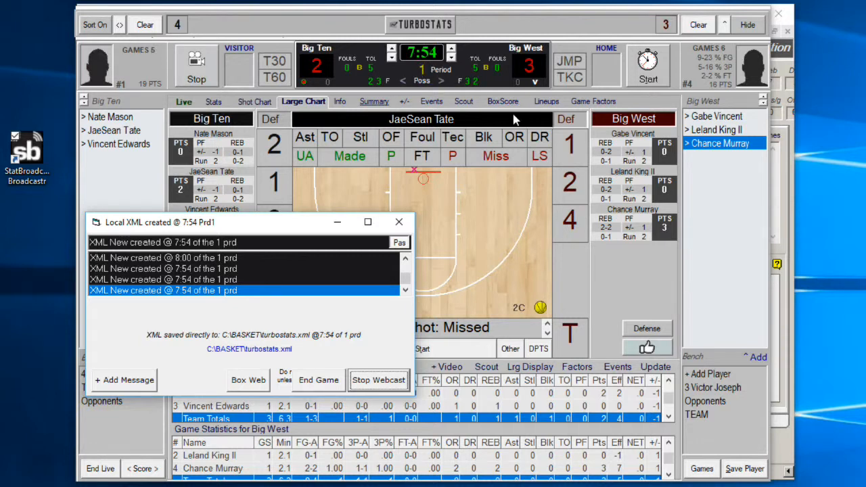
click(322, 380)
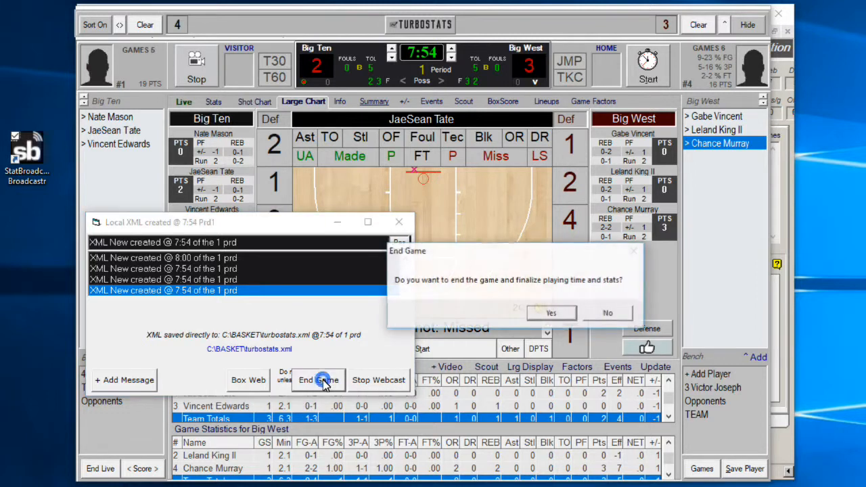
click(551, 314)
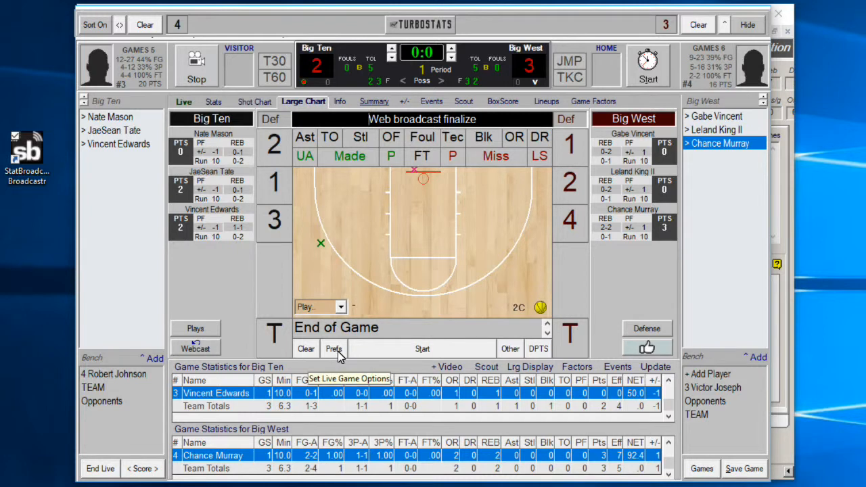
- Update the webcast XML and create the website box score for league 2019, game 4, saved as 2019_game4_box.html
click(211, 350)
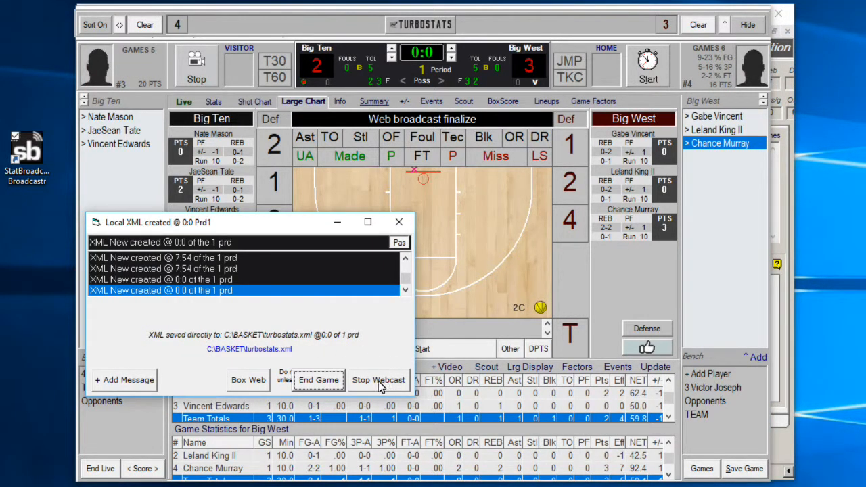
click(248, 381)
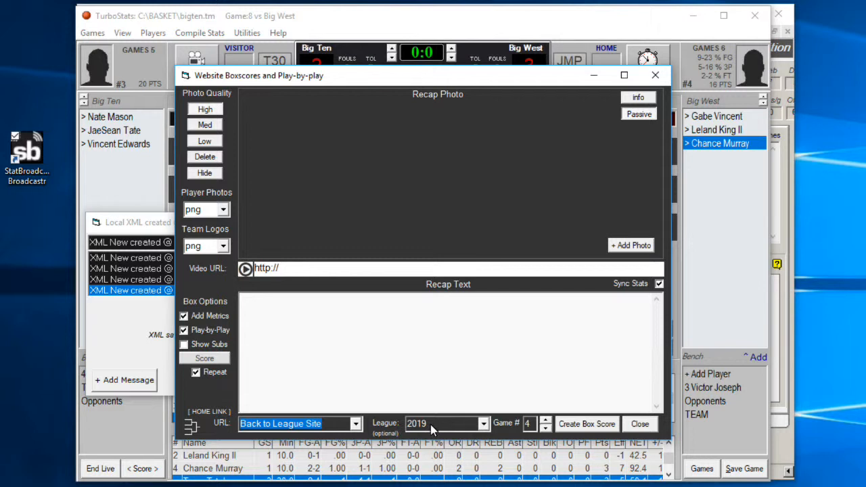
click(546, 420)
click(546, 420)
click(590, 426)
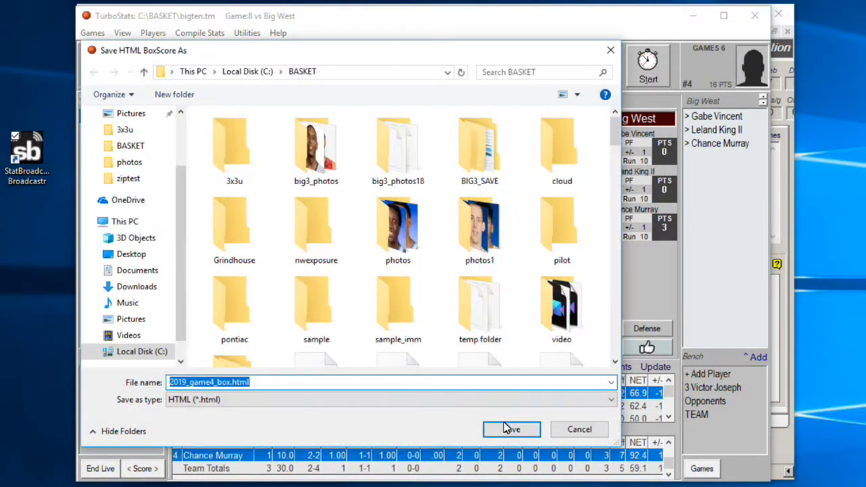
click(507, 428)
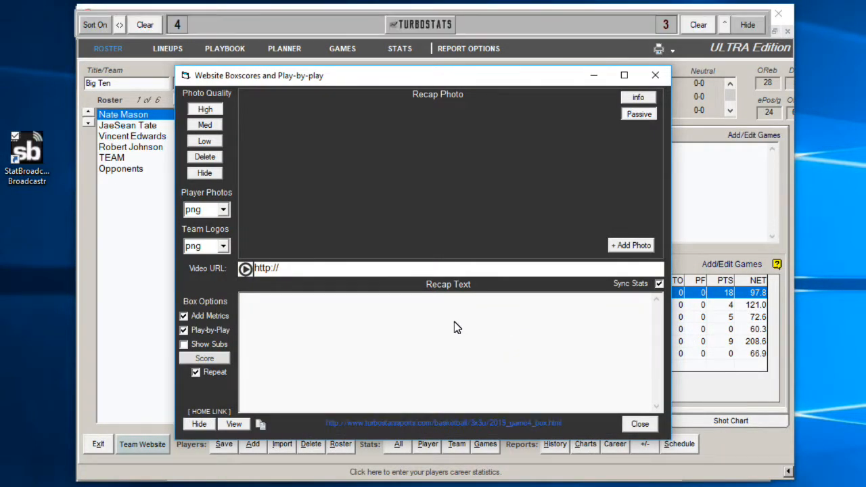
- Open the published box score page and examine the Big West player stats and the game factors
click(420, 421)
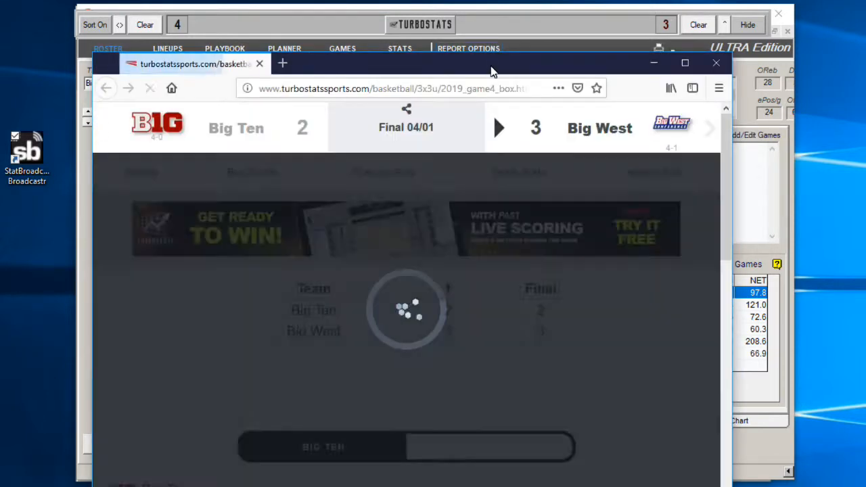
drag(492, 66, 508, 53)
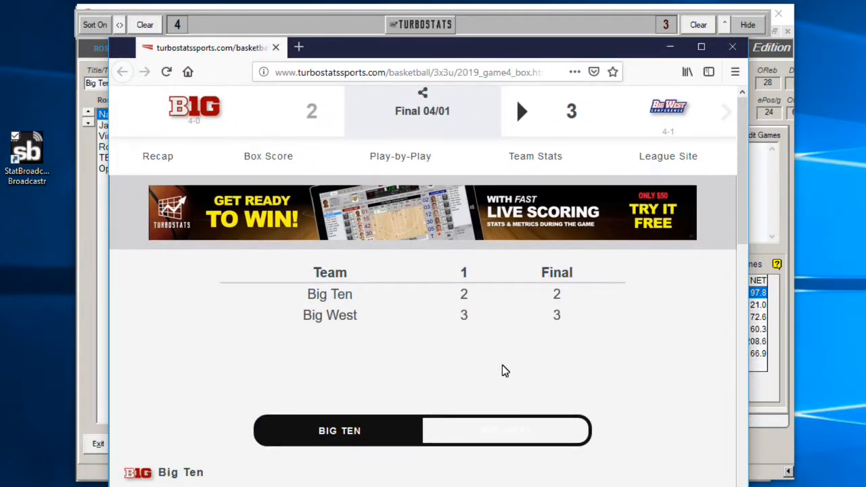
click(487, 436)
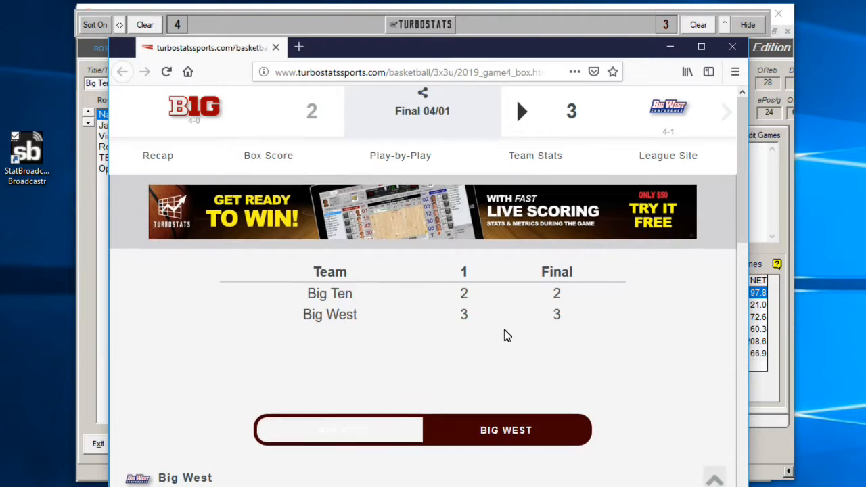
scroll(505, 334, down, 5)
scroll(517, 253, up, 3)
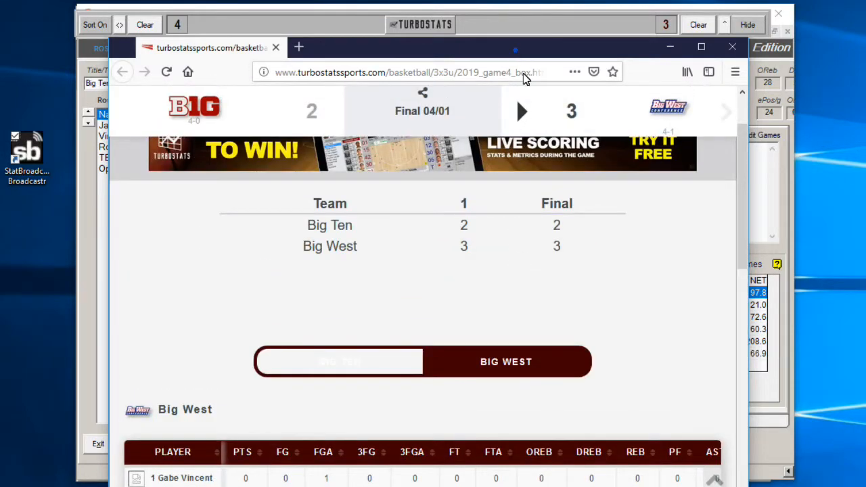
mouse_move(518, 57)
mouse_down()
mouse_move(521, 313)
mouse_move(521, 56)
mouse_up()
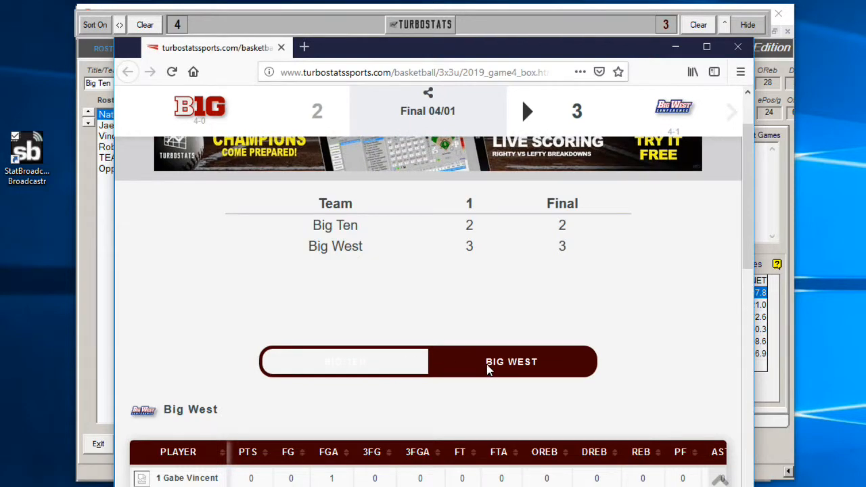
scroll(492, 304, down, 6)
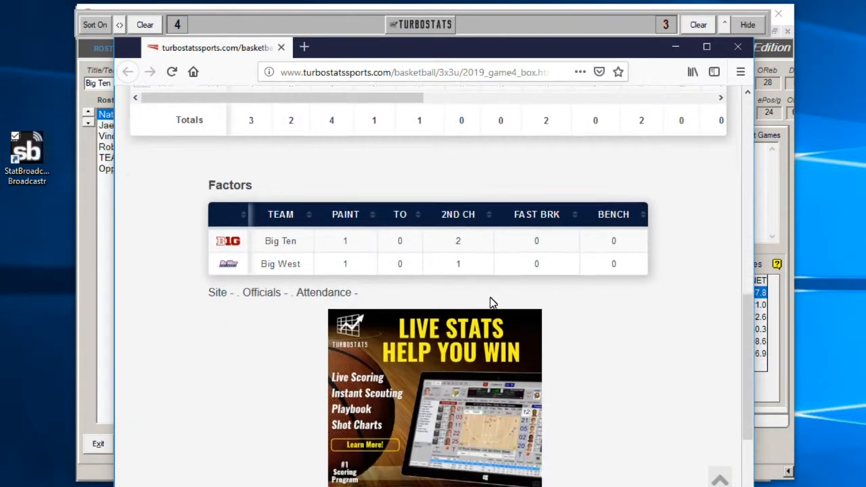
scroll(491, 301, up, 6)
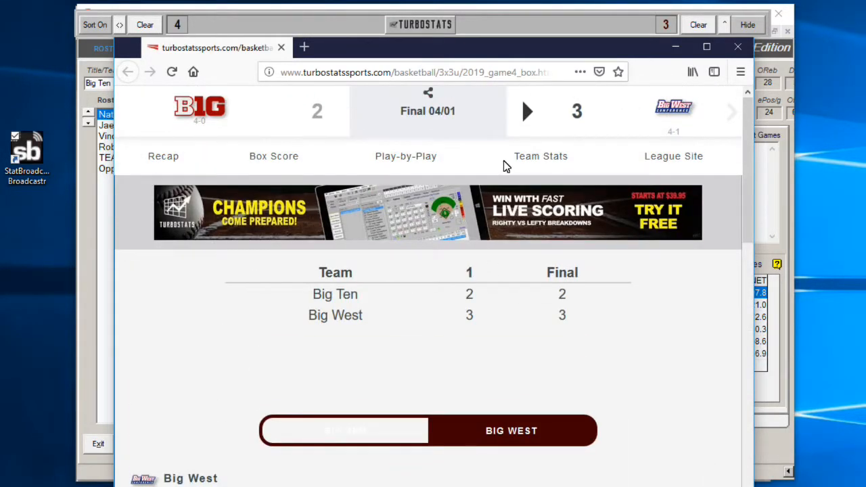
- Review the play-by-play of period 1 on the published page and close the browser
click(412, 160)
scroll(545, 345, down, 4)
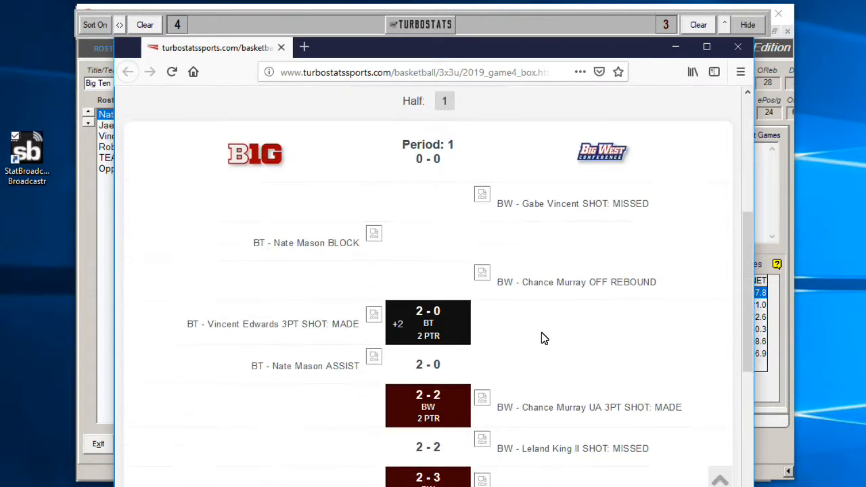
scroll(541, 325, down, 4)
scroll(539, 318, up, 7)
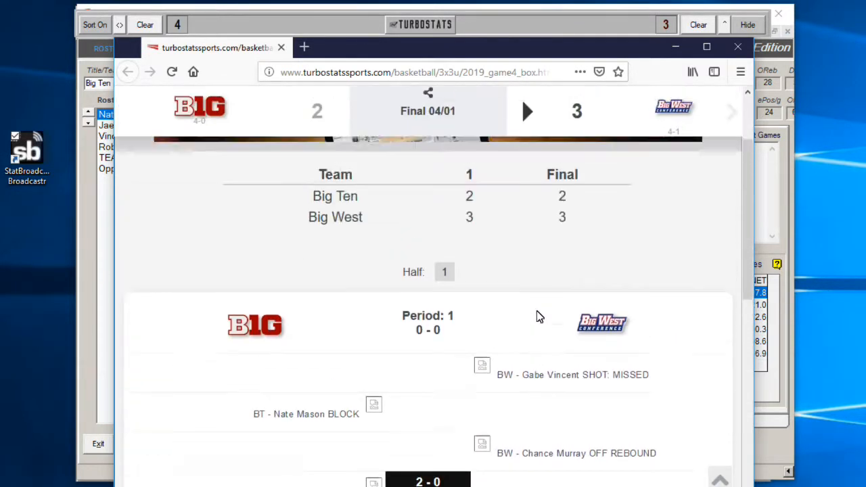
scroll(483, 254, down, 3)
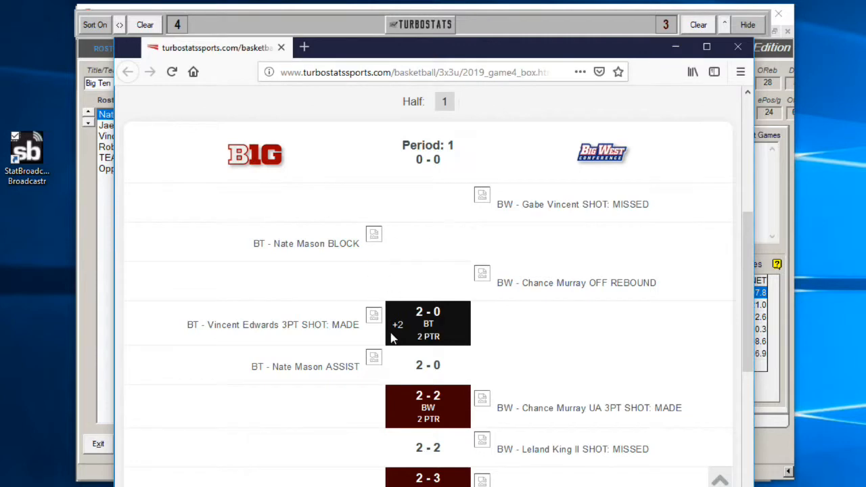
click(737, 47)
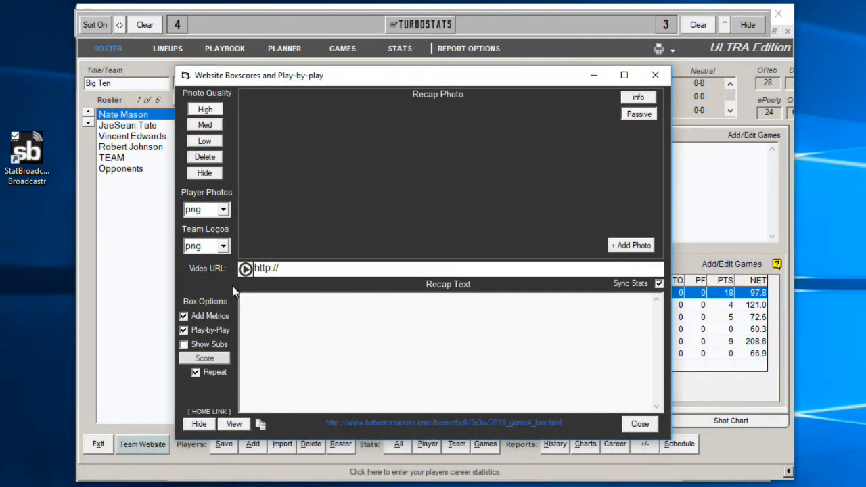
- Set the box score's player photos to none and recreate it, saving over 2019_game4_box.html
click(223, 210)
click(205, 226)
click(213, 423)
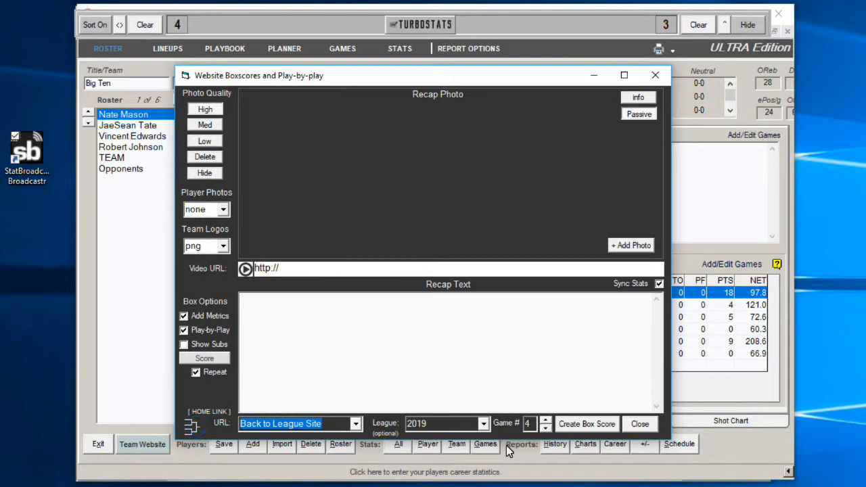
click(592, 427)
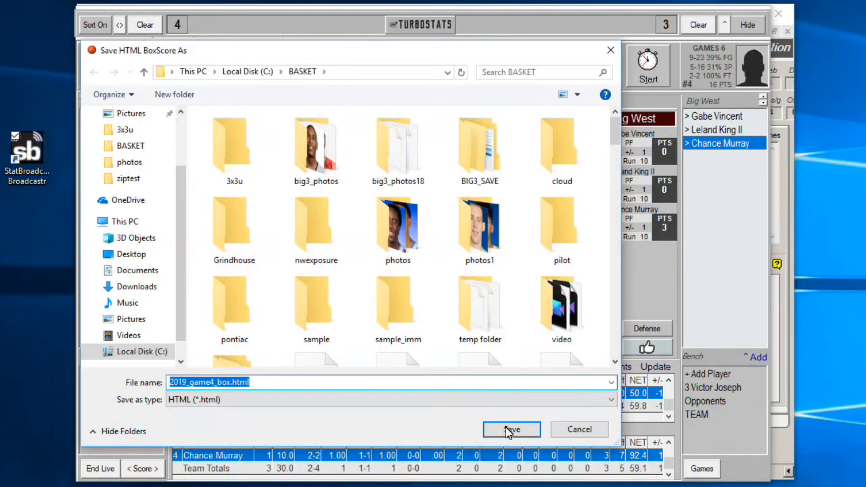
click(511, 430)
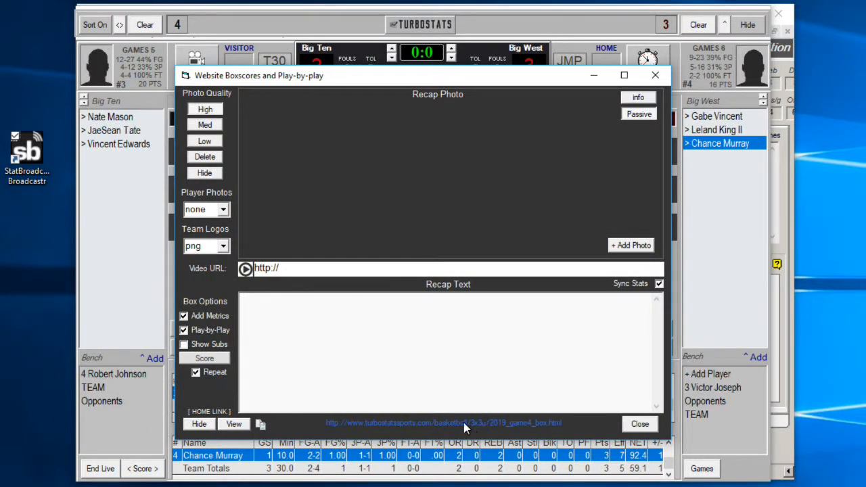
- View the recreated box score page, check its play-by-play without player photos, and close the browser
click(229, 424)
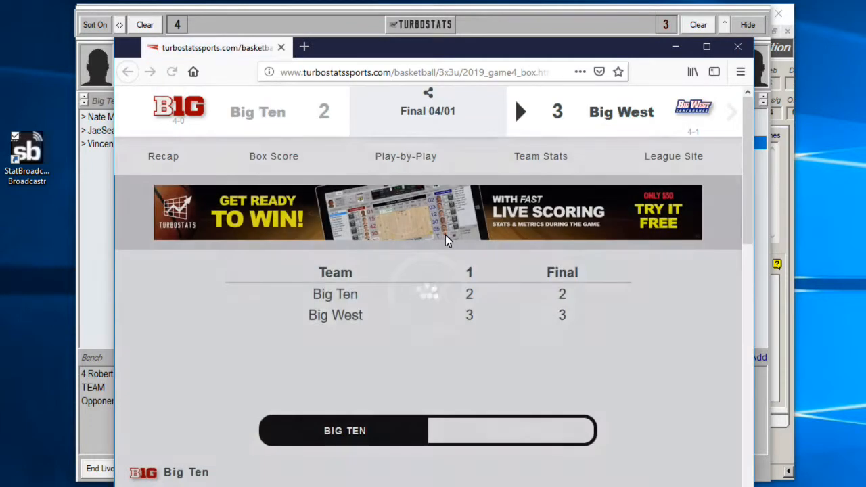
click(424, 158)
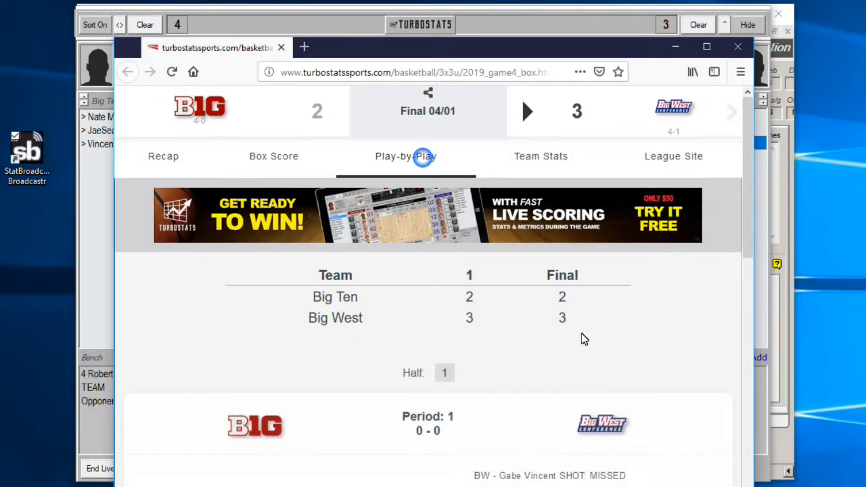
scroll(584, 339, down, 6)
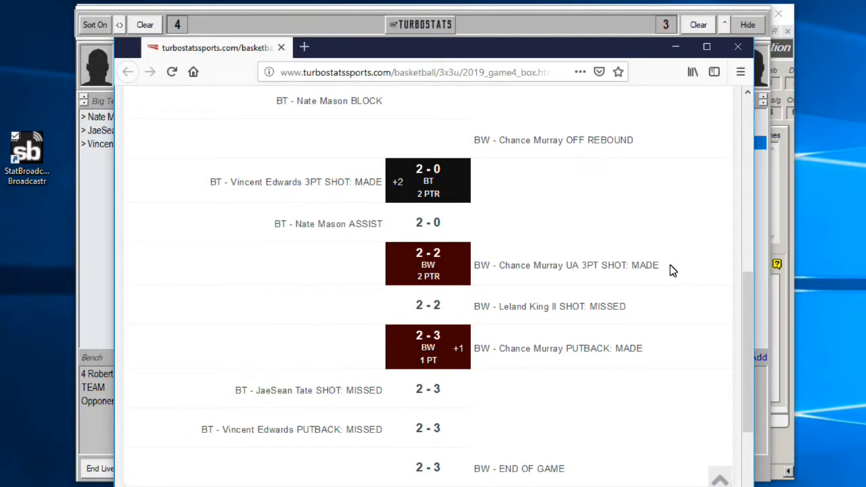
scroll(649, 291, down, 2)
scroll(621, 289, up, 10)
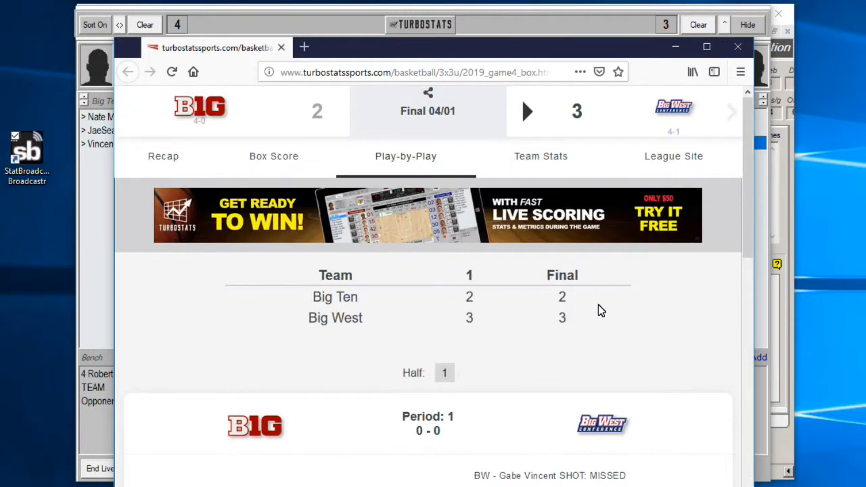
scroll(598, 313, down, 4)
scroll(591, 319, up, 4)
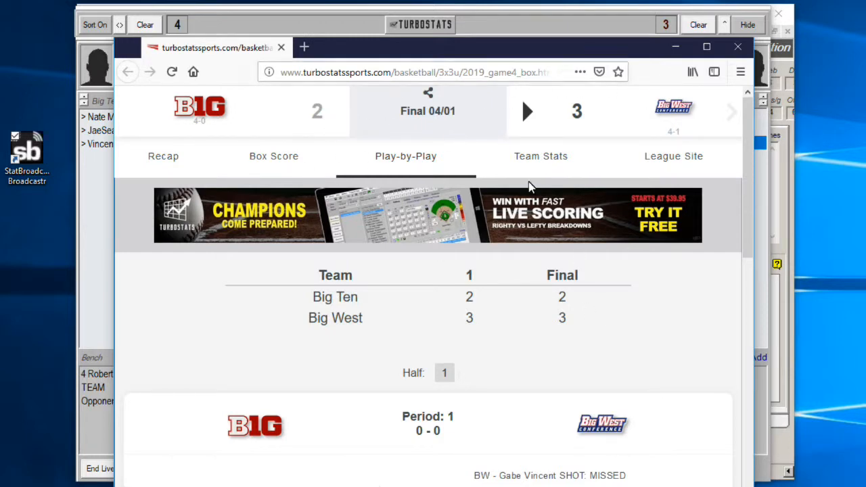
click(737, 47)
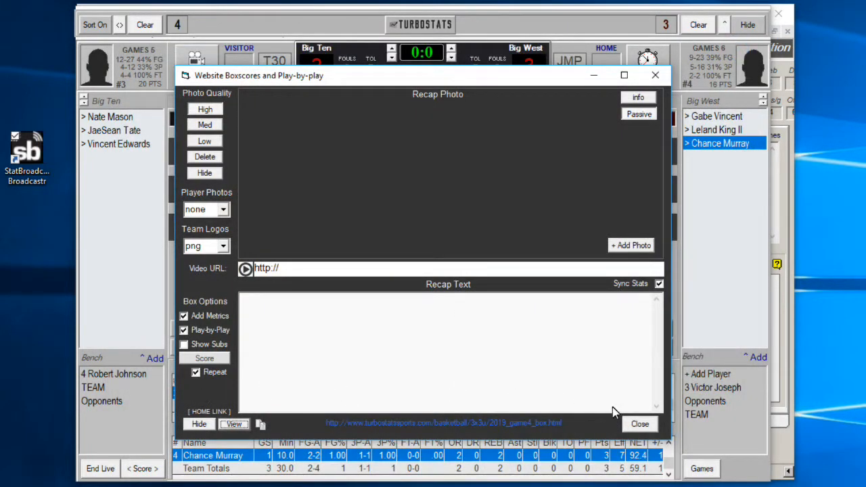
- Close the website box score window, stop the webcast and end the live scoring session
click(640, 424)
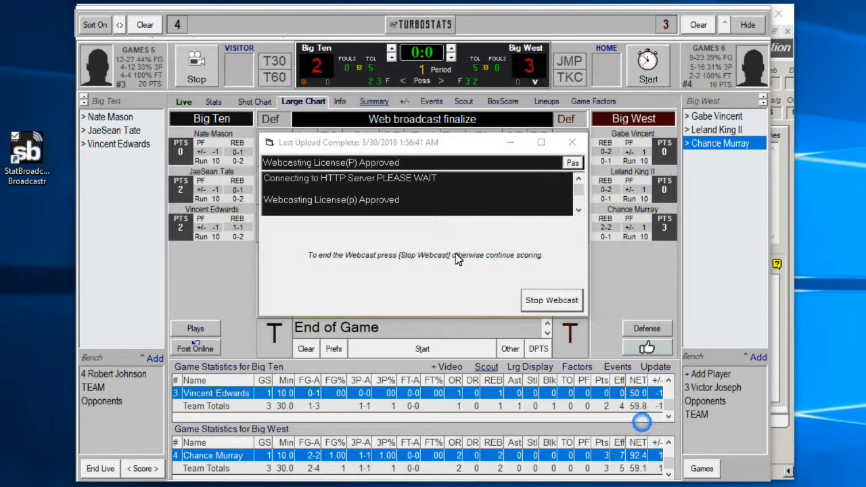
click(558, 304)
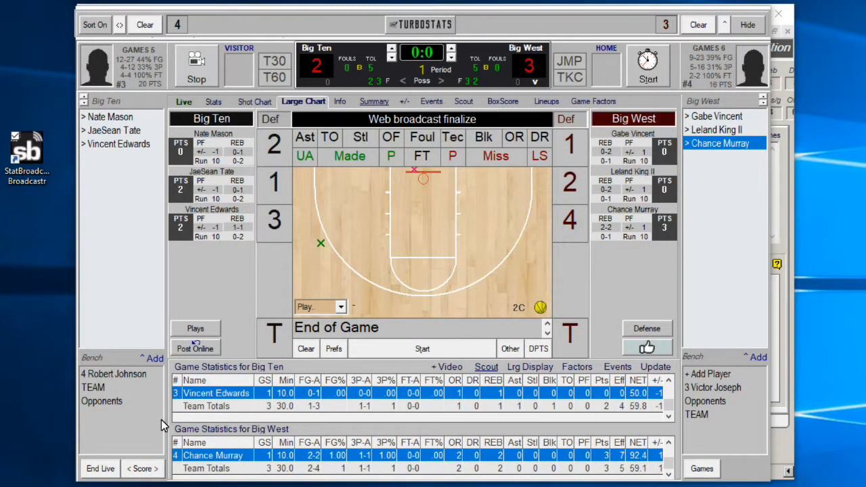
click(98, 467)
click(486, 315)
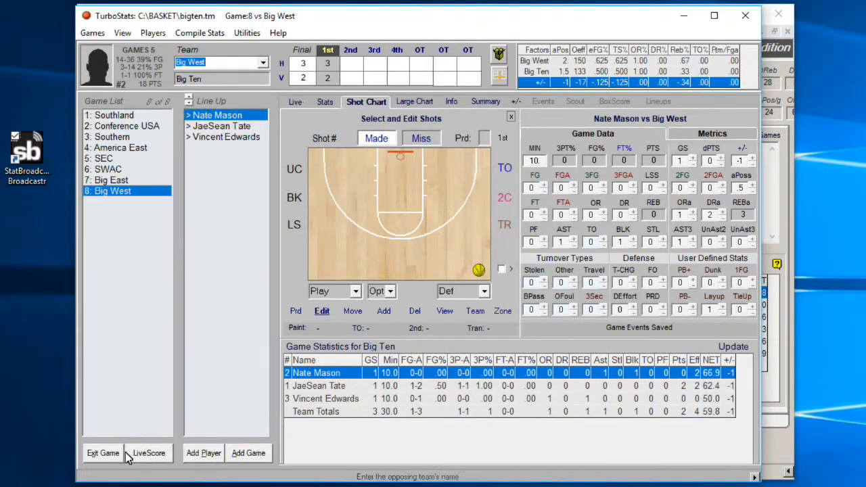
- Exit the game and the Big Ten team file, and upload bigten.tm to the TurboDrive cloud storage
click(103, 453)
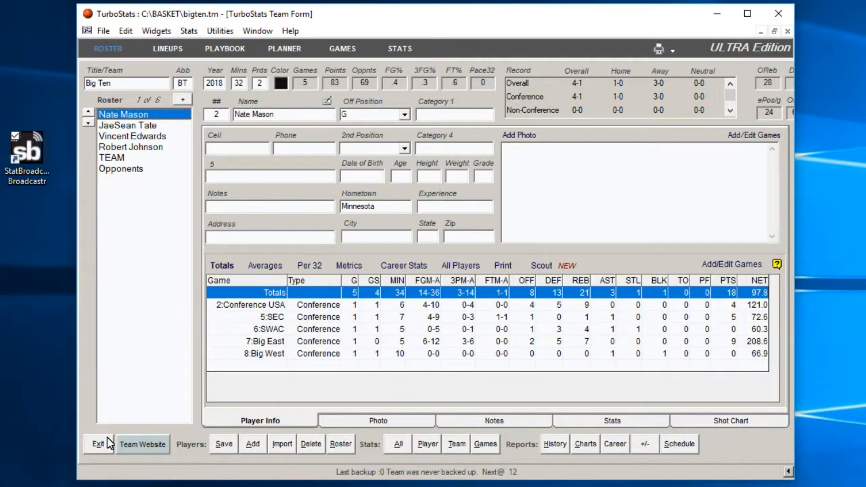
click(103, 443)
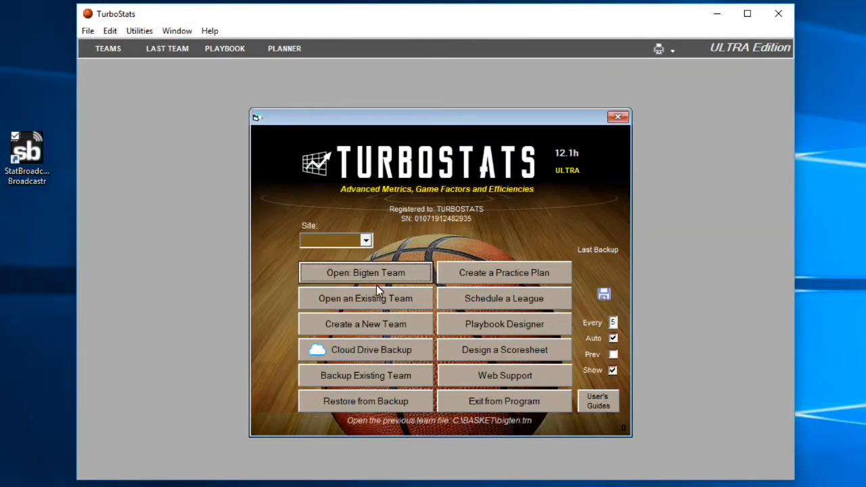
click(365, 351)
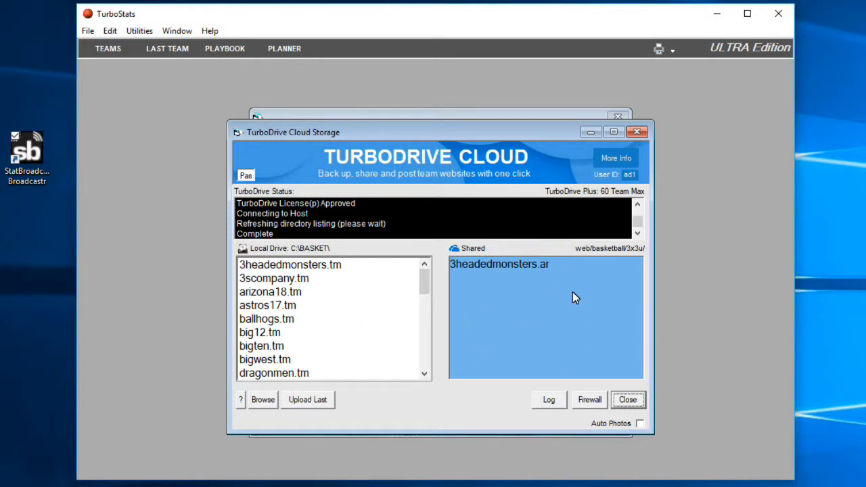
click(308, 399)
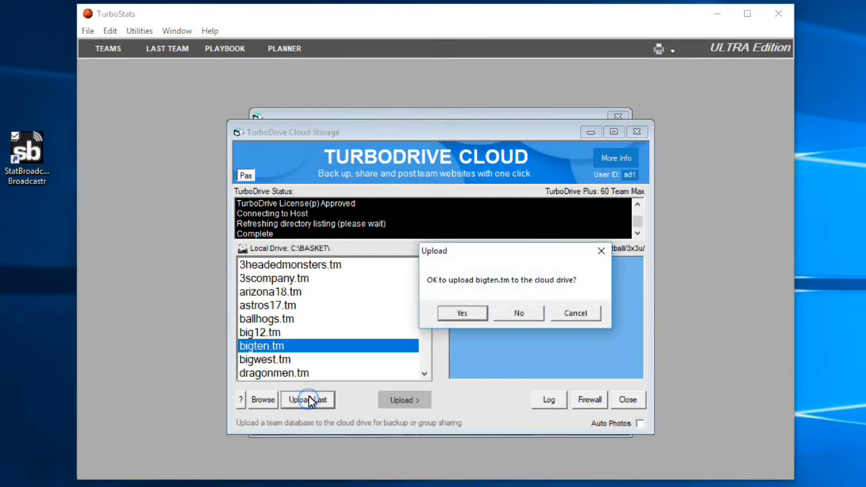
click(459, 313)
click(531, 317)
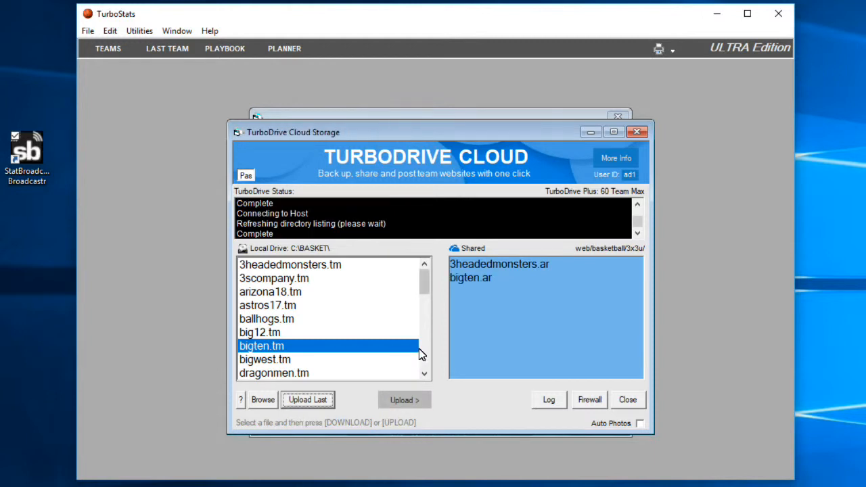
- Upload the bigwest.tm team file from the local drive to the TurboDrive cloud storage
double_click(418, 359)
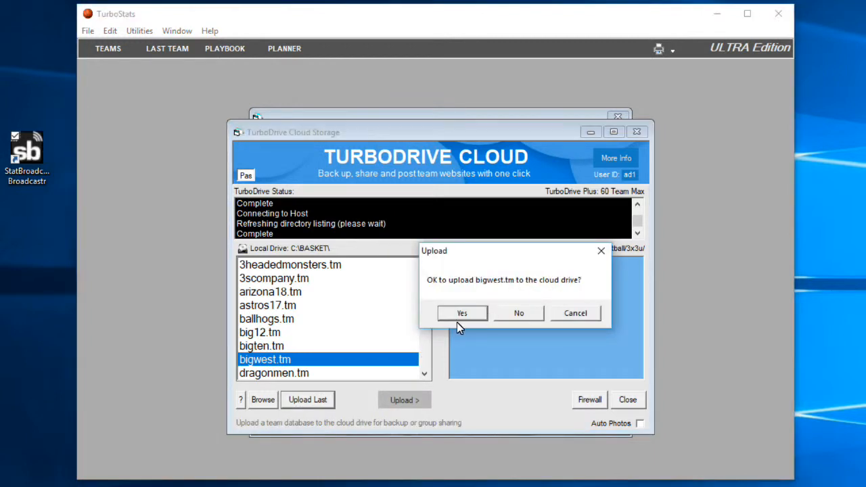
click(457, 316)
click(523, 318)
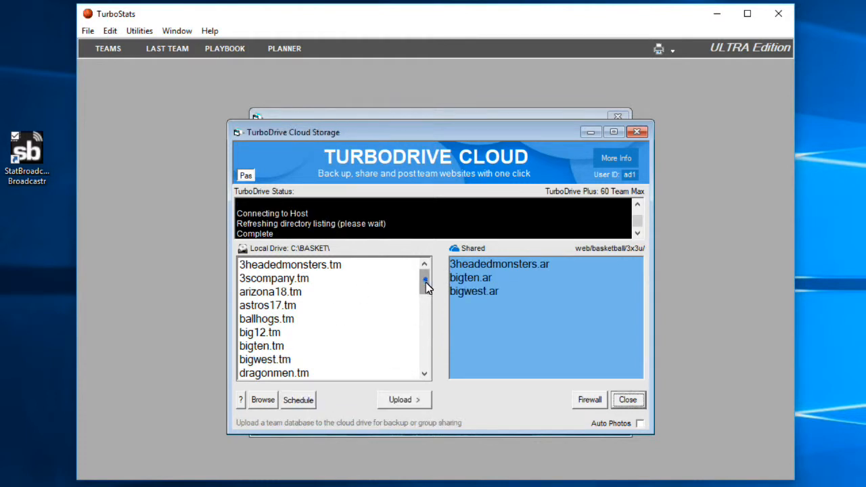
scroll(425, 283, down, 2)
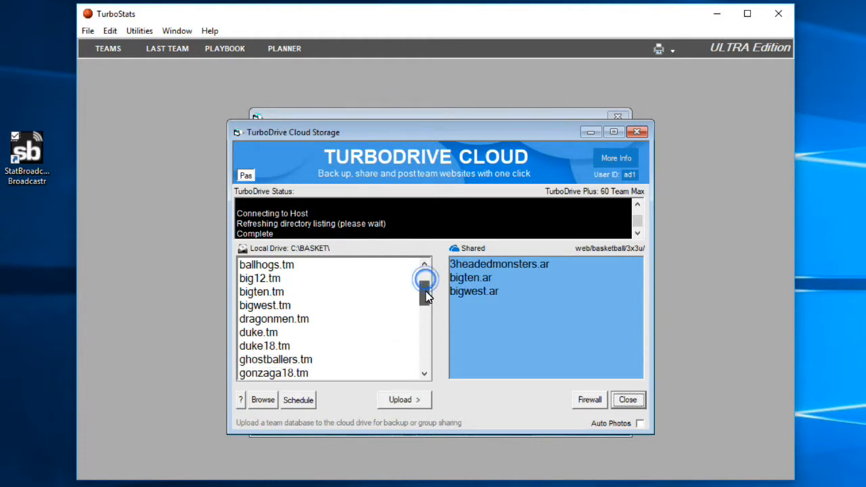
- Close the TurboDrive cloud storage, switch to StatBroadcast Broadcastr and stop transmitting the loaded event
click(262, 291)
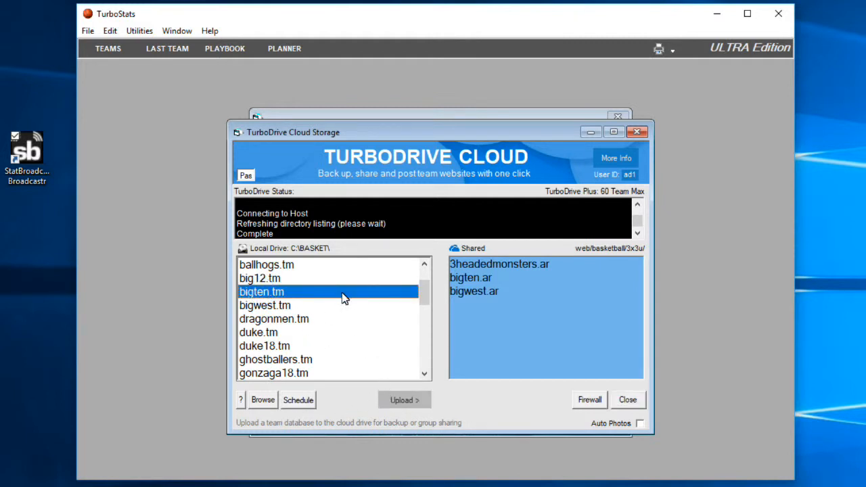
click(626, 399)
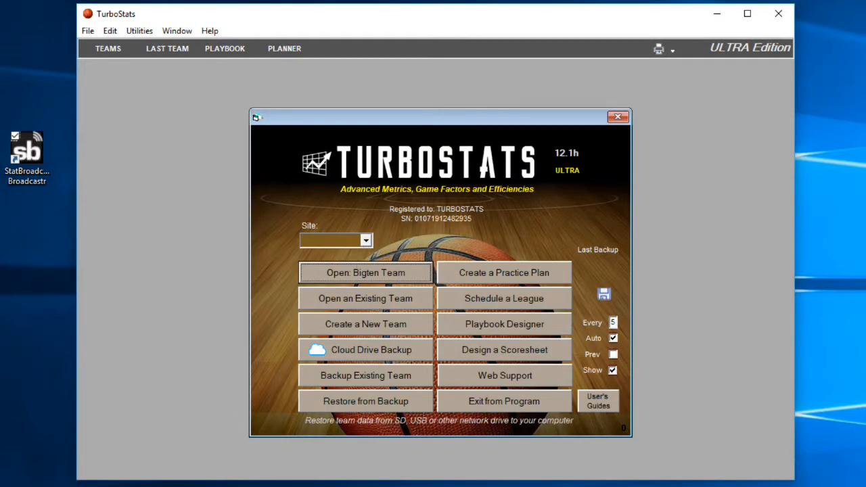
click(468, 486)
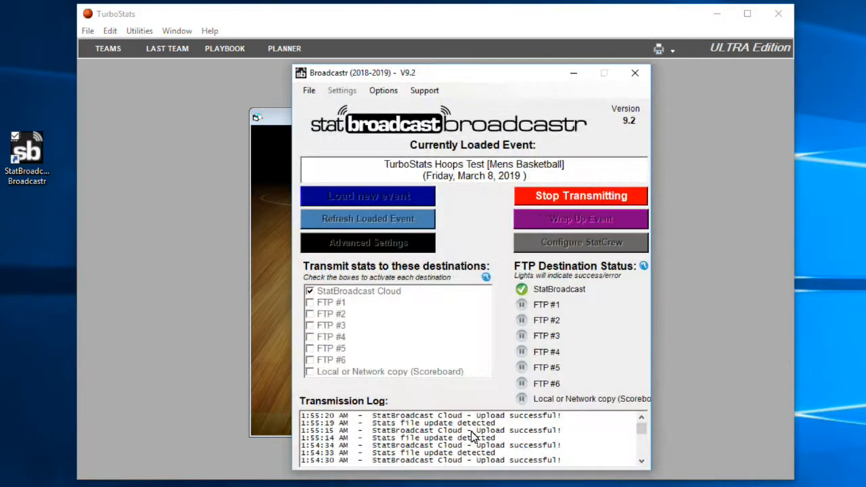
click(570, 197)
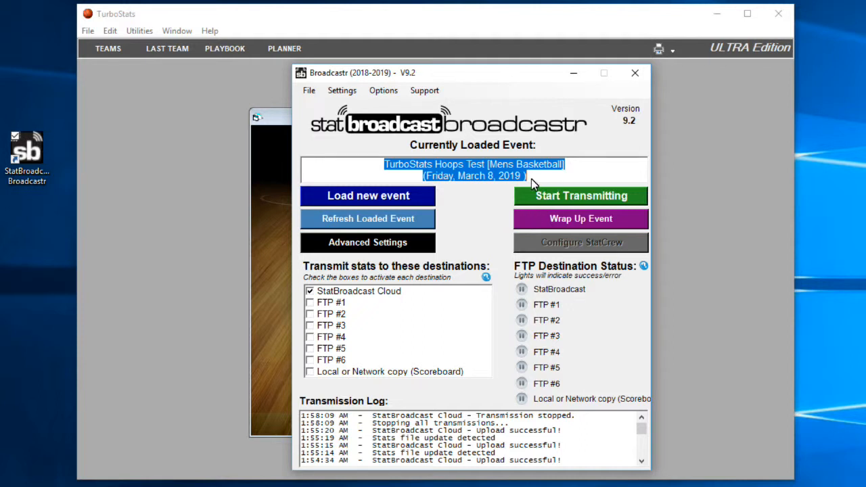
- Load the configuration of the 03-08 TurboStats Hoops Test [Mens Basketball] event as a new event
click(381, 198)
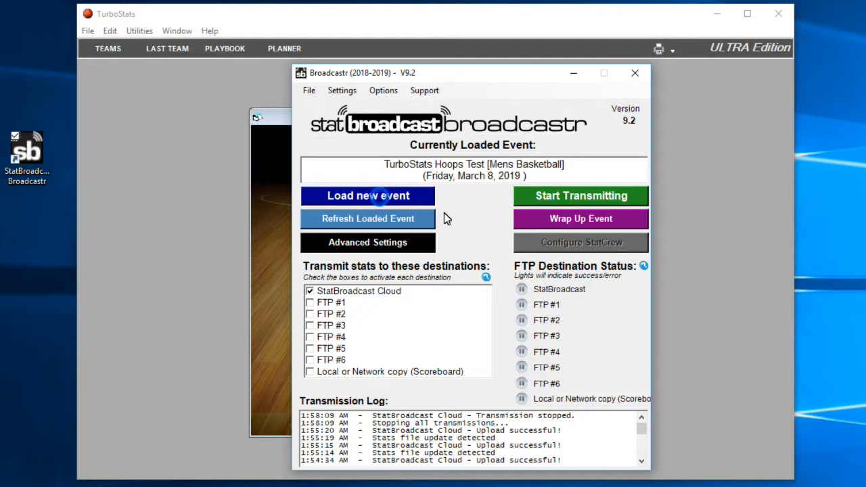
click(344, 306)
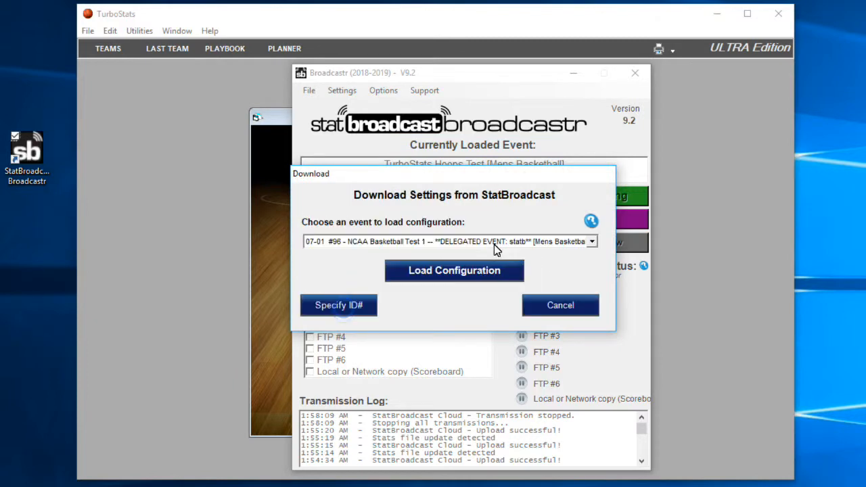
click(592, 243)
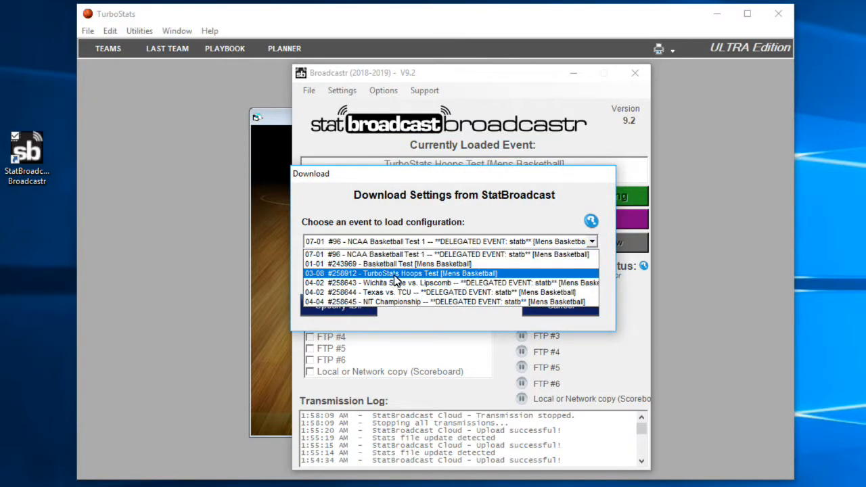
click(395, 274)
click(455, 271)
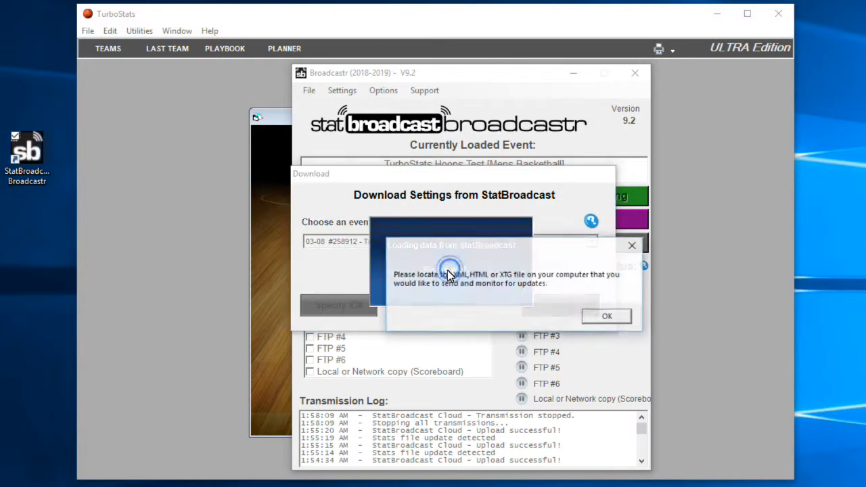
- Choose turbostats.xml in the C:\BASKET folder as the stats file to send and monitor for updates
click(605, 315)
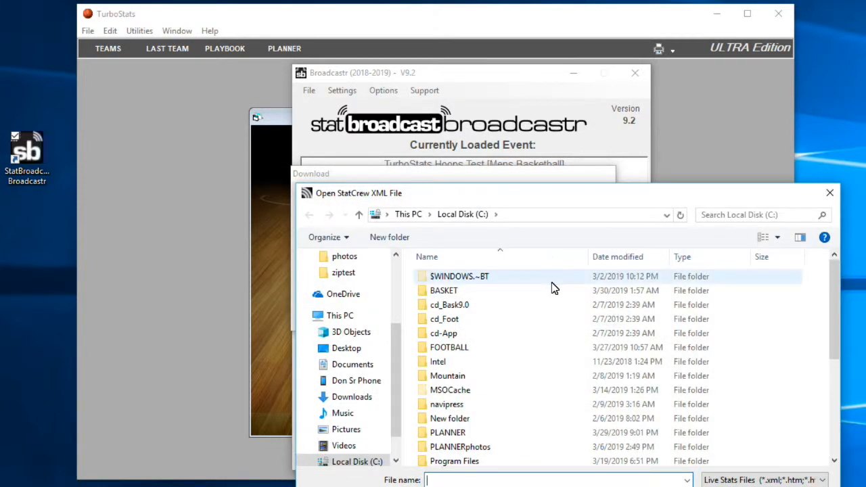
scroll(553, 288, down, 4)
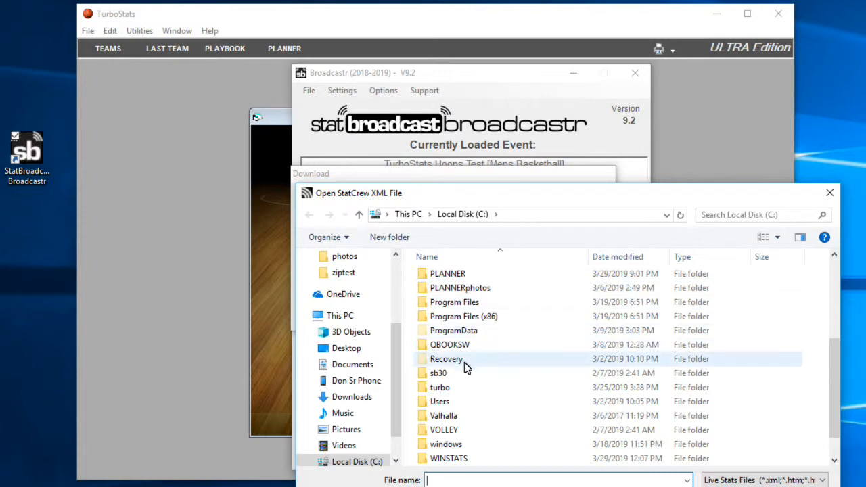
scroll(464, 362, up, 4)
double_click(447, 290)
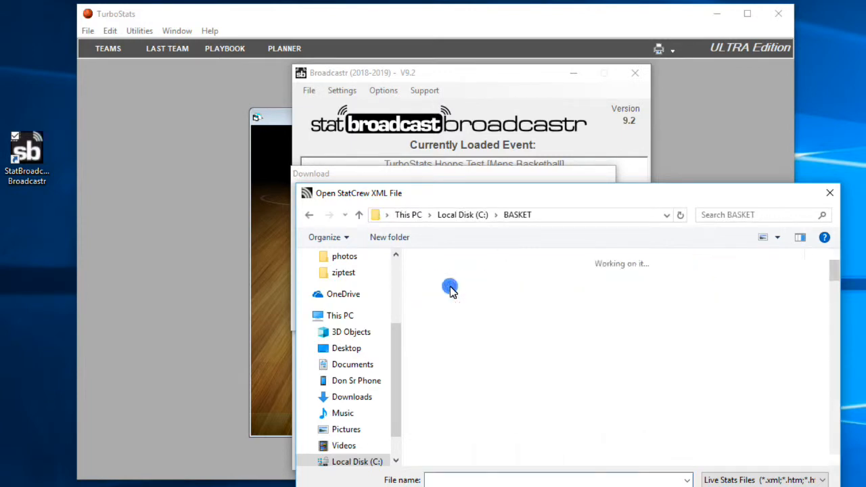
drag(835, 270, 843, 465)
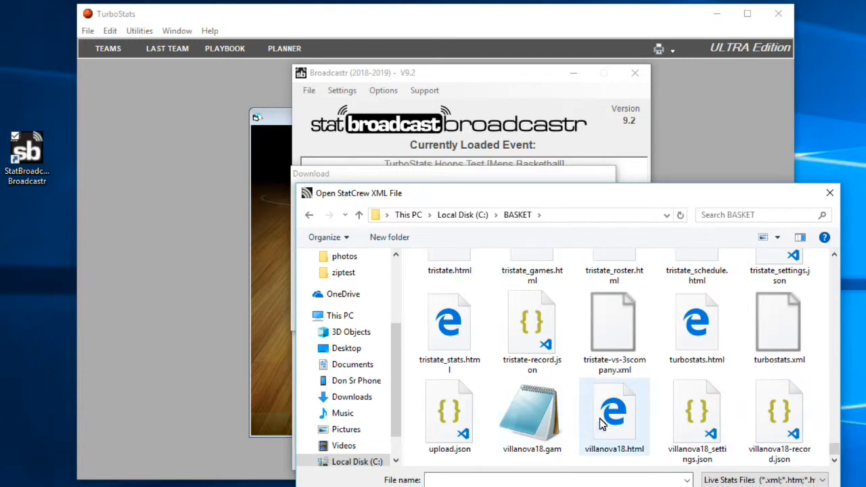
double_click(776, 338)
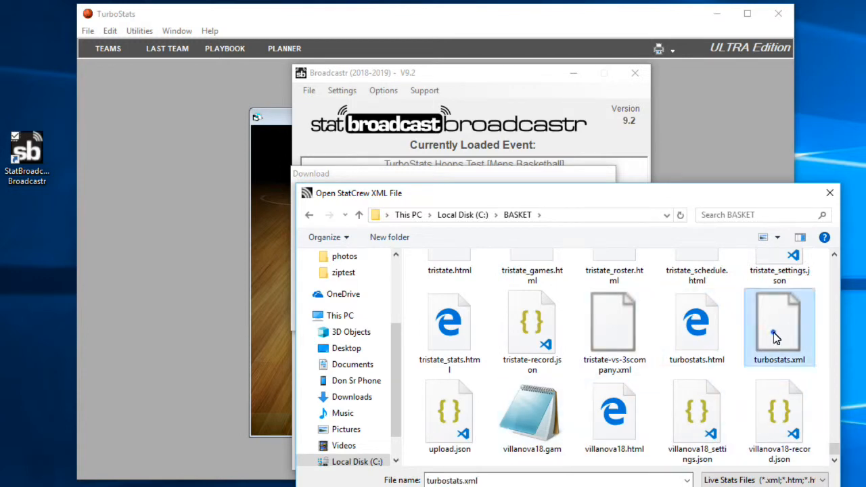
click(591, 314)
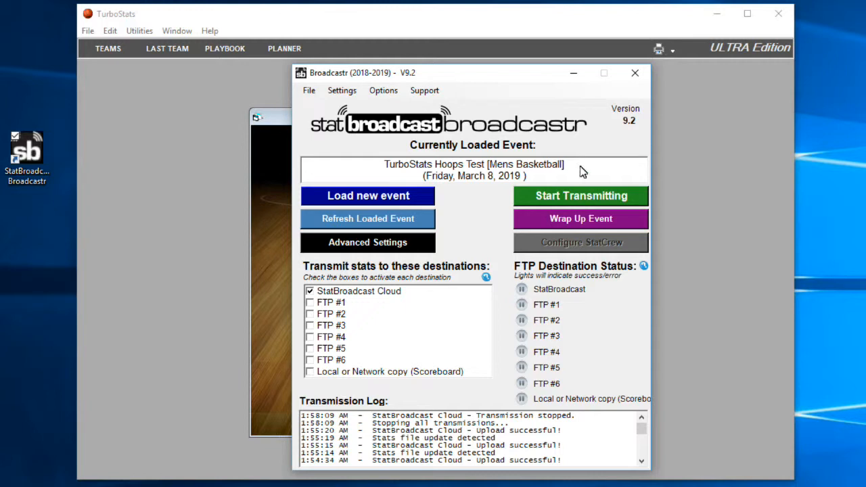
- Switch back to TurboStats and open the existing team file meac.tm from the BASKET folder
click(276, 116)
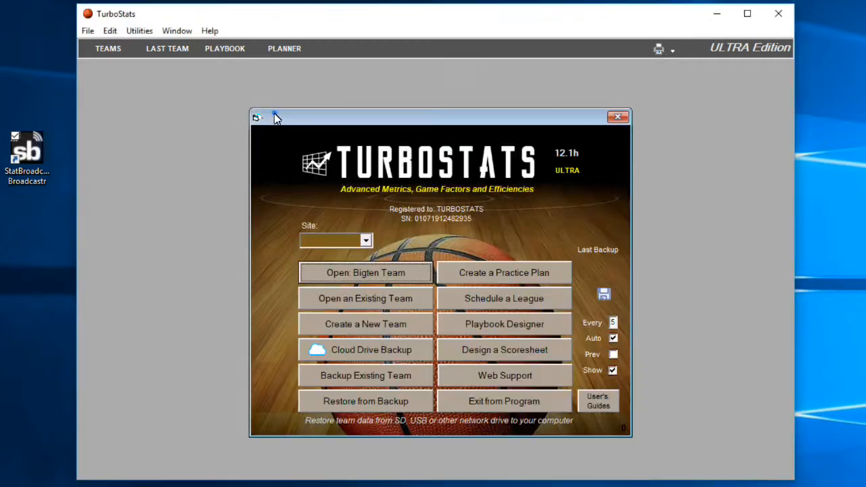
click(359, 301)
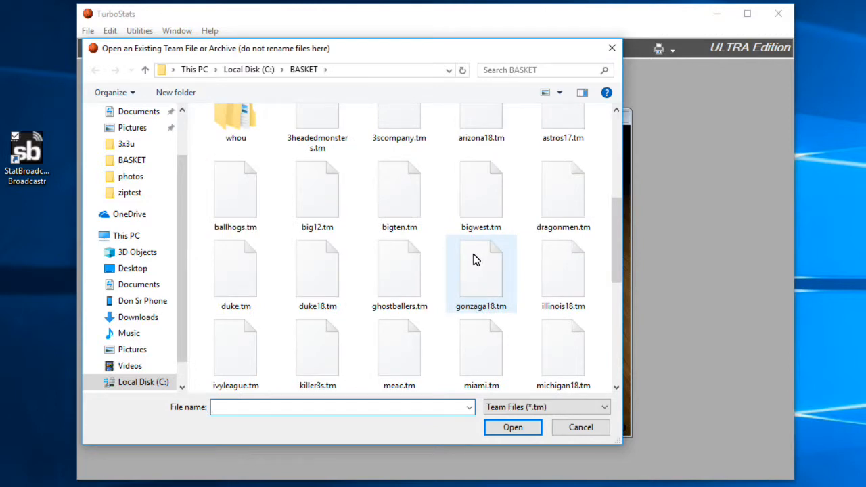
scroll(471, 253, down, 3)
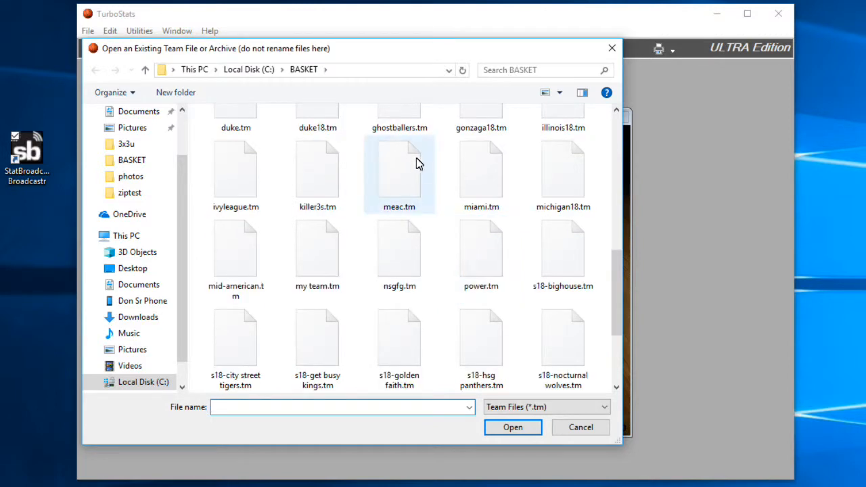
click(403, 174)
double_click(403, 175)
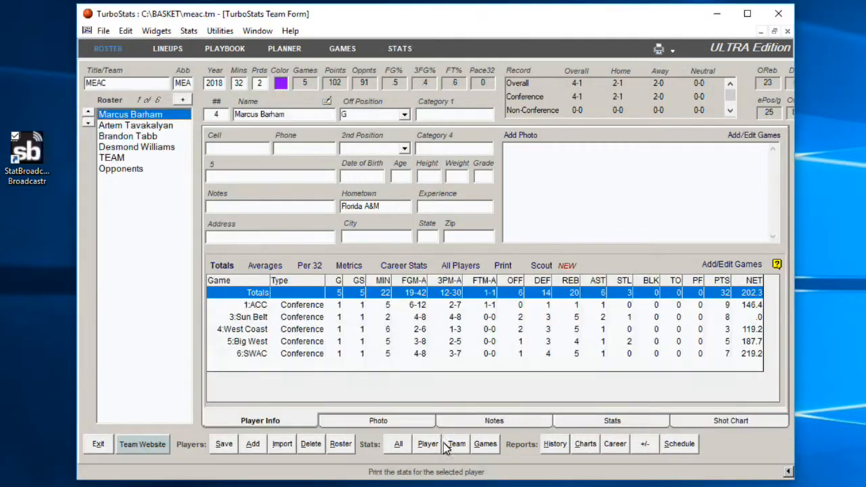
- Open MEAC's games window, shift and widen it, and select the Sun Belt game
click(485, 444)
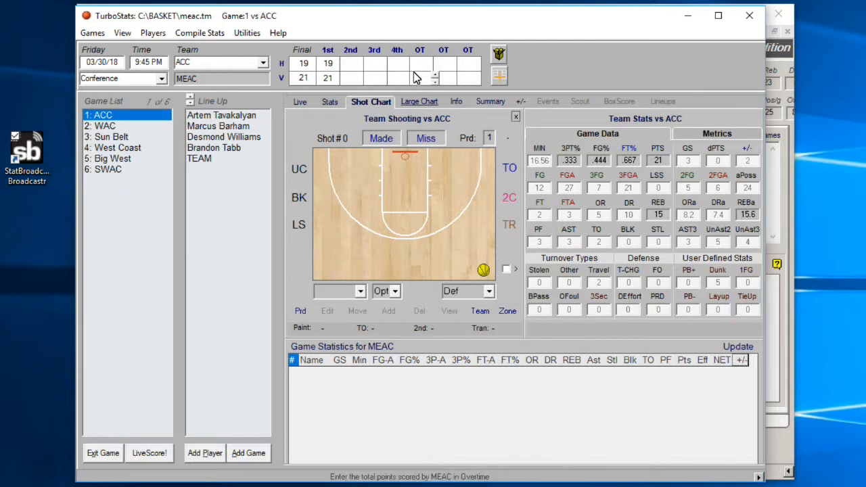
drag(411, 22, 433, 21)
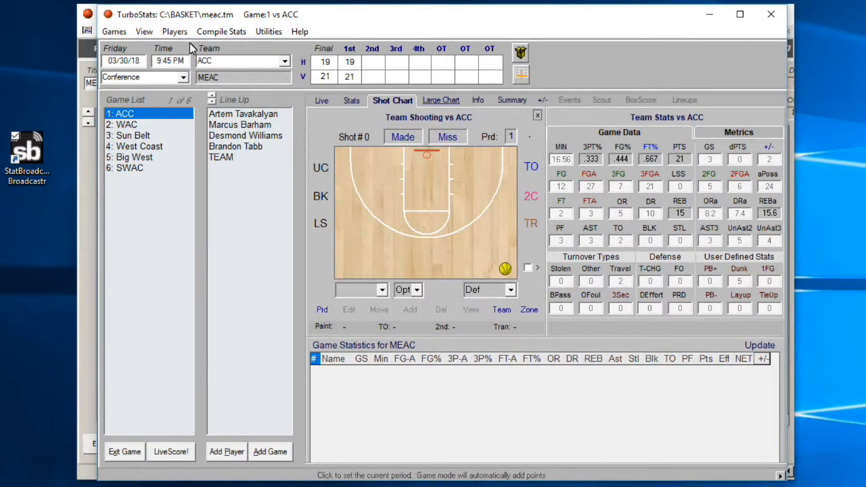
drag(96, 135, 74, 134)
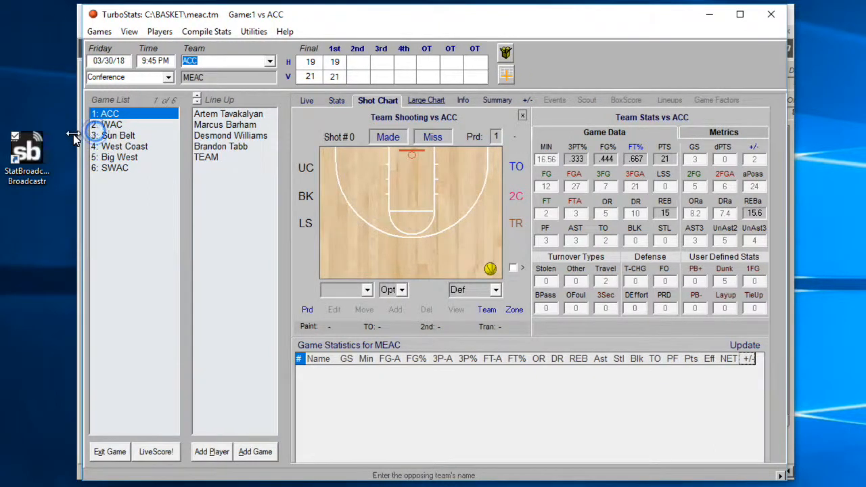
click(111, 136)
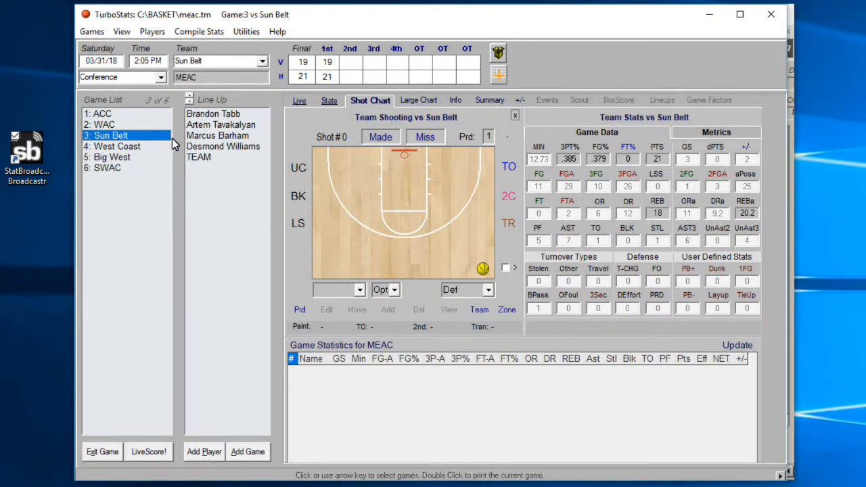
- Start a new game for MEAC, show the event schedule and choose swac.tm as the opponent file
click(248, 451)
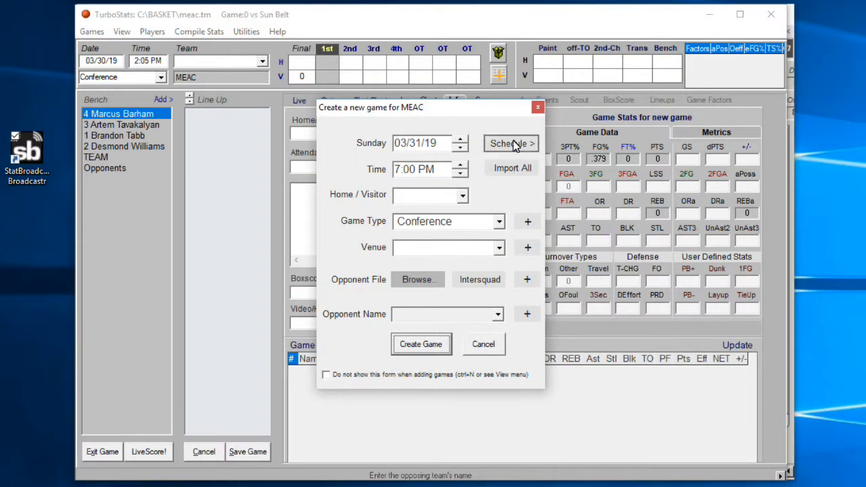
click(513, 143)
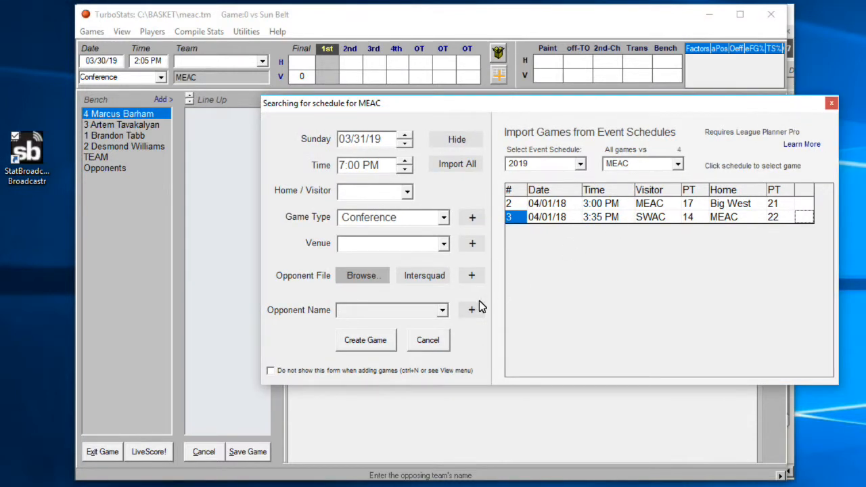
click(370, 278)
scroll(447, 223, down, 10)
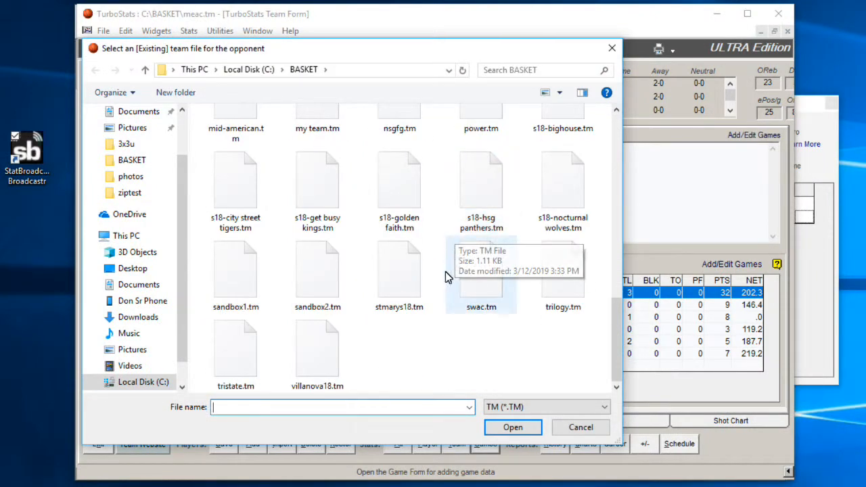
double_click(480, 274)
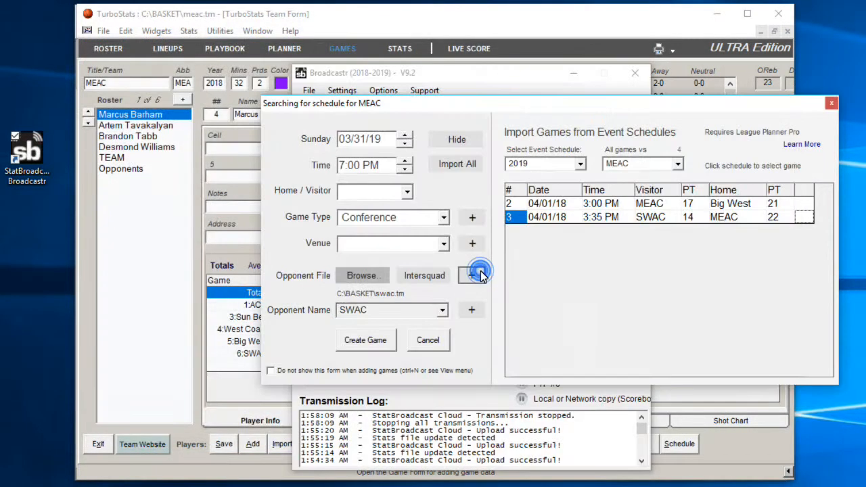
- Set the MEAC game as Away on 04/03/19 at 7:45 PM, and create it for live scoring
click(407, 191)
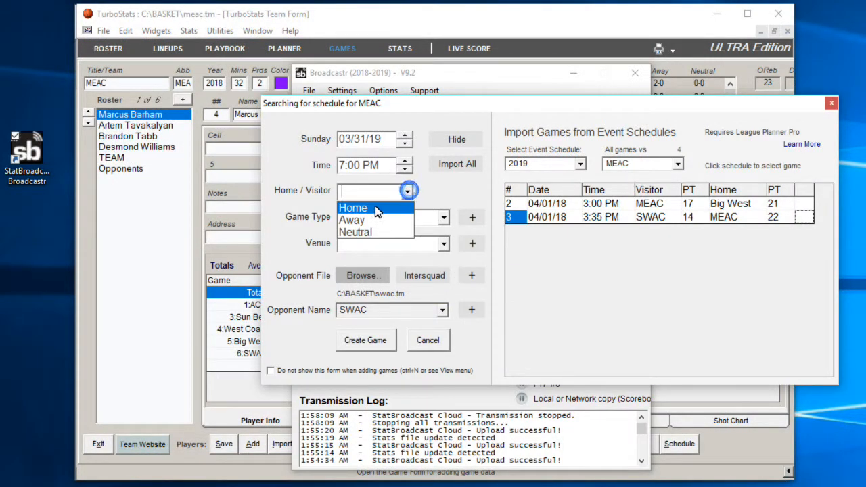
click(366, 220)
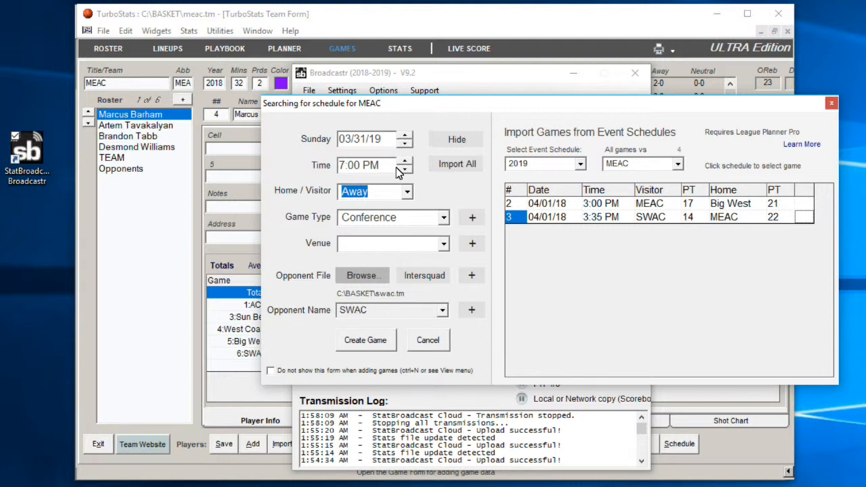
click(405, 135)
click(404, 135)
click(404, 134)
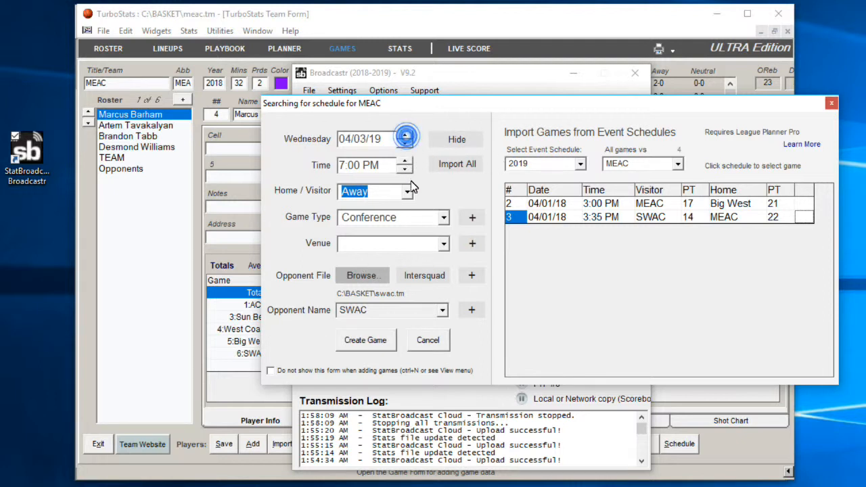
click(405, 162)
click(404, 162)
click(405, 161)
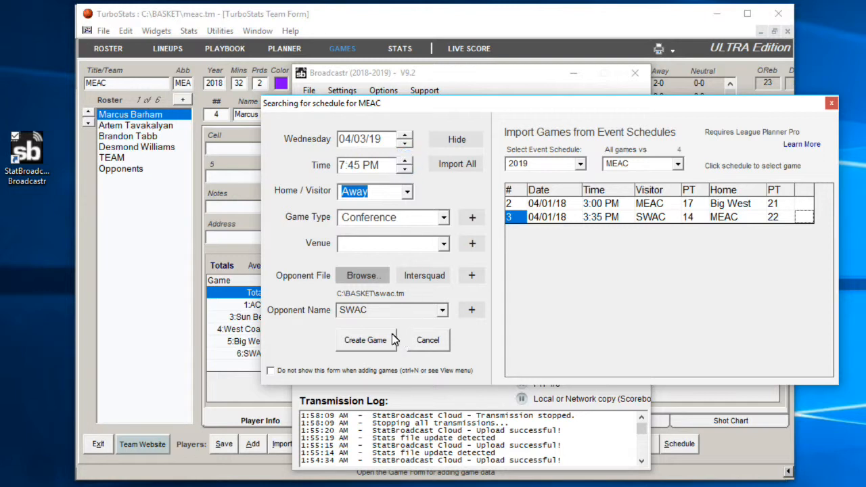
click(365, 340)
click(554, 321)
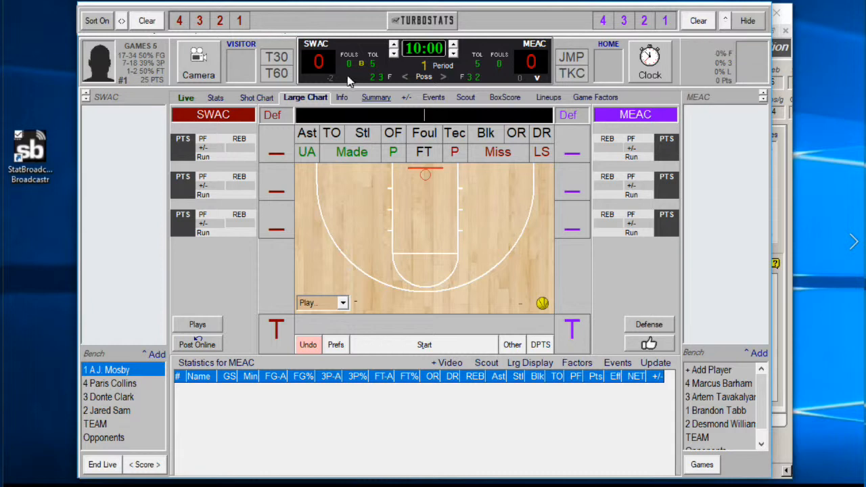
- Turn on scale mode and stretch the live scoring window outward at both side edges
click(122, 23)
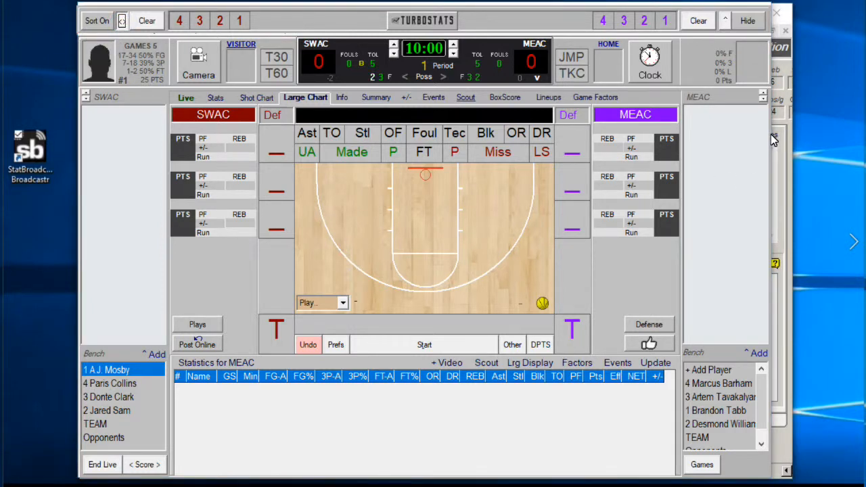
drag(772, 134, 826, 125)
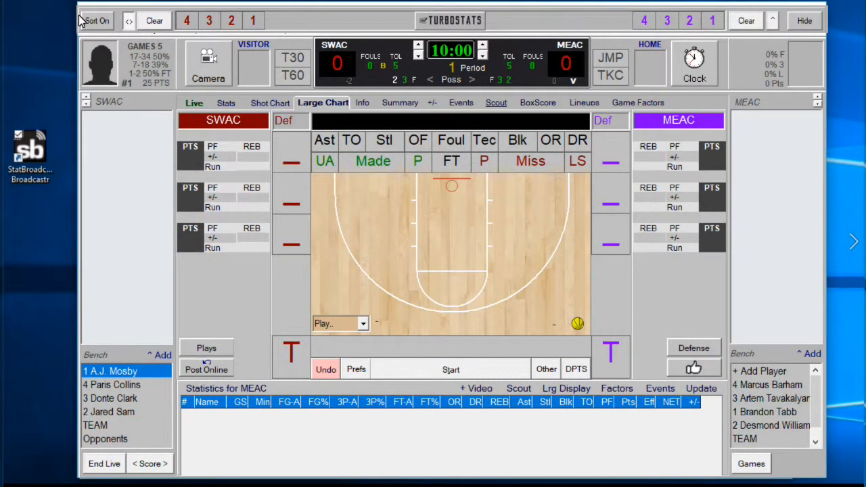
drag(78, 82, 8, 86)
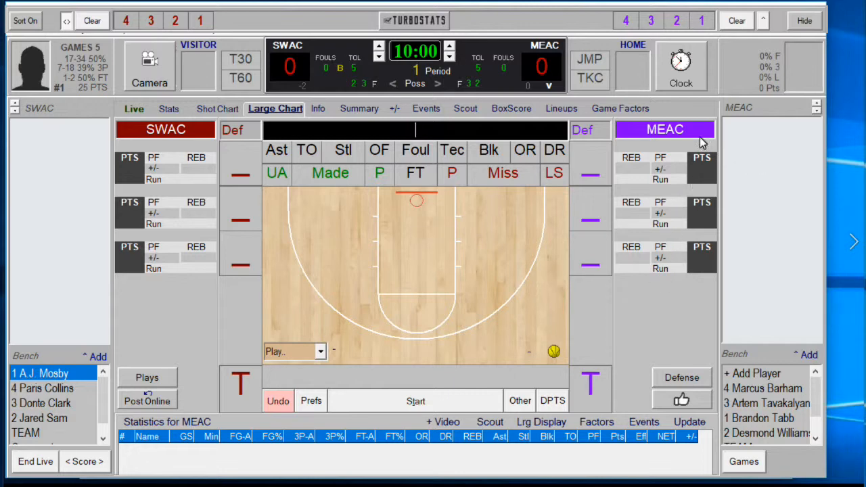
- Cancel scale mode to restore the original screen size, and end live scoring for the game with SWAC as visitor and MEAC as home
click(66, 21)
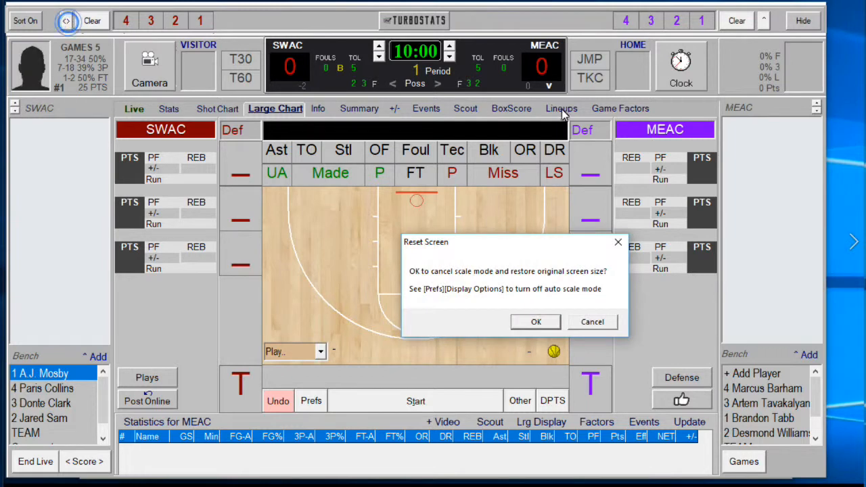
click(541, 322)
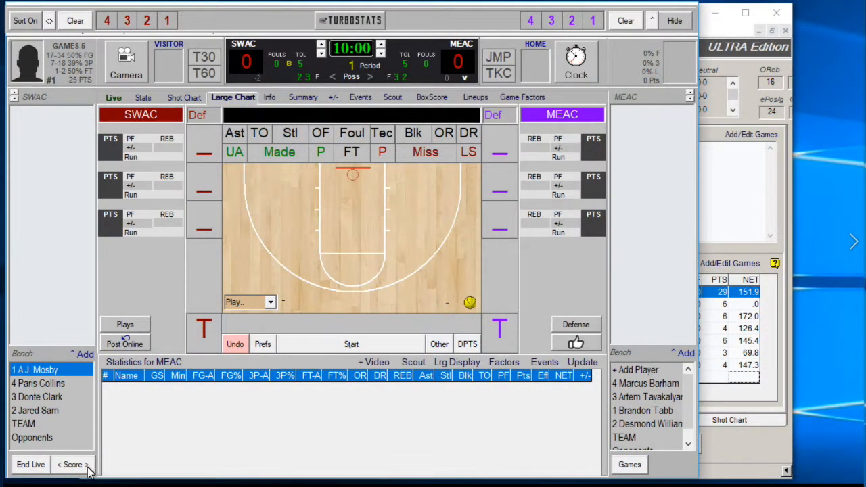
click(30, 465)
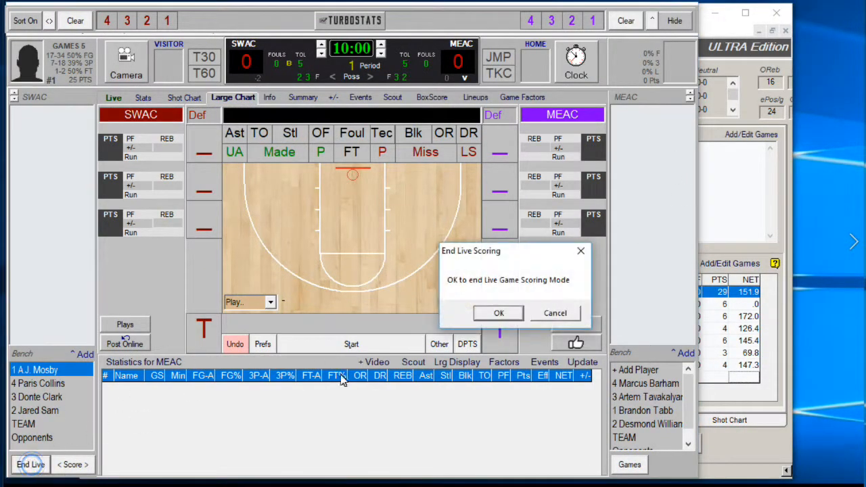
click(498, 313)
click(519, 324)
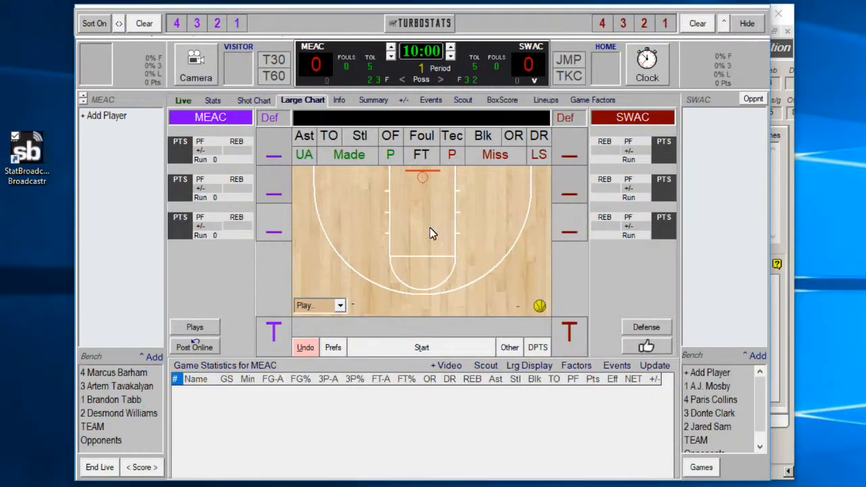
- Start the online webcast for the MEAC at SWAC game and bring its status window fully into view
click(194, 348)
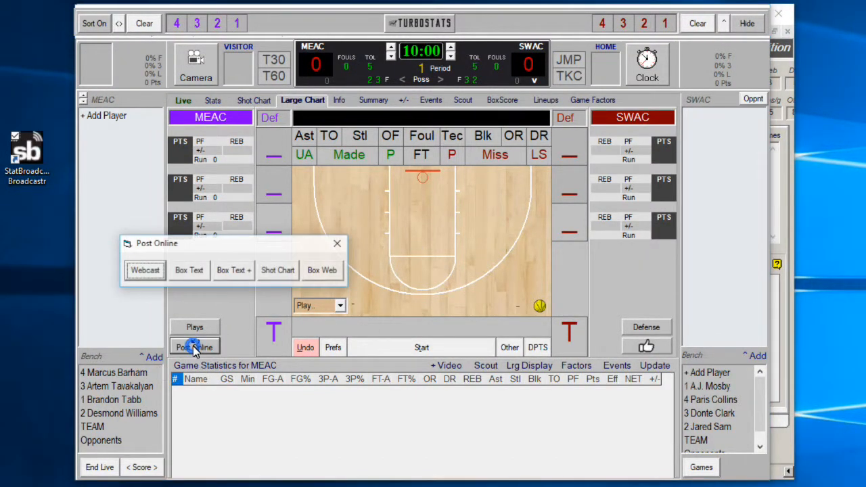
click(136, 272)
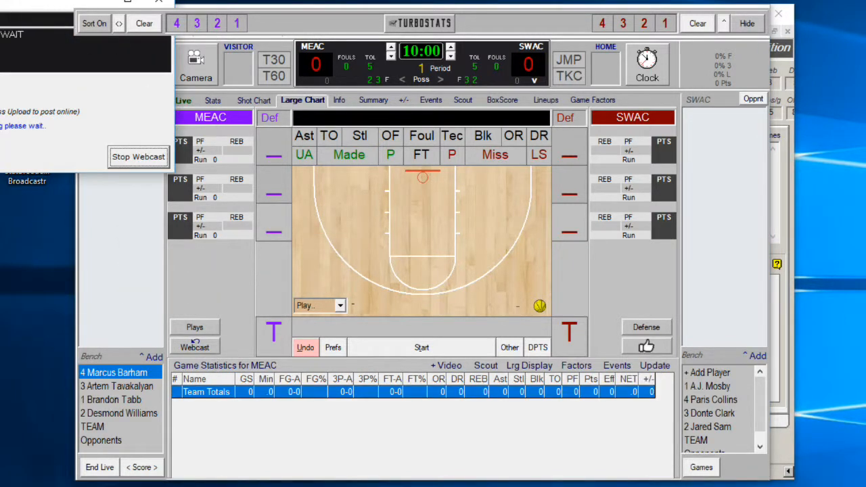
drag(0, 1, 393, 119)
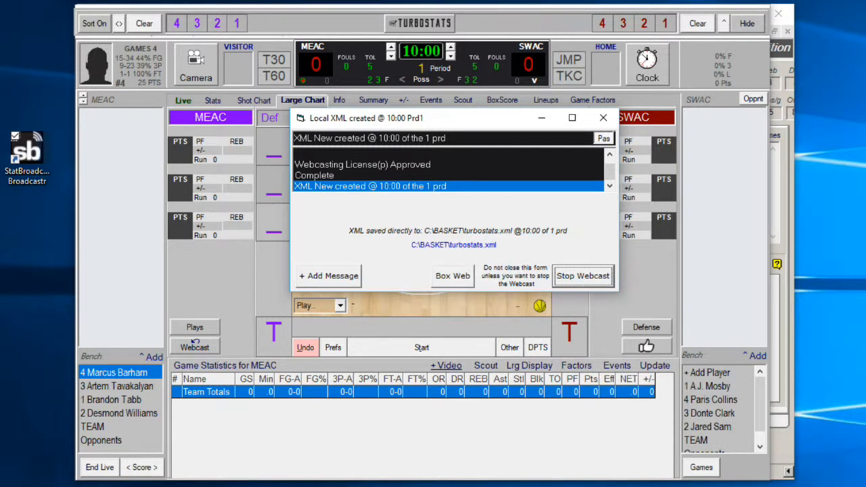
- Switch to StatBroadcast Broadcastr, start transmitting the game to StatBroadcast Cloud, and check the stats feed in the browser
key(alt+Tab)
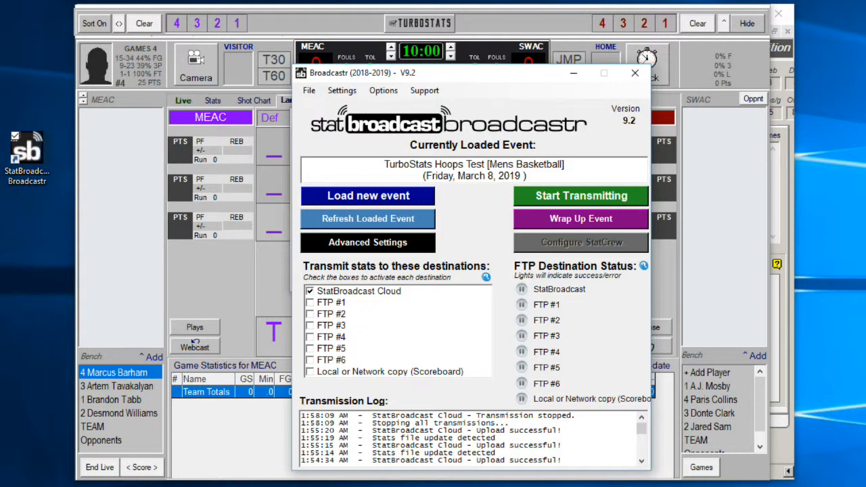
click(570, 196)
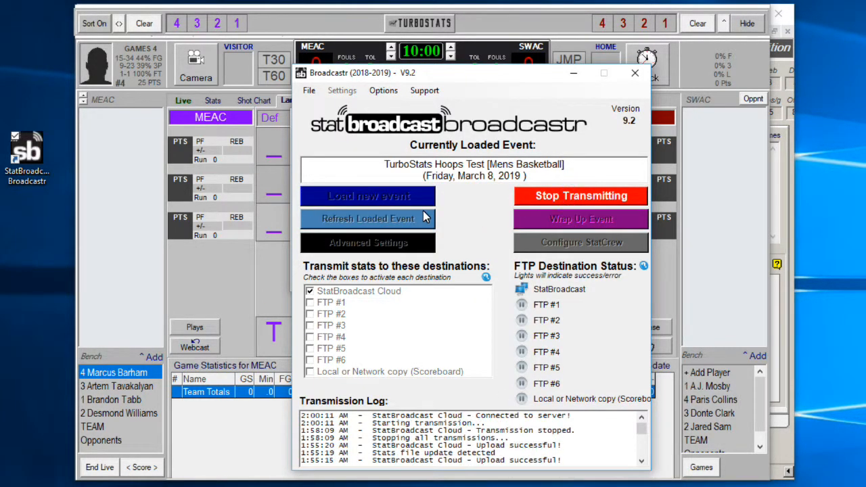
click(383, 90)
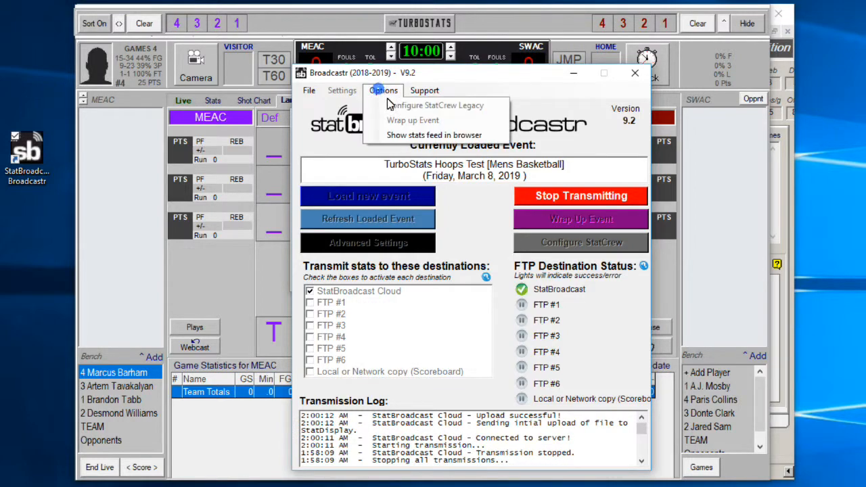
click(409, 135)
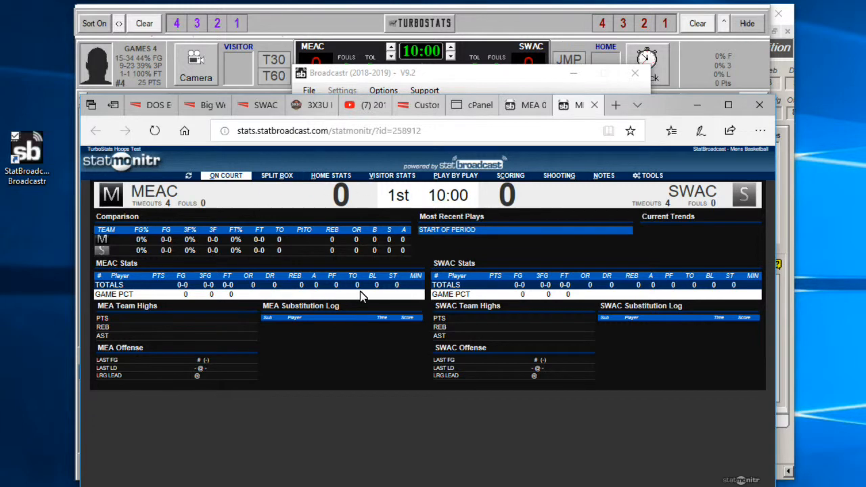
click(697, 111)
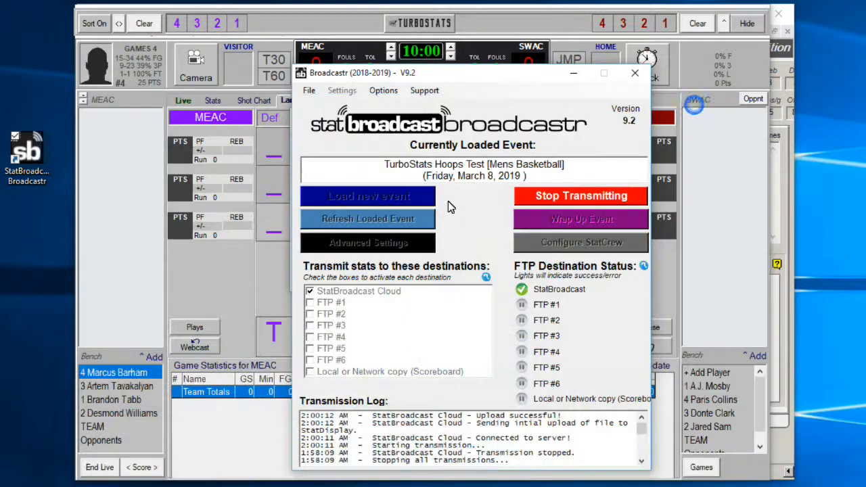
drag(466, 74, 443, 71)
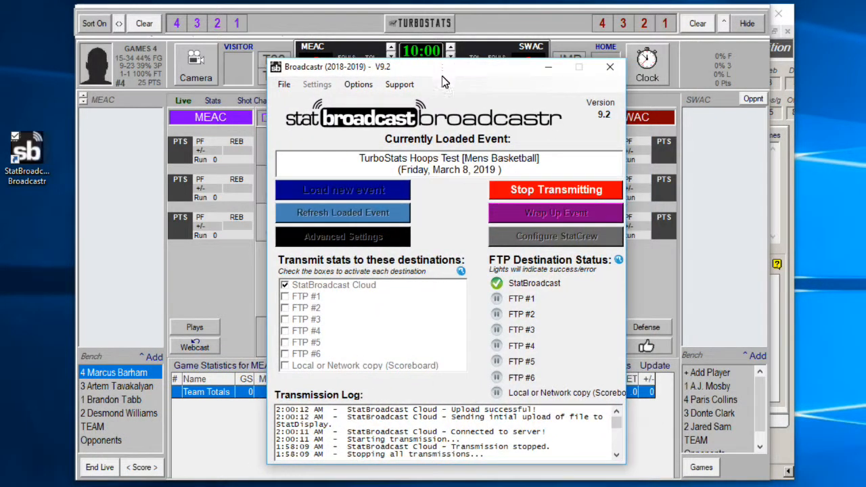